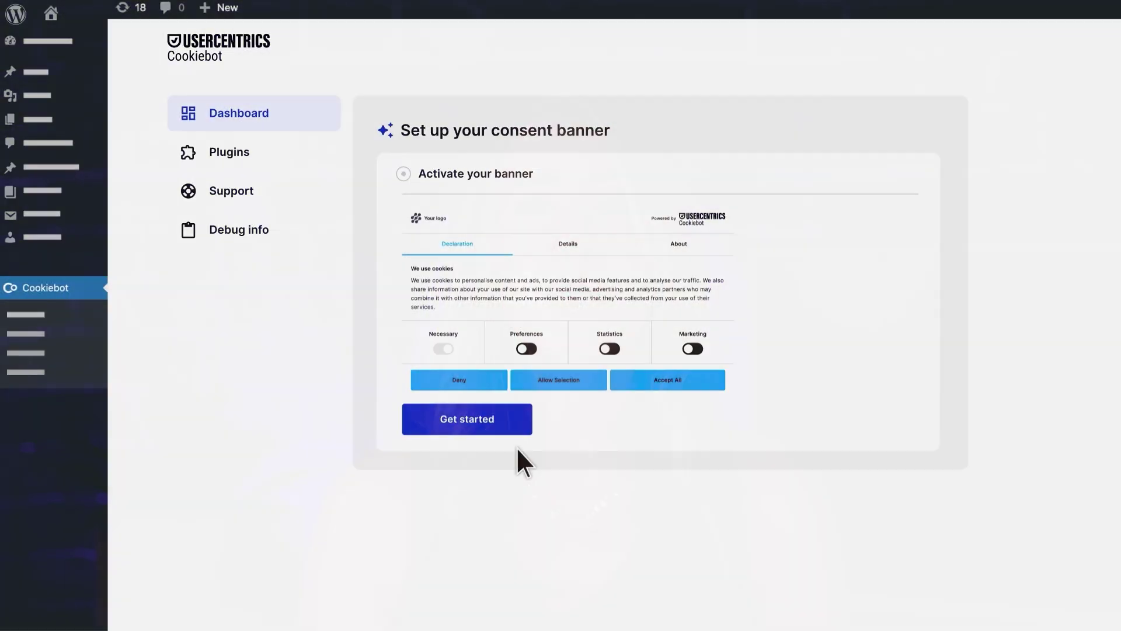
Begin the consent banner setup, open customization and set the button background colour to orange
{"action": "left_click", "coordinate": [516, 446]}
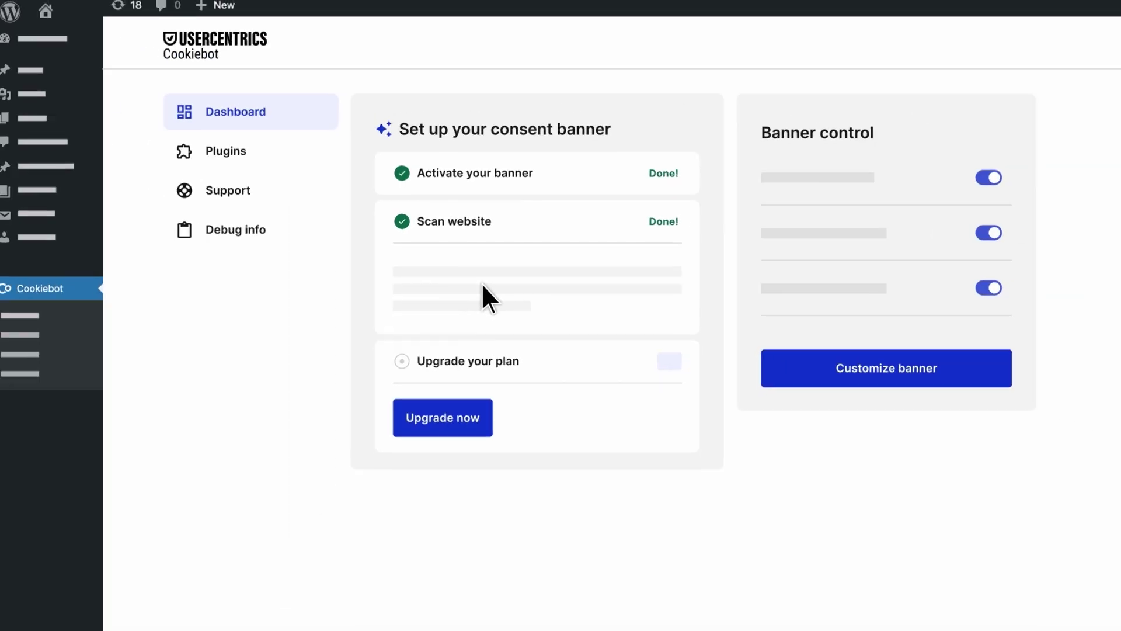
{"action": "left_click", "coordinate": [866, 366]}
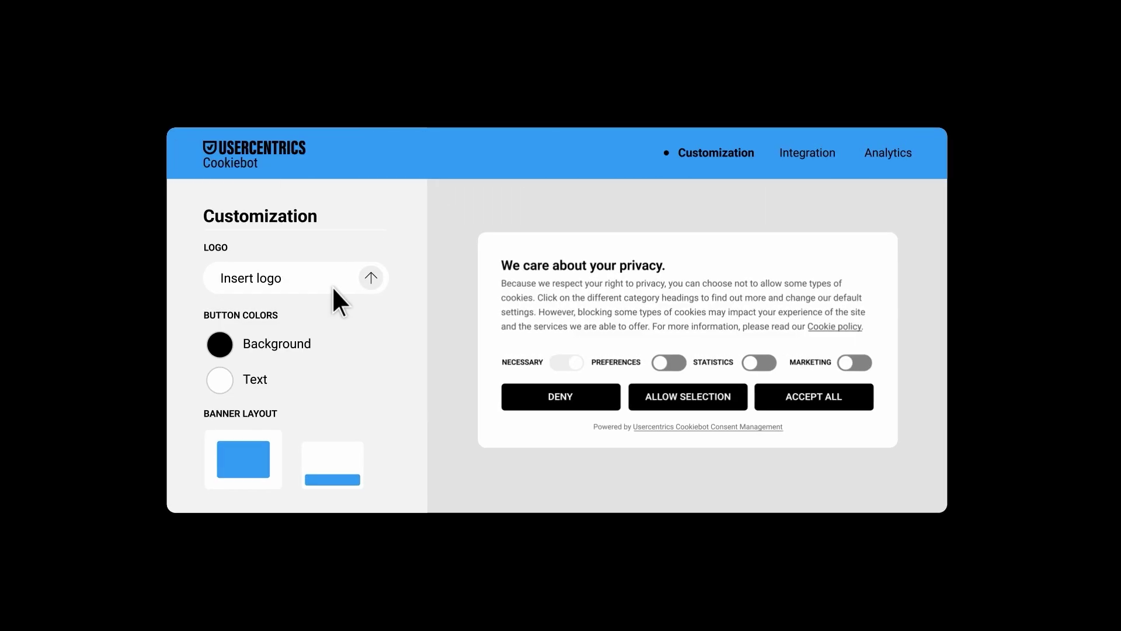
{"action": "left_click", "coordinate": [221, 345]}
Scroll down the cookiebot.com homepage to view the free trial and website scan options
{"action": "scroll", "coordinate": [334, 391], "scroll_direction": "down", "scroll_amount": 5}
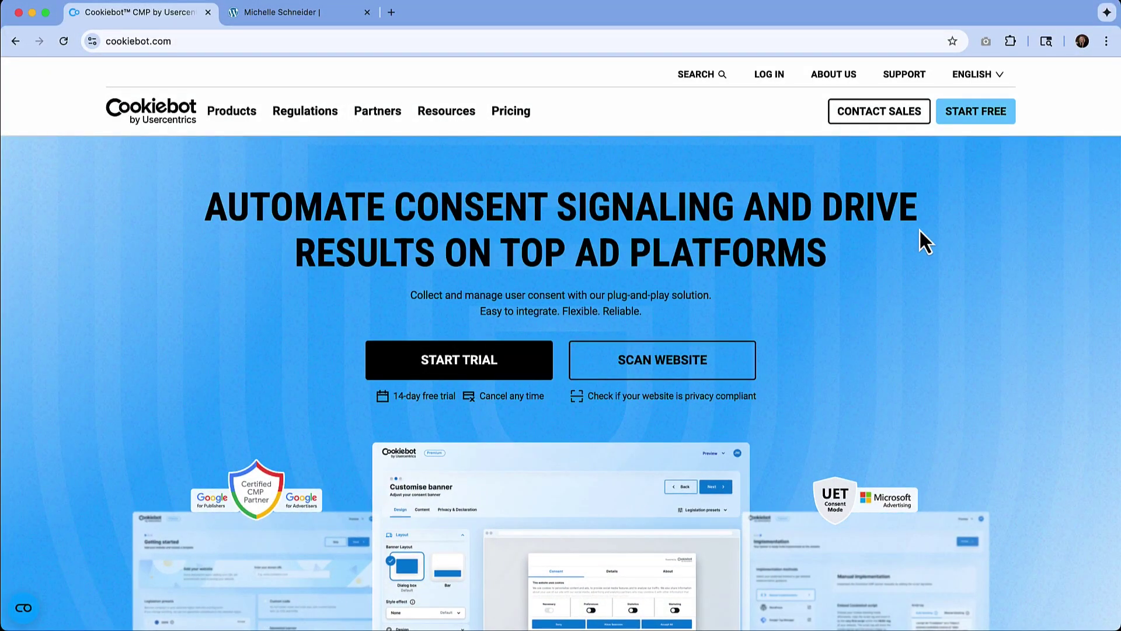
{"action": "scroll", "coordinate": [979, 241], "scroll_direction": "down", "scroll_amount": 2}
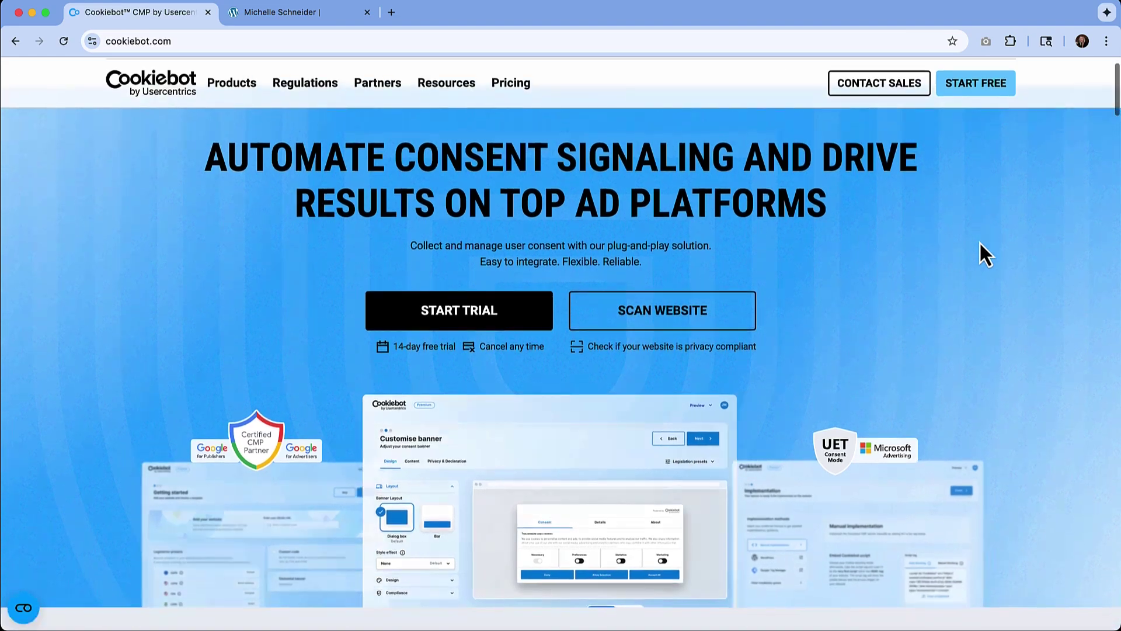
{"action": "scroll", "coordinate": [985, 255], "scroll_direction": "down", "scroll_amount": 3}
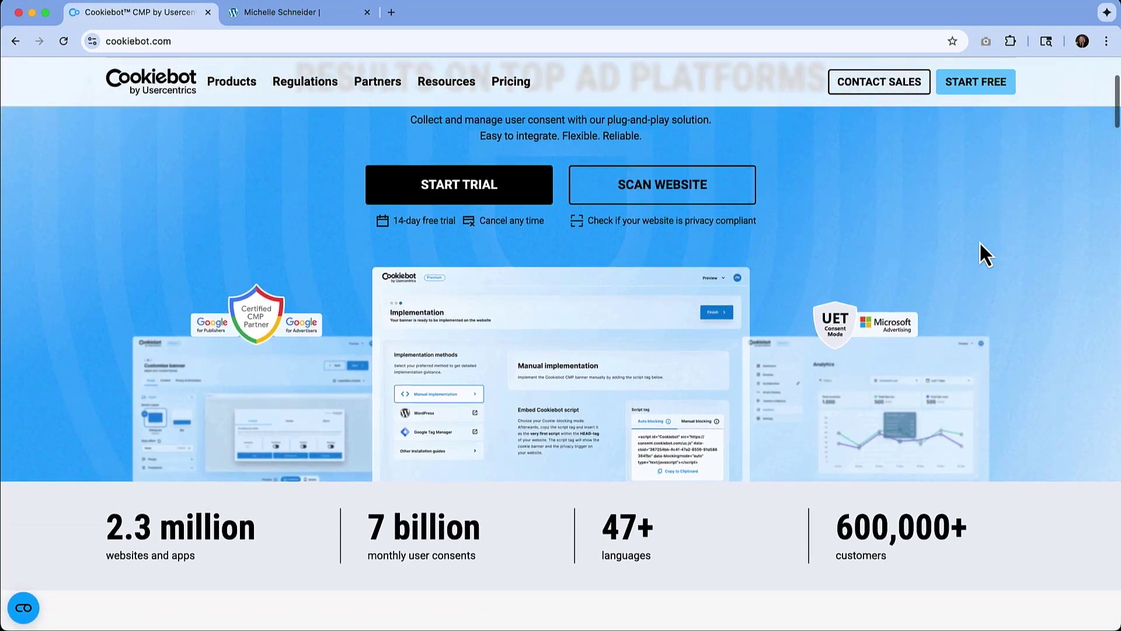
{"action": "scroll", "coordinate": [981, 244], "scroll_direction": "down", "scroll_amount": 5}
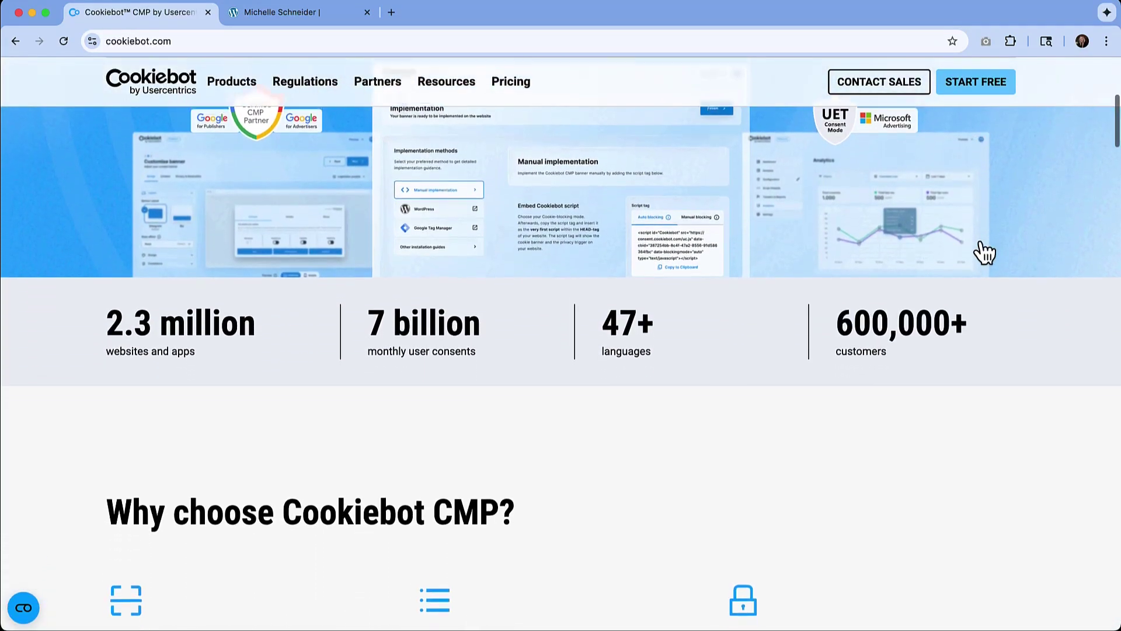
{"action": "scroll", "coordinate": [982, 246], "scroll_direction": "down", "scroll_amount": 5}
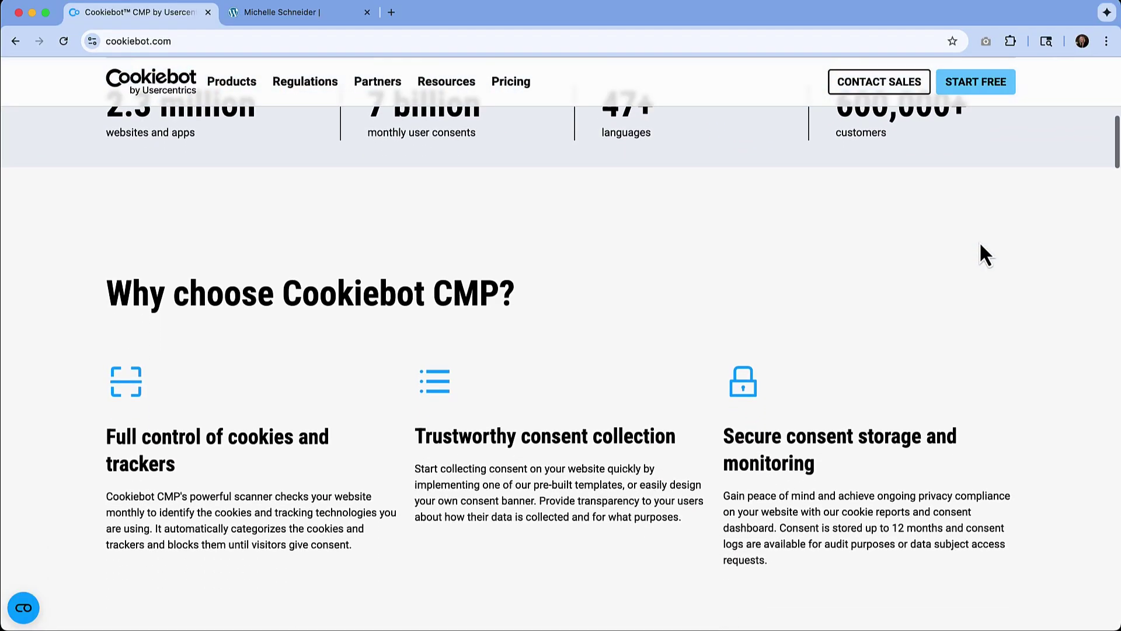
{"action": "scroll", "coordinate": [982, 254], "scroll_direction": "down", "scroll_amount": 3}
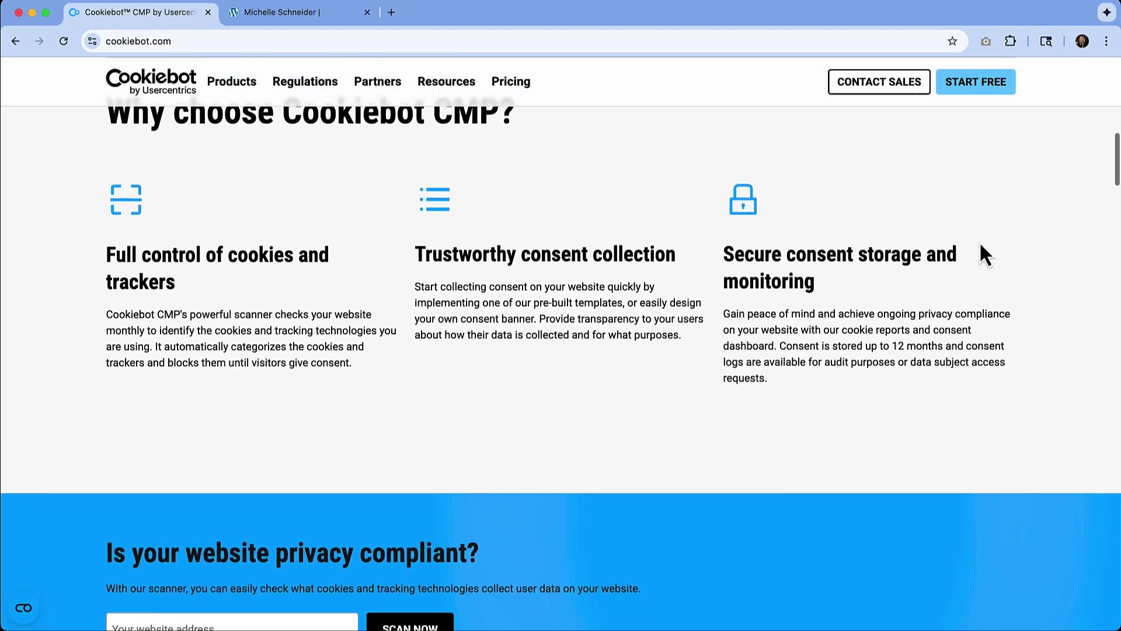
{"action": "scroll", "coordinate": [980, 241], "scroll_direction": "down", "scroll_amount": 5}
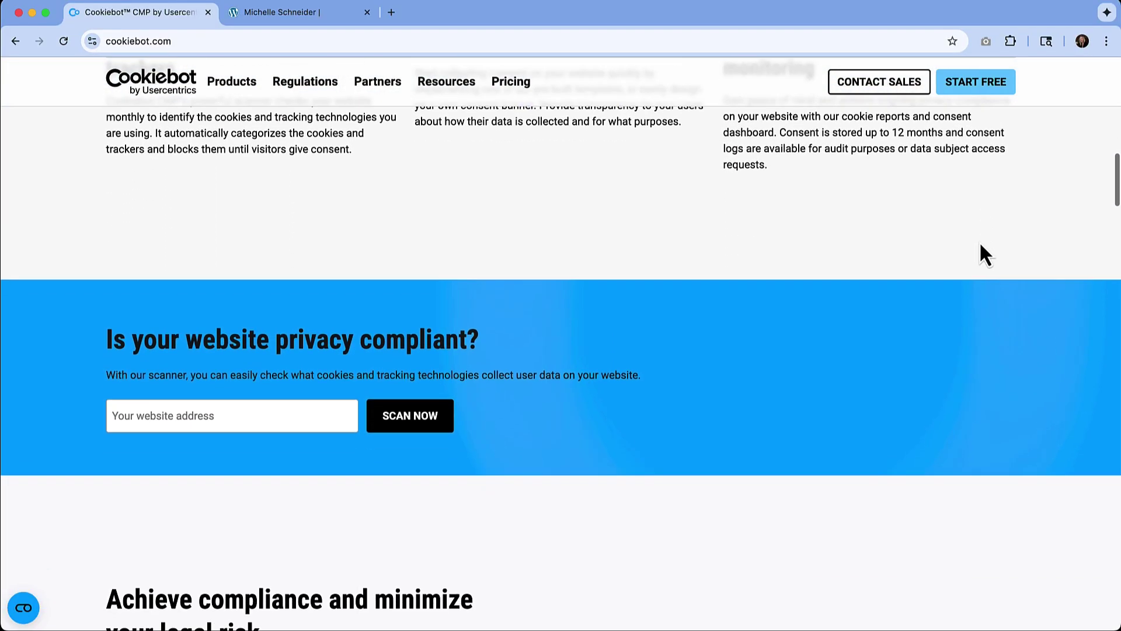
{"action": "scroll", "coordinate": [980, 242], "scroll_direction": "down", "scroll_amount": 2}
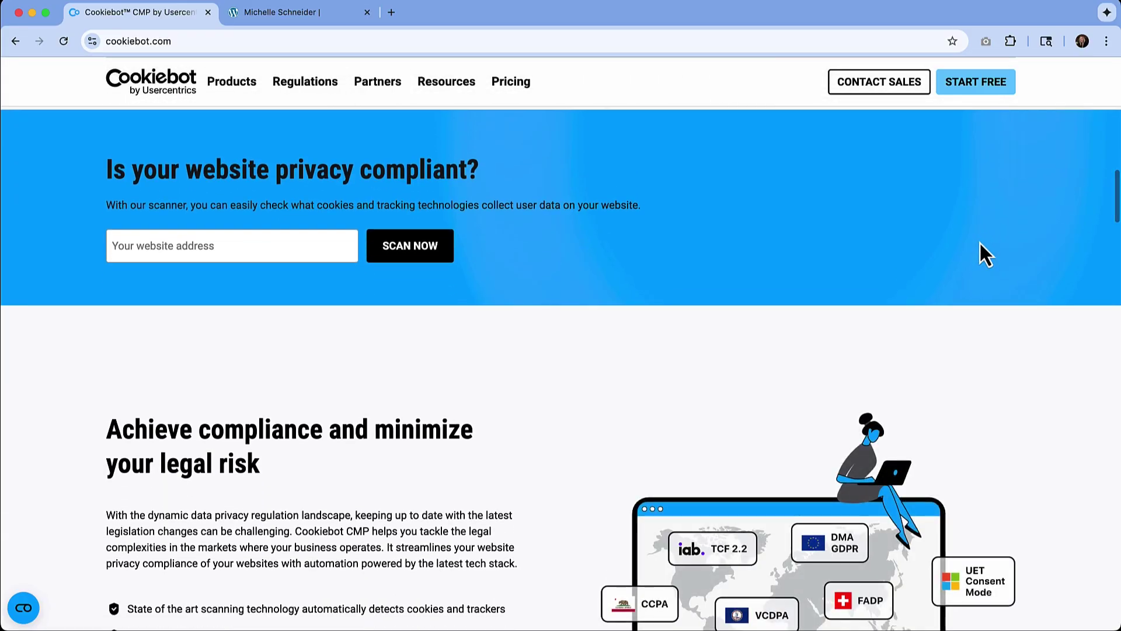
{"action": "scroll", "coordinate": [980, 242], "scroll_direction": "down", "scroll_amount": 2}
{"action": "scroll", "coordinate": [980, 244], "scroll_direction": "down", "scroll_amount": 3}
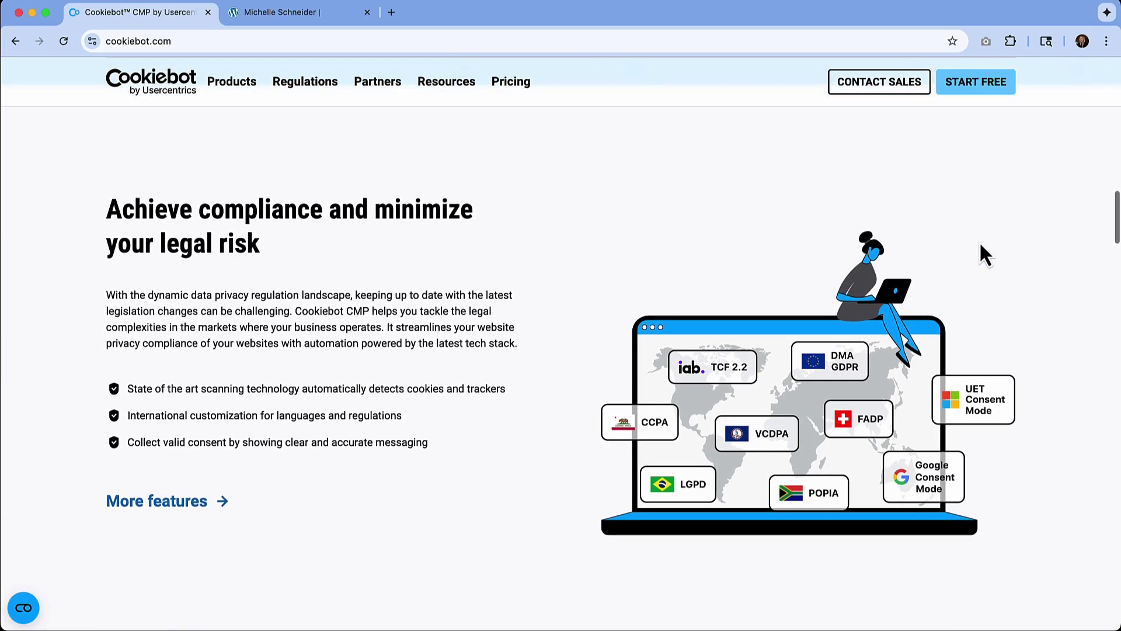
{"action": "scroll", "coordinate": [981, 246], "scroll_direction": "down", "scroll_amount": 3}
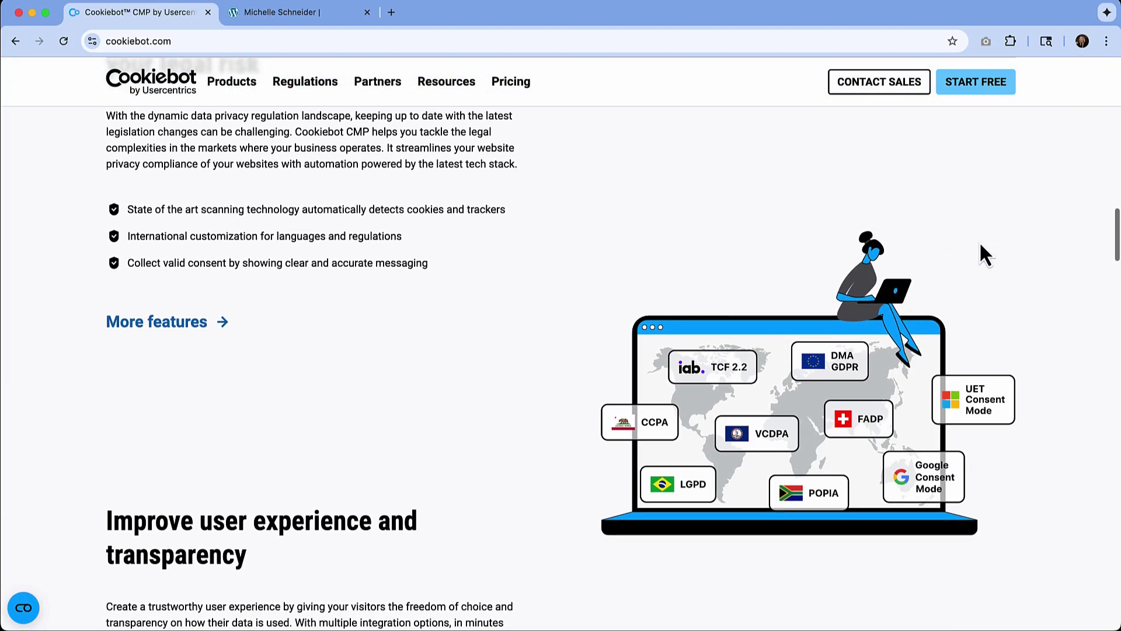
{"action": "scroll", "coordinate": [980, 245], "scroll_direction": "down", "scroll_amount": 2}
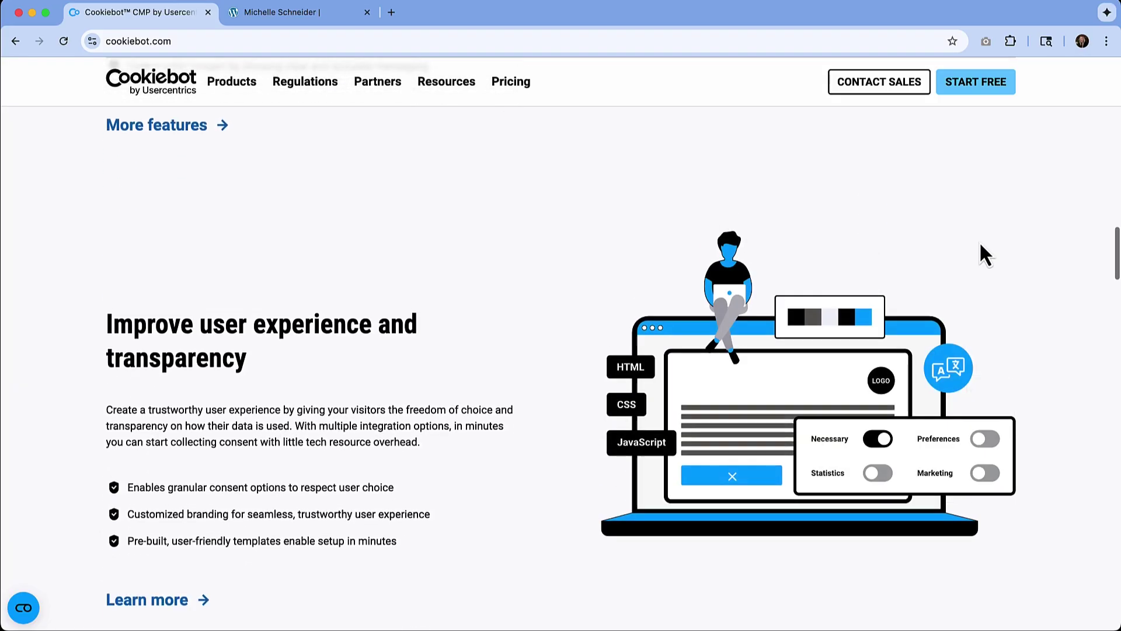
{"action": "scroll", "coordinate": [980, 245], "scroll_direction": "down", "scroll_amount": 3}
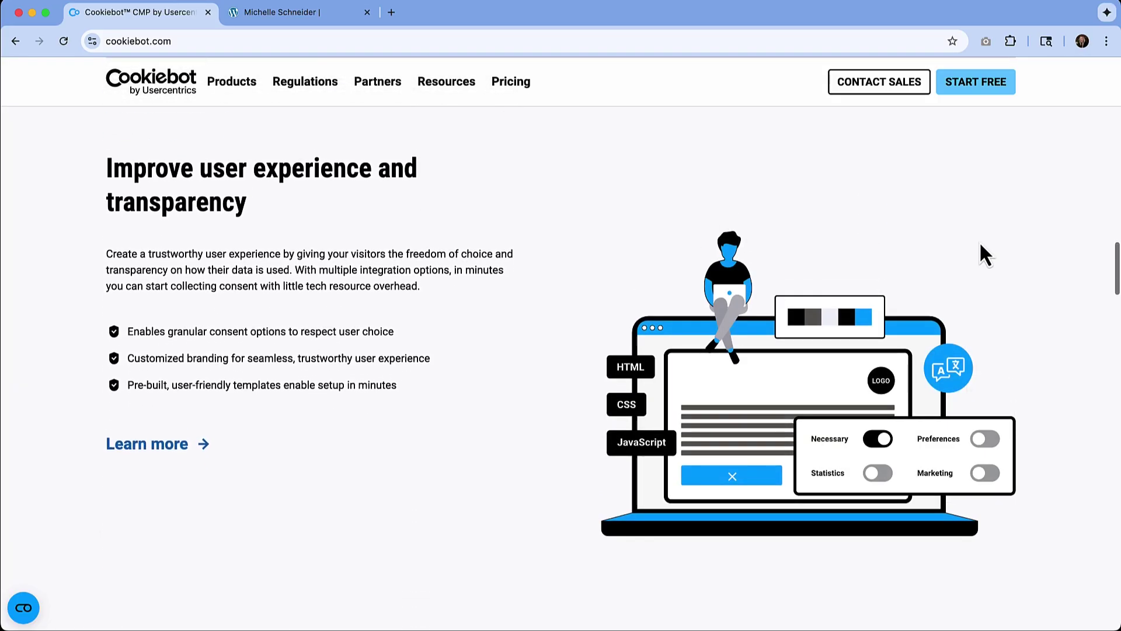
{"action": "scroll", "coordinate": [981, 245], "scroll_direction": "down", "scroll_amount": 3}
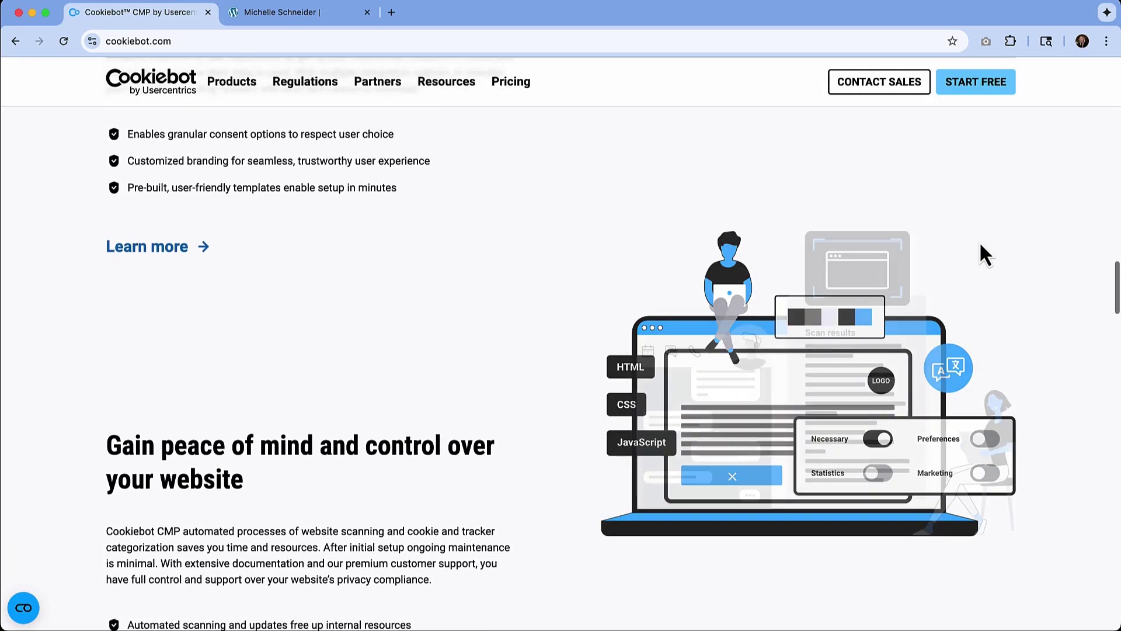
{"action": "scroll", "coordinate": [982, 245], "scroll_direction": "down", "scroll_amount": 4}
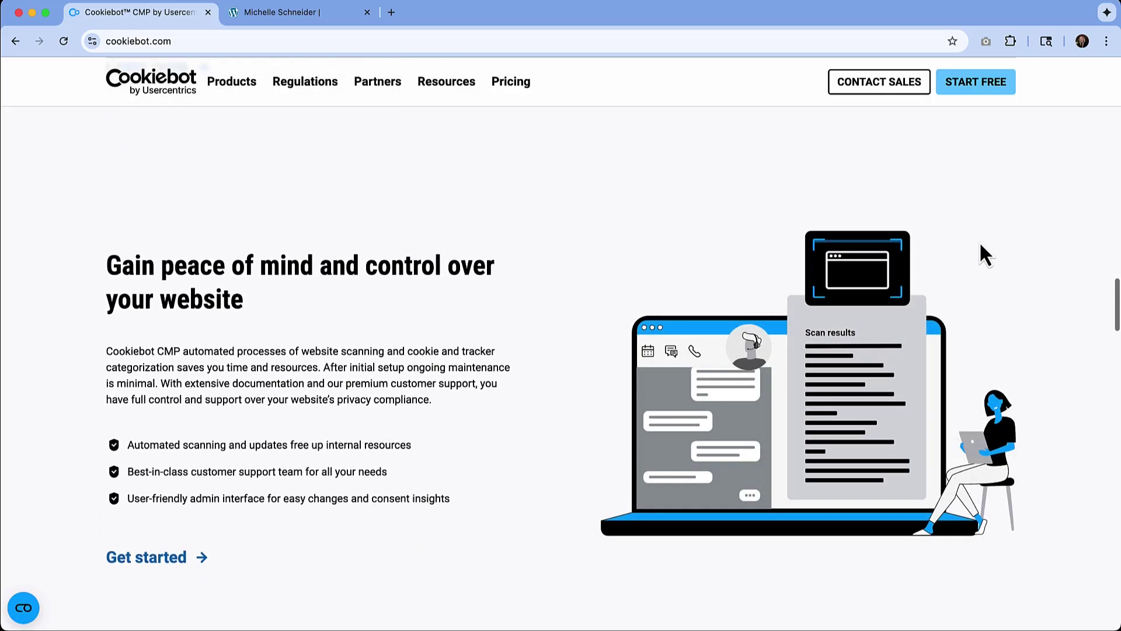
{"action": "scroll", "coordinate": [979, 241], "scroll_direction": "down", "scroll_amount": 4}
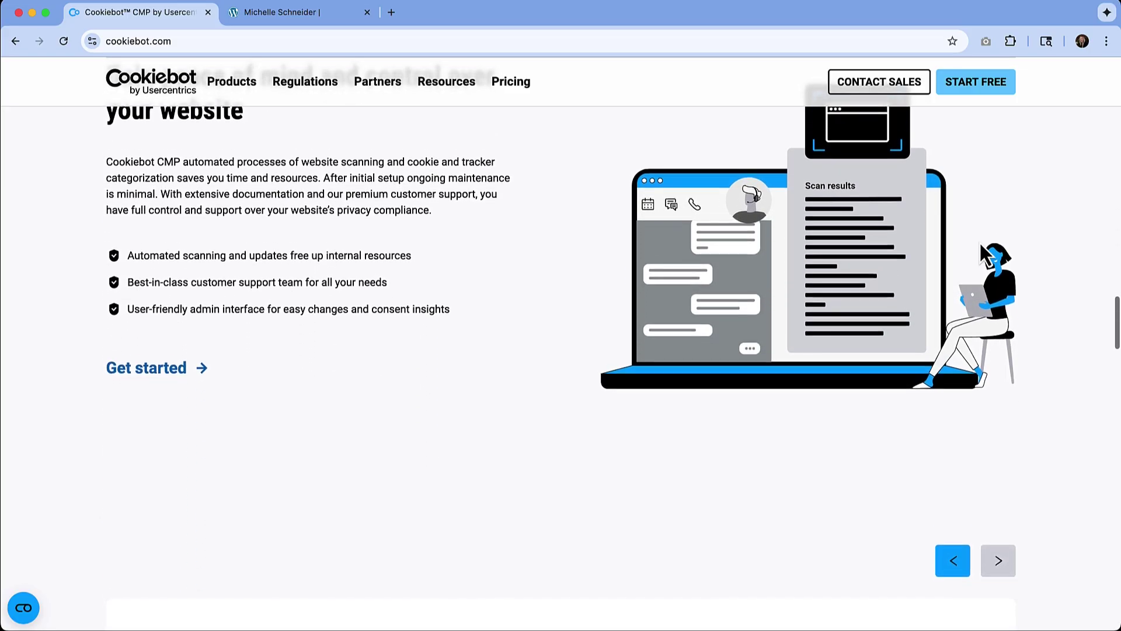
{"action": "scroll", "coordinate": [981, 246], "scroll_direction": "down", "scroll_amount": 3}
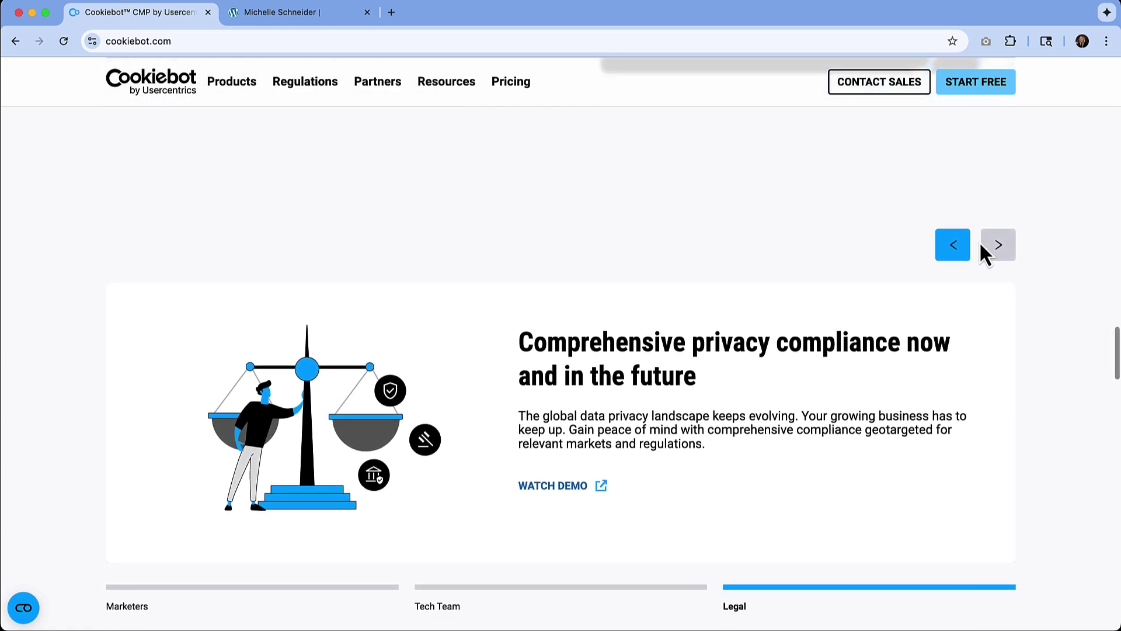
{"action": "scroll", "coordinate": [982, 245], "scroll_direction": "down", "scroll_amount": 1}
{"action": "scroll", "coordinate": [986, 251], "scroll_direction": "down", "scroll_amount": 4}
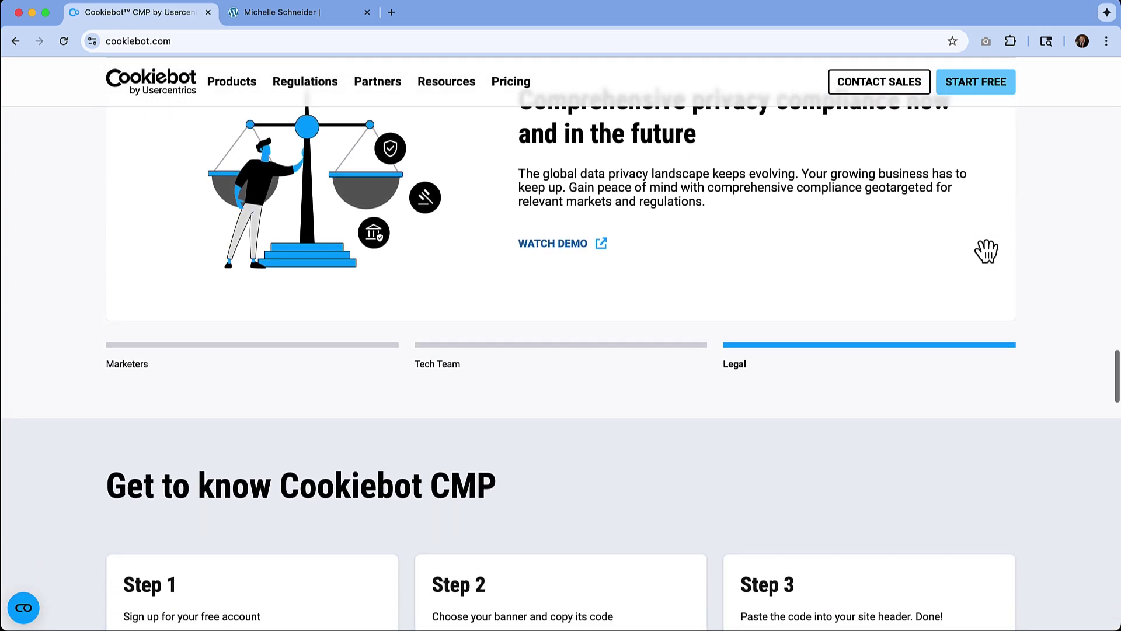
{"action": "scroll", "coordinate": [986, 251], "scroll_direction": "down", "scroll_amount": 3}
{"action": "scroll", "coordinate": [986, 251], "scroll_direction": "down", "scroll_amount": 3}
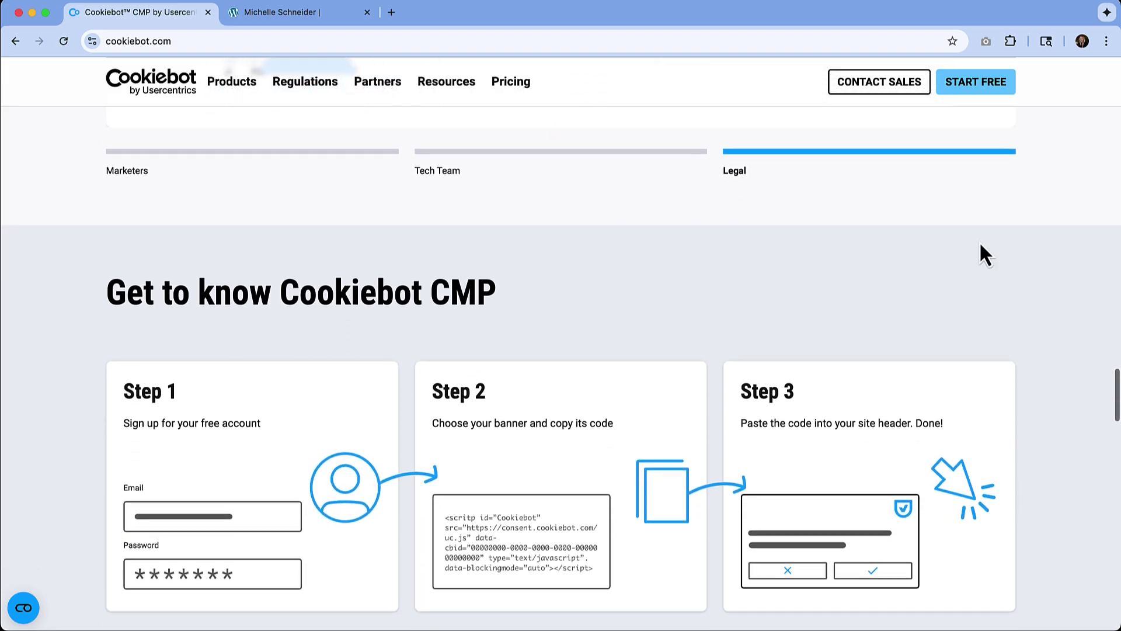
{"action": "scroll", "coordinate": [981, 246], "scroll_direction": "down", "scroll_amount": 4}
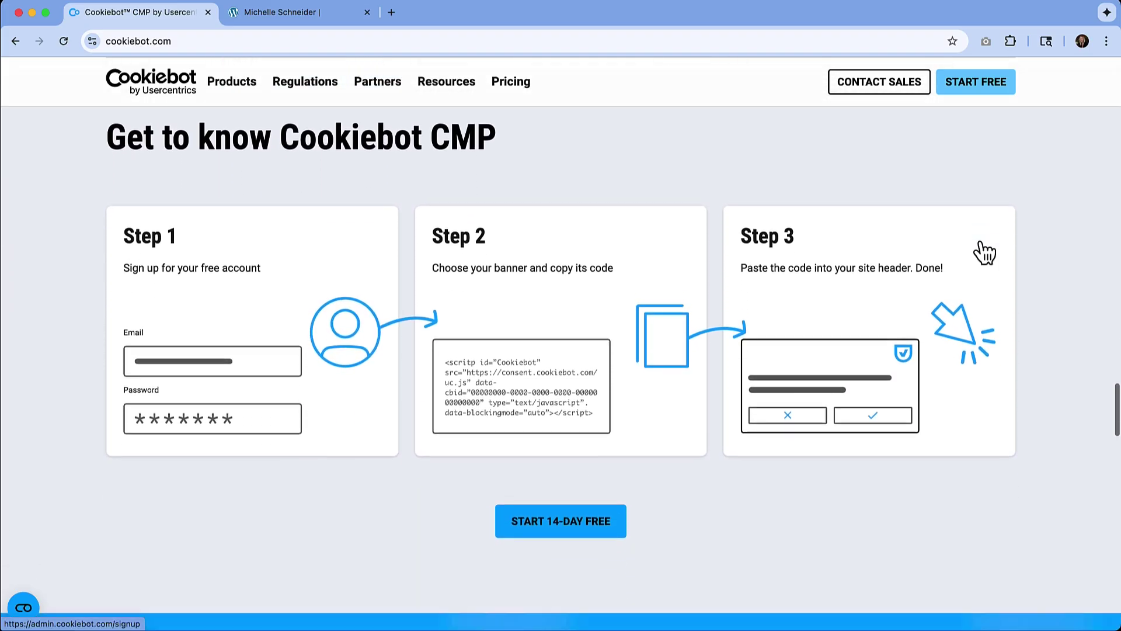
{"action": "scroll", "coordinate": [985, 252], "scroll_direction": "down", "scroll_amount": 3}
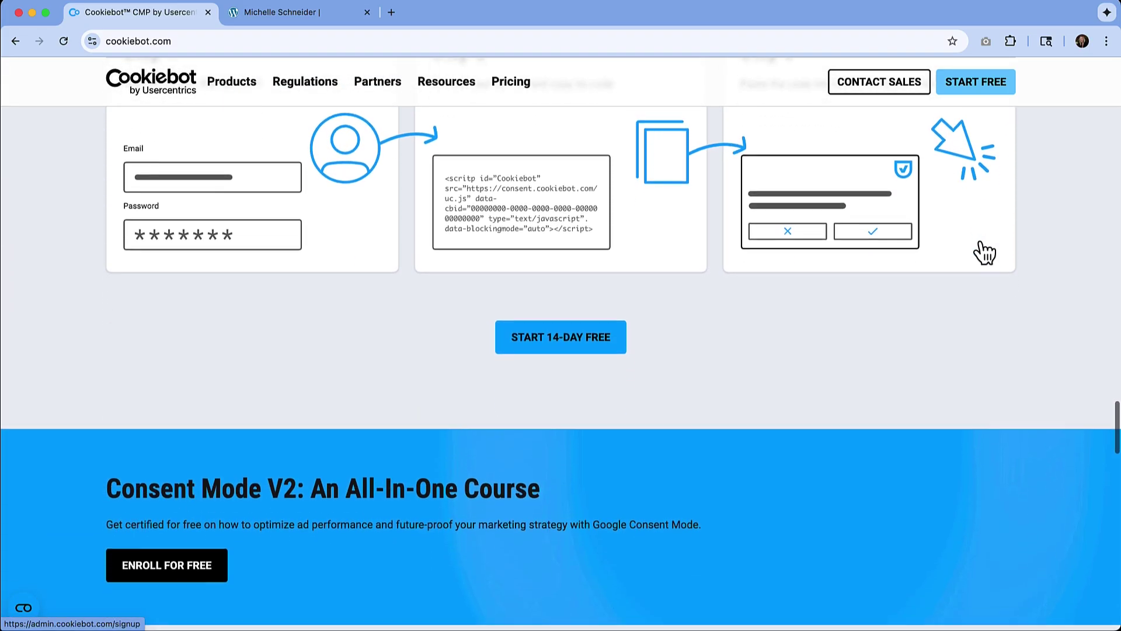
{"action": "scroll", "coordinate": [985, 254], "scroll_direction": "down", "scroll_amount": 2}
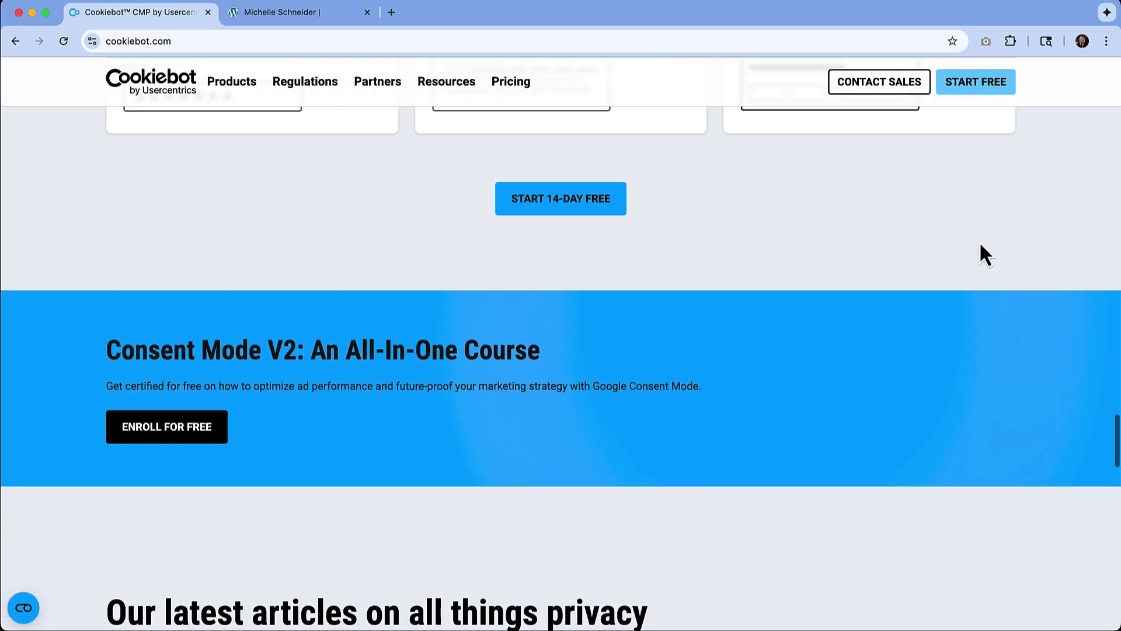
{"action": "scroll", "coordinate": [981, 243], "scroll_direction": "down", "scroll_amount": 2}
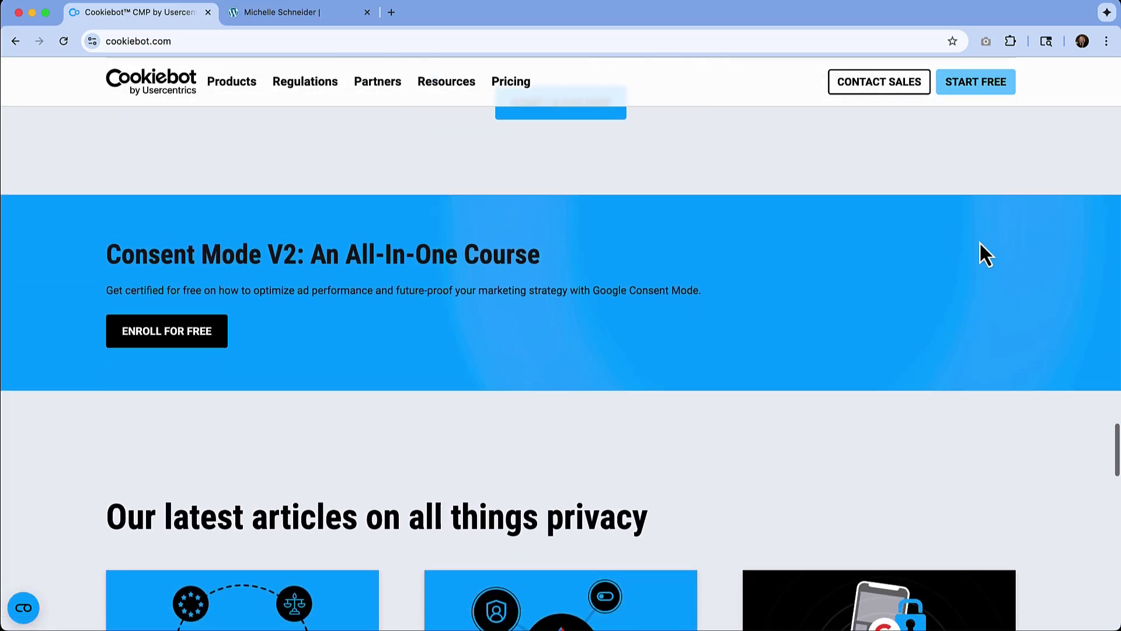
{"action": "scroll", "coordinate": [980, 242], "scroll_direction": "down", "scroll_amount": 1}
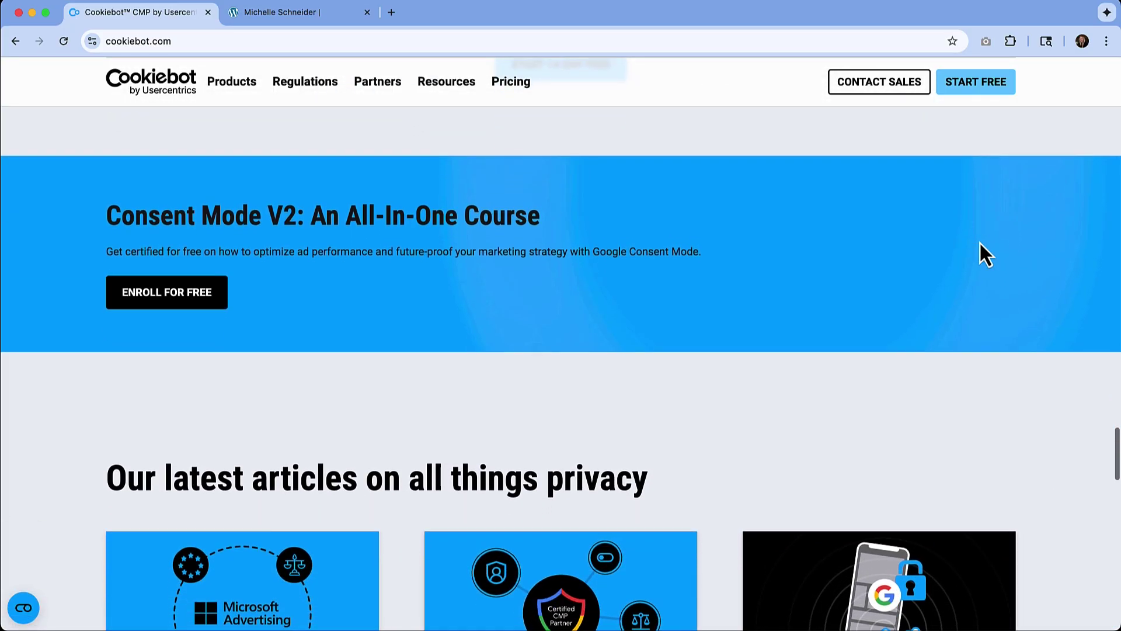
{"action": "scroll", "coordinate": [981, 243], "scroll_direction": "down", "scroll_amount": 3}
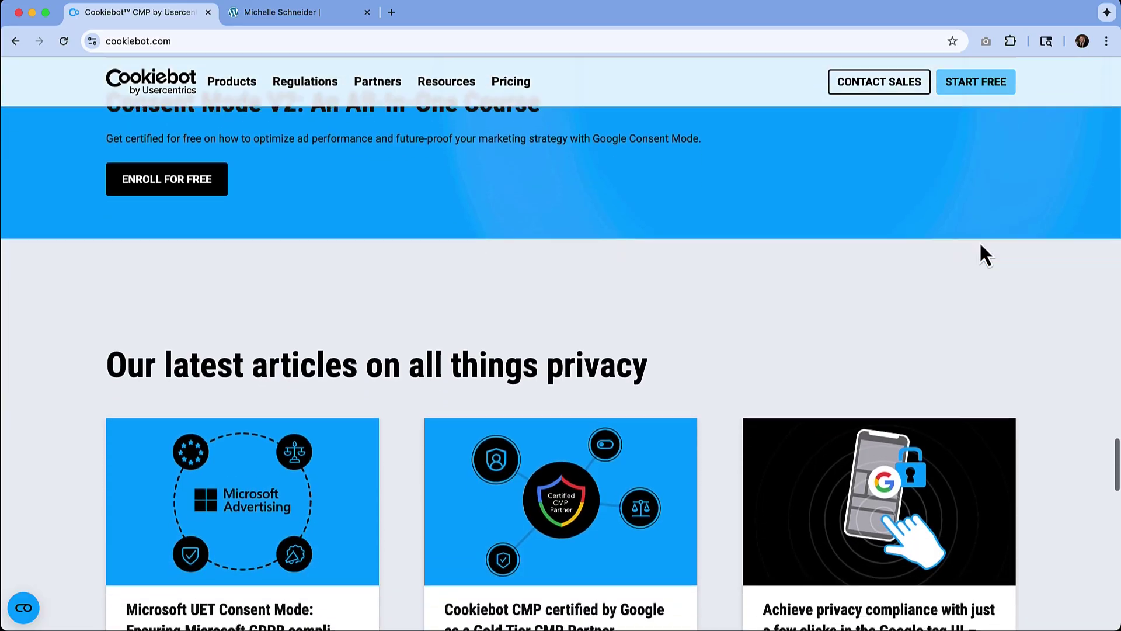
{"action": "scroll", "coordinate": [980, 244], "scroll_direction": "down", "scroll_amount": 3}
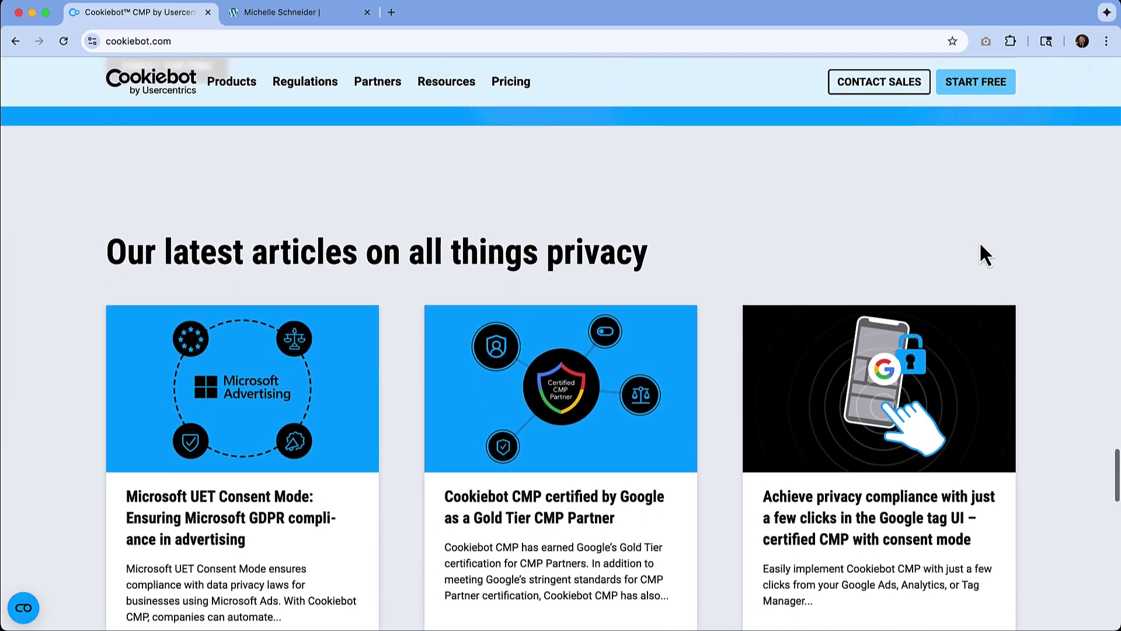
{"action": "scroll", "coordinate": [982, 244], "scroll_direction": "down", "scroll_amount": 3}
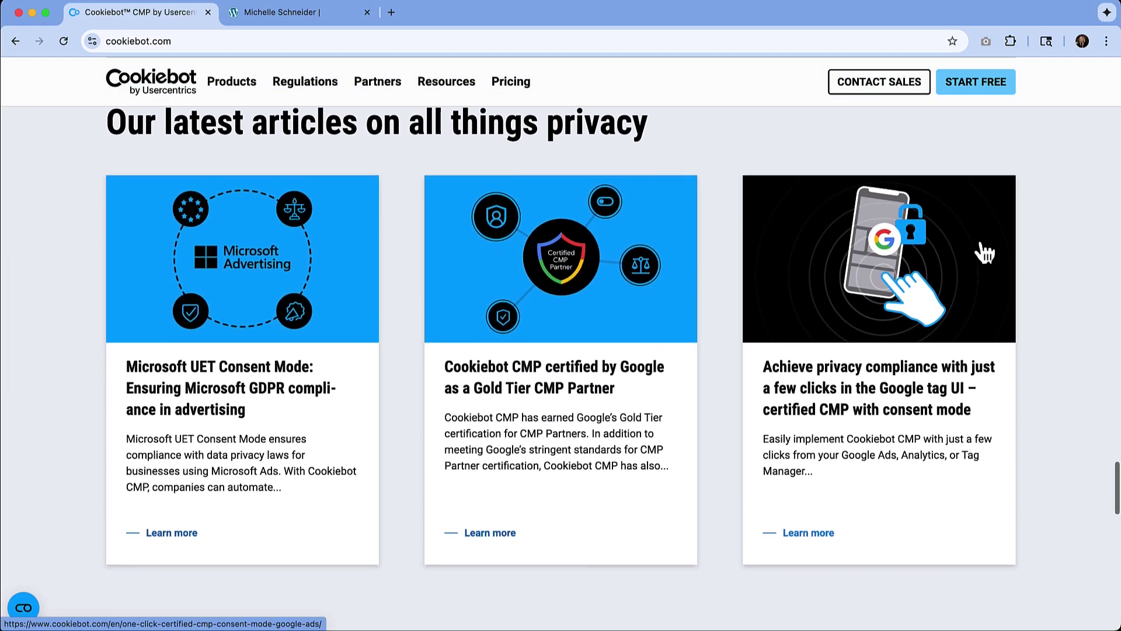
{"action": "scroll", "coordinate": [984, 252], "scroll_direction": "down", "scroll_amount": 4}
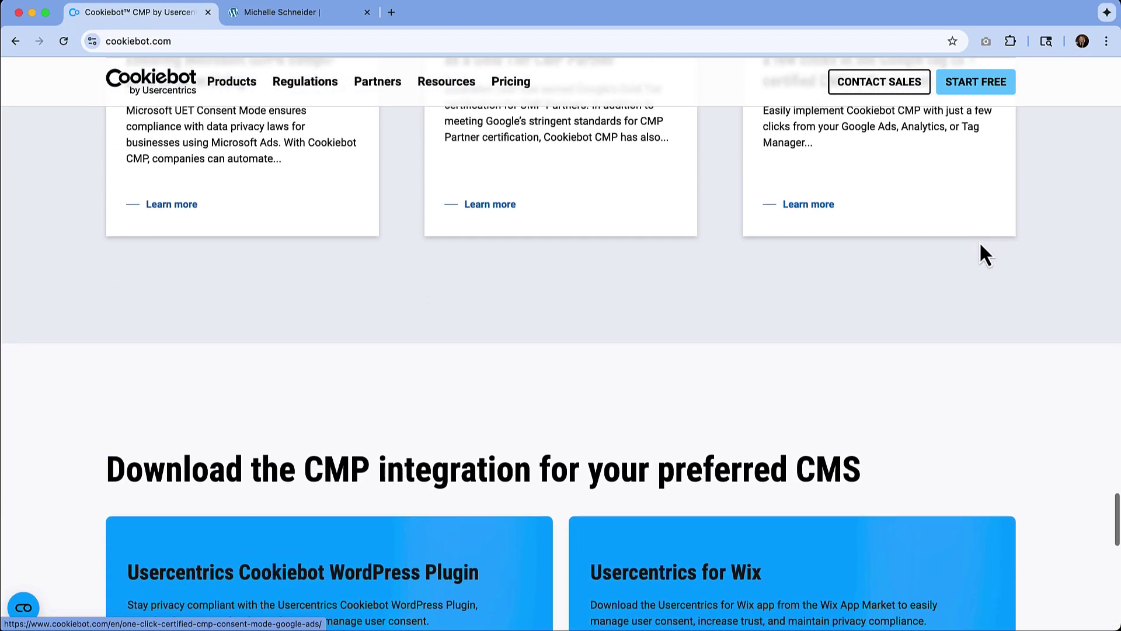
{"action": "scroll", "coordinate": [982, 245], "scroll_direction": "down", "scroll_amount": 2}
{"action": "scroll", "coordinate": [981, 246], "scroll_direction": "down", "scroll_amount": 5}
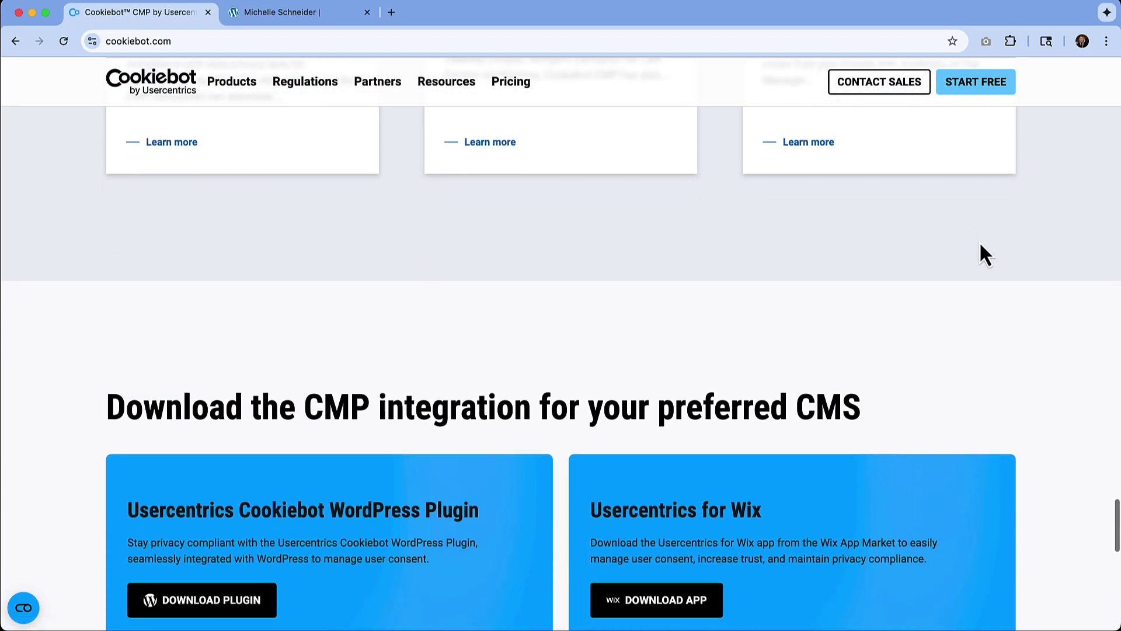
{"action": "scroll", "coordinate": [979, 241], "scroll_direction": "down", "scroll_amount": 3}
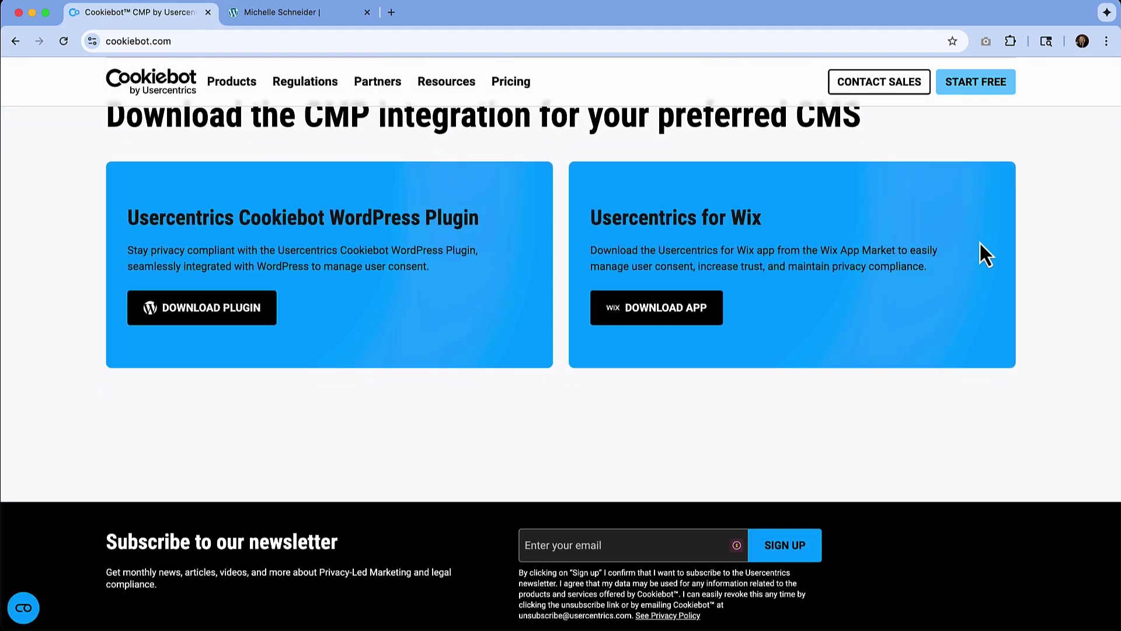
{"action": "scroll", "coordinate": [979, 241], "scroll_direction": "up", "scroll_amount": 15}
{"action": "scroll", "coordinate": [979, 243], "scroll_direction": "up", "scroll_amount": 10}
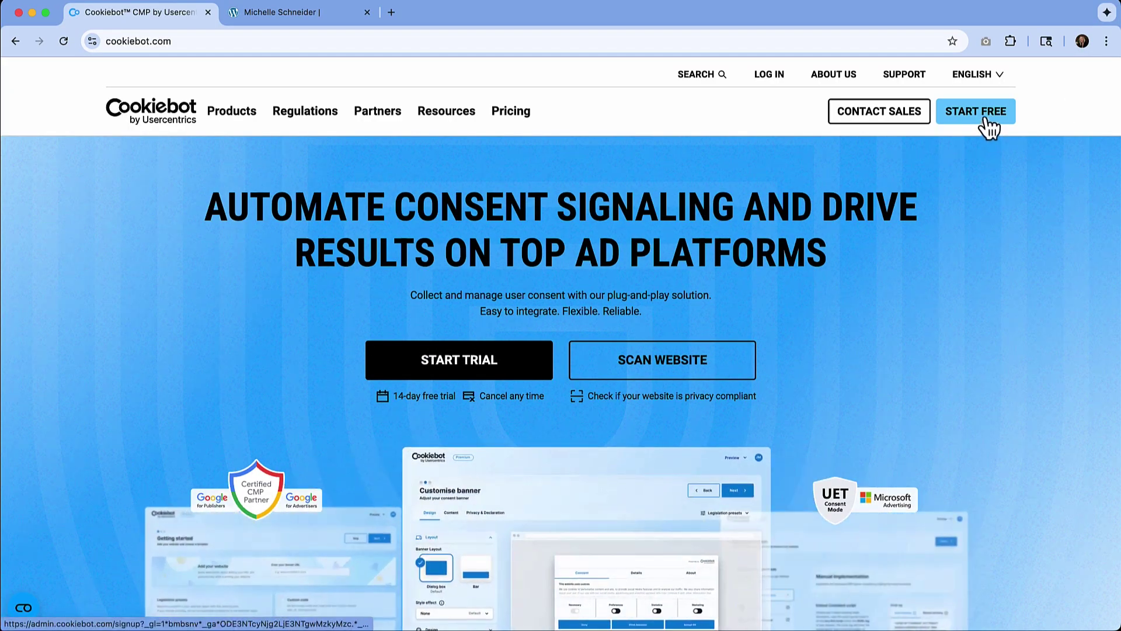
{"action": "left_click", "coordinate": [991, 128]}
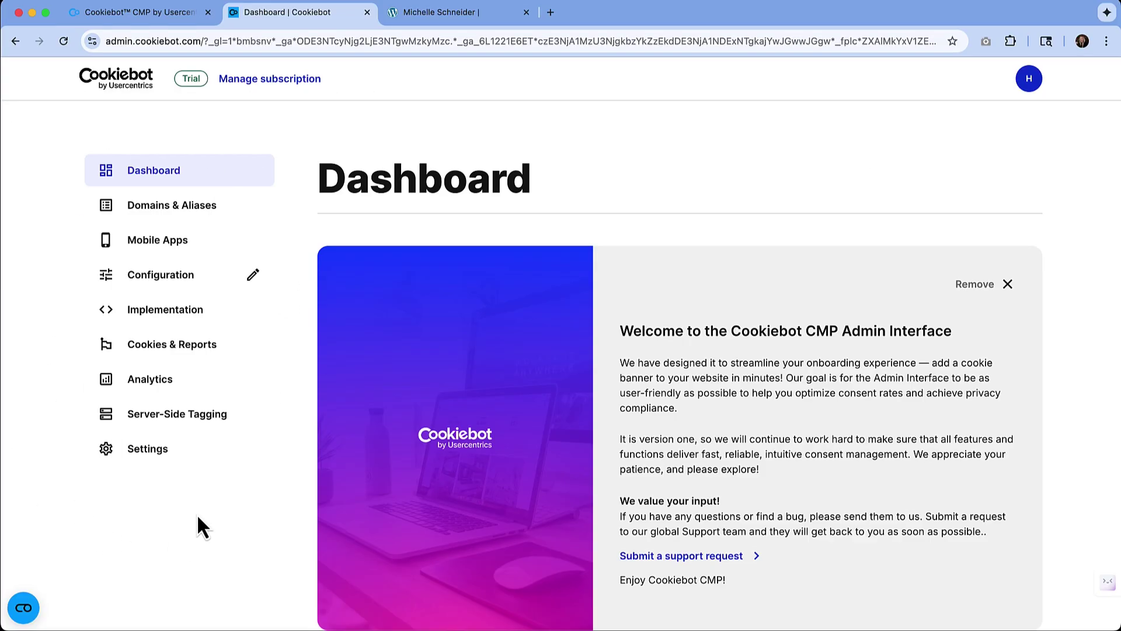
Open the Domains & Aliases list for Domain Group #1
{"action": "left_click", "coordinate": [178, 215]}
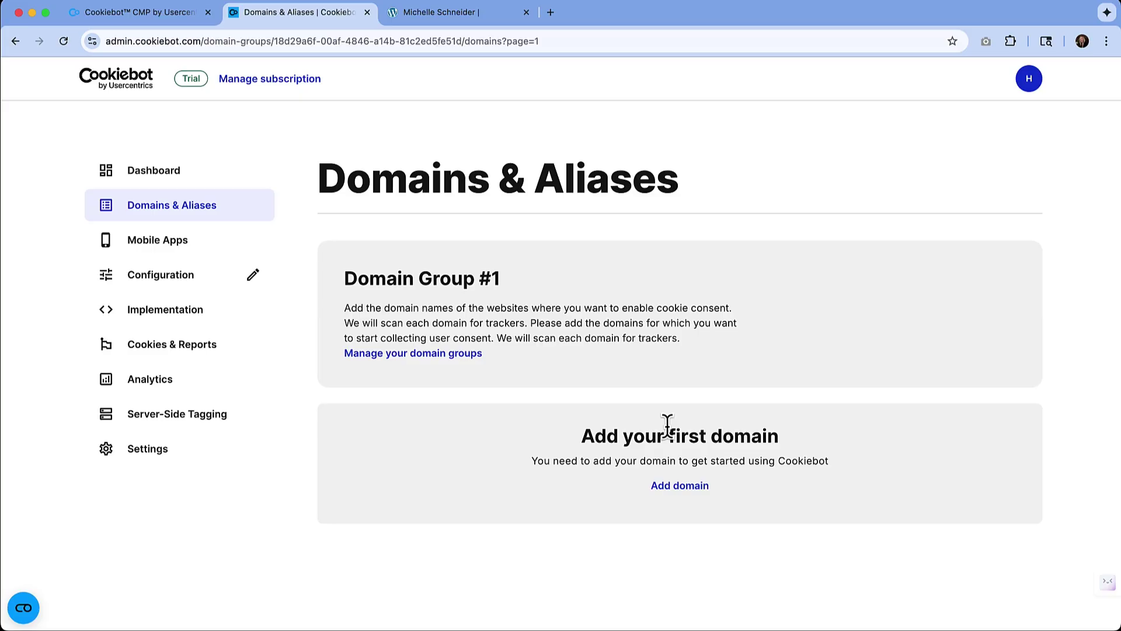
{"action": "left_click", "coordinate": [520, 12]}
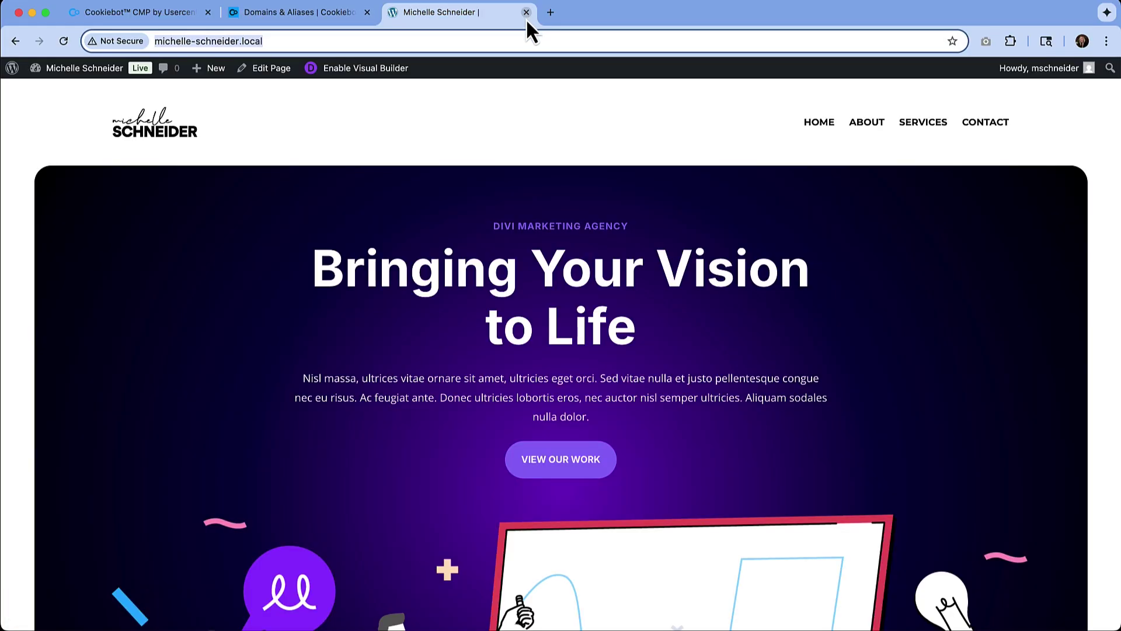
{"action": "left_click", "coordinate": [286, 14]}
{"action": "left_click", "coordinate": [698, 486]}
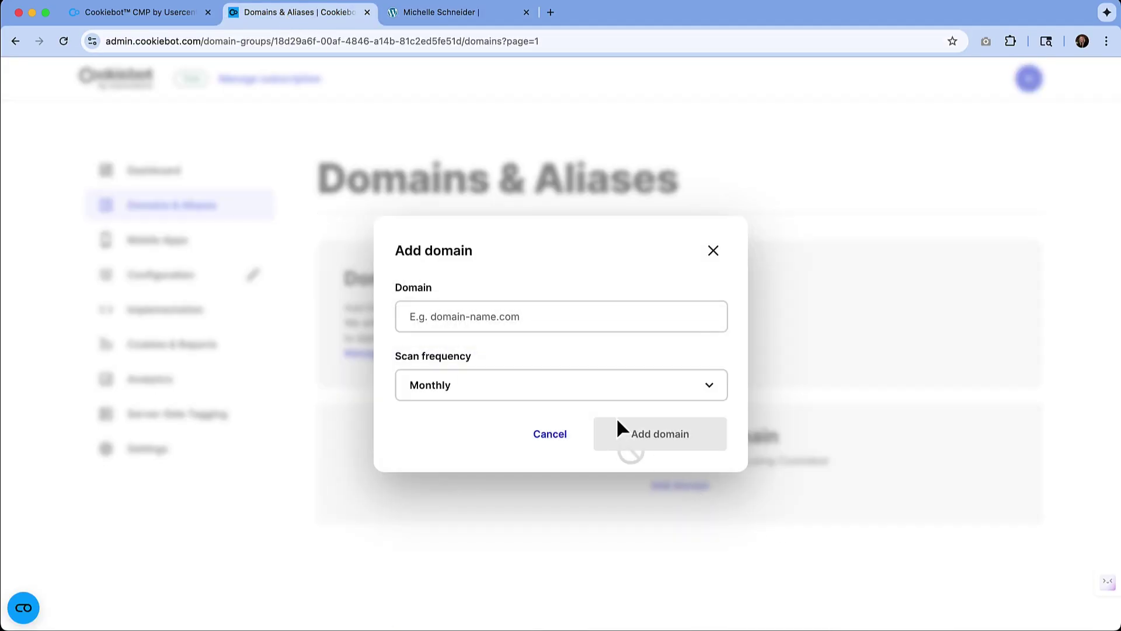
{"action": "left_click", "coordinate": [527, 325]}
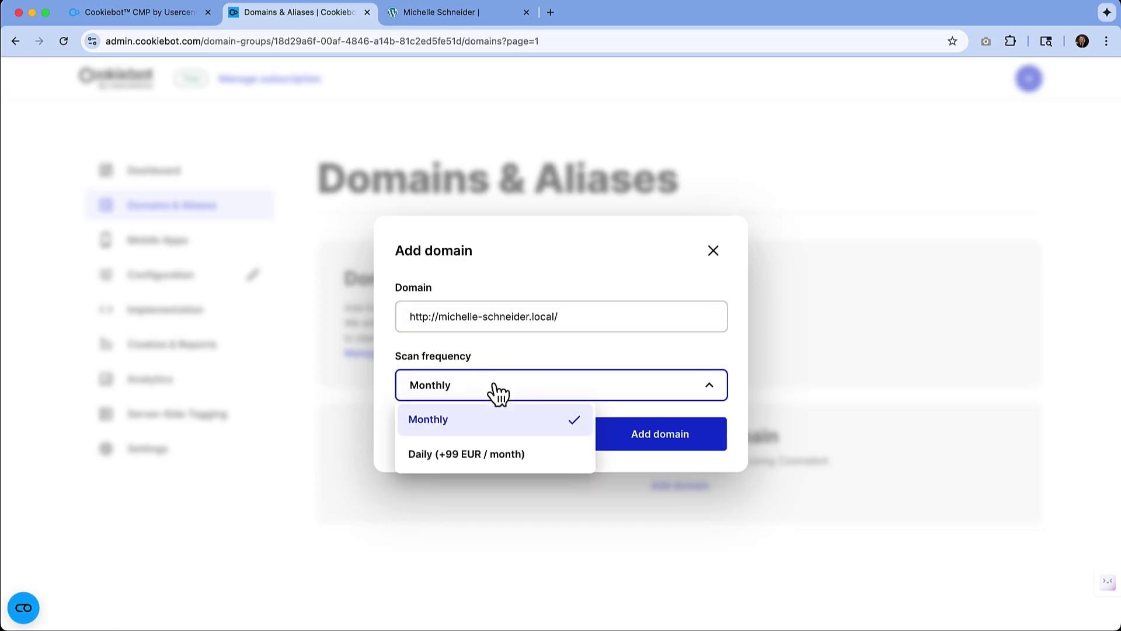
{"action": "left_click", "coordinate": [503, 358]}
{"action": "left_click", "coordinate": [675, 444]}
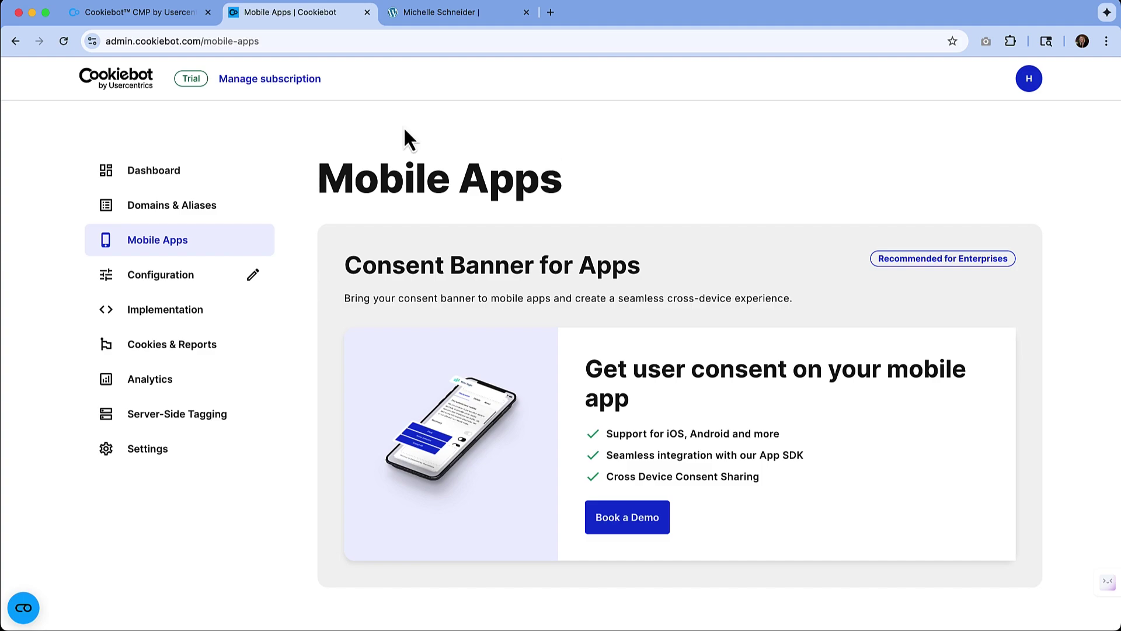
In the banner Configuration, switch the layout from Dialog to Bar
{"action": "left_click", "coordinate": [177, 283]}
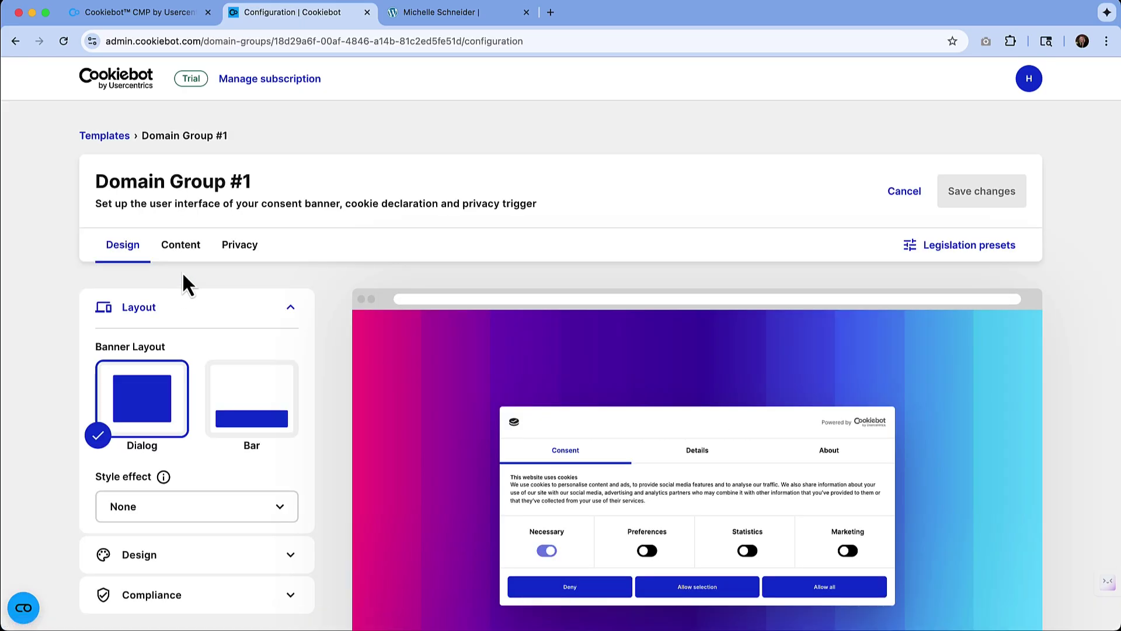
{"action": "scroll", "coordinate": [351, 201], "scroll_direction": "down", "scroll_amount": 2}
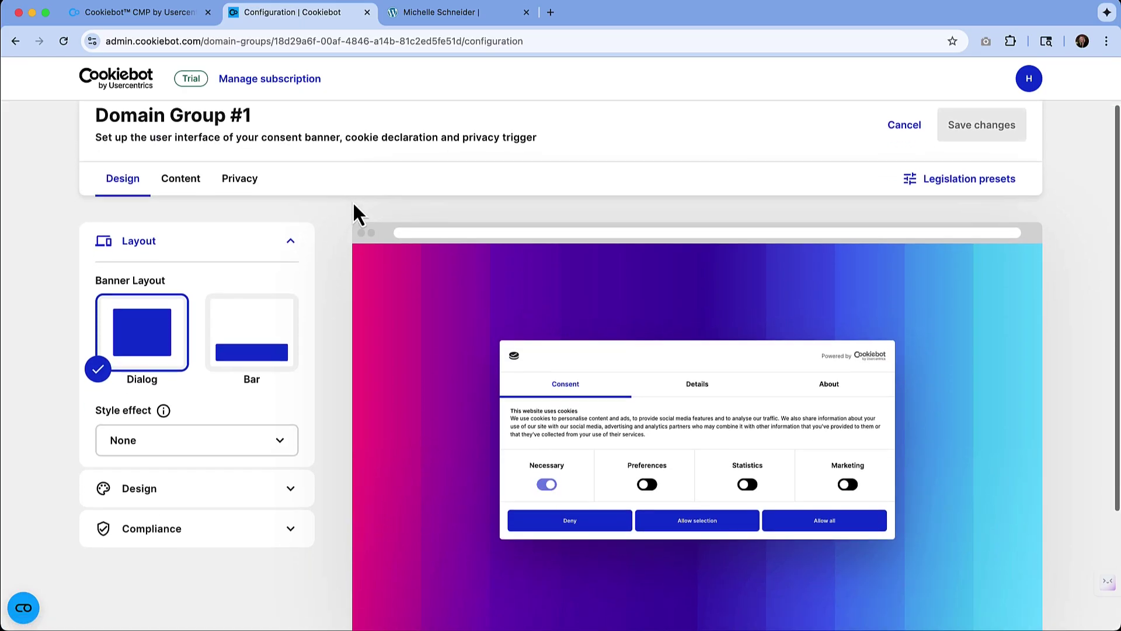
{"action": "scroll", "coordinate": [353, 201], "scroll_direction": "down", "scroll_amount": 1}
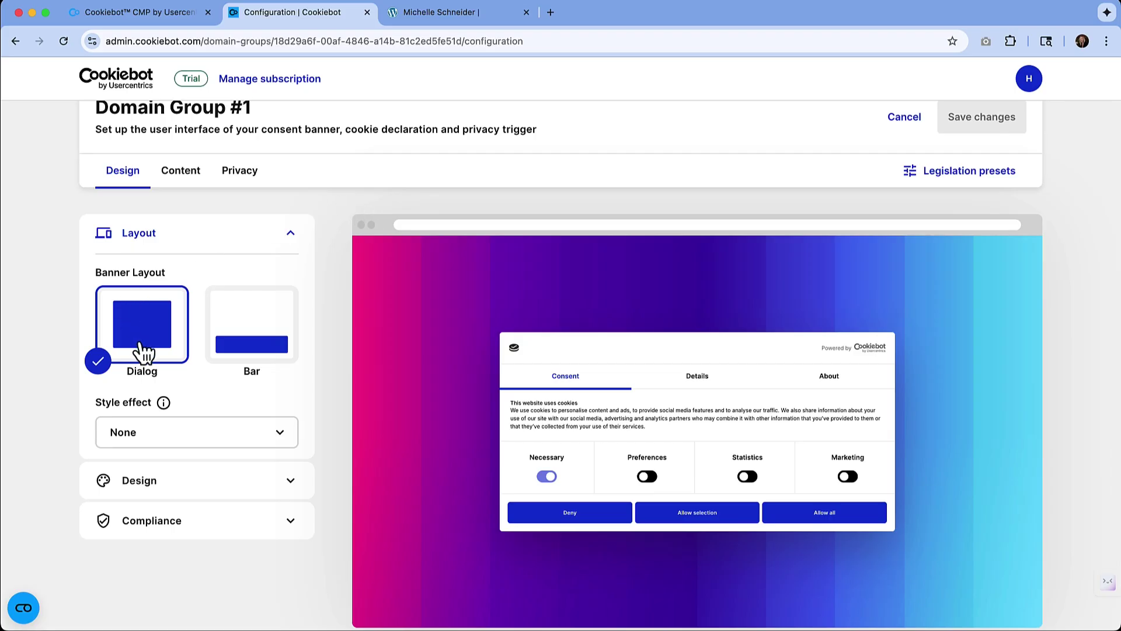
{"action": "left_click", "coordinate": [264, 350]}
{"action": "left_click", "coordinate": [159, 328]}
{"action": "left_click", "coordinate": [262, 343]}
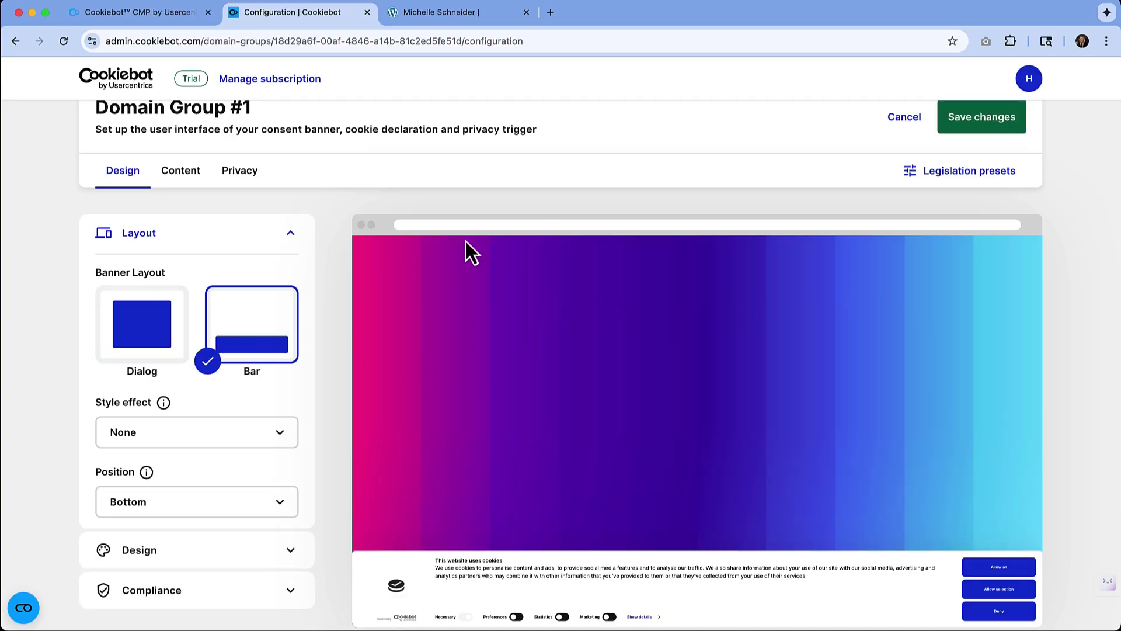
{"action": "scroll", "coordinate": [745, 318], "scroll_direction": "down", "scroll_amount": 3}
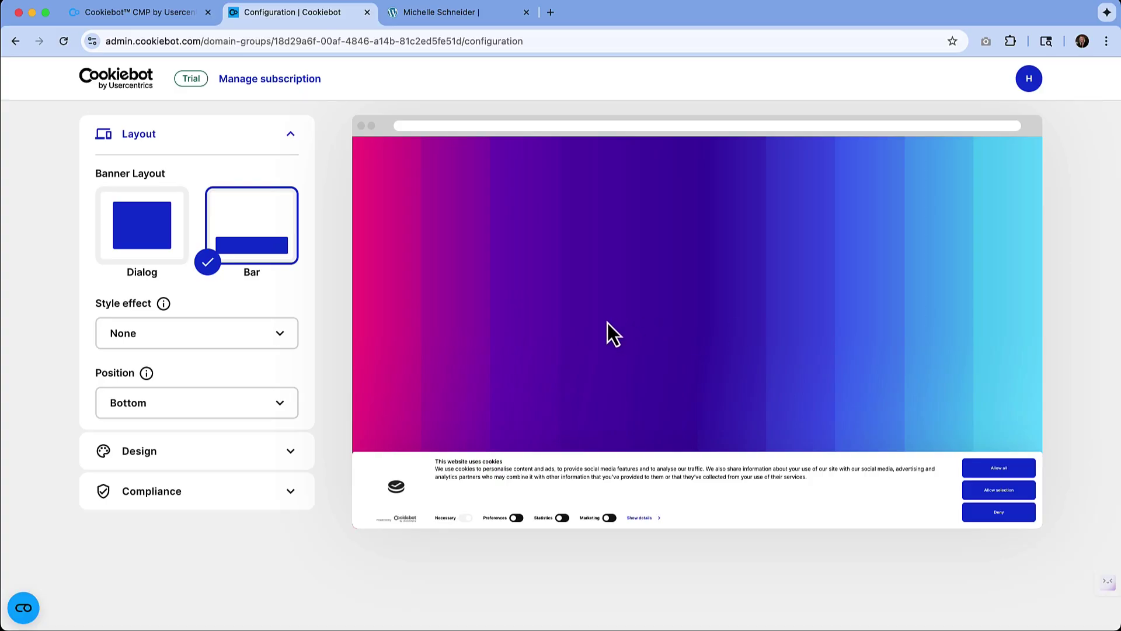
Set the style effect to SlideUp, keep the position at Bottom, and expand Design
{"action": "left_click", "coordinate": [246, 340]}
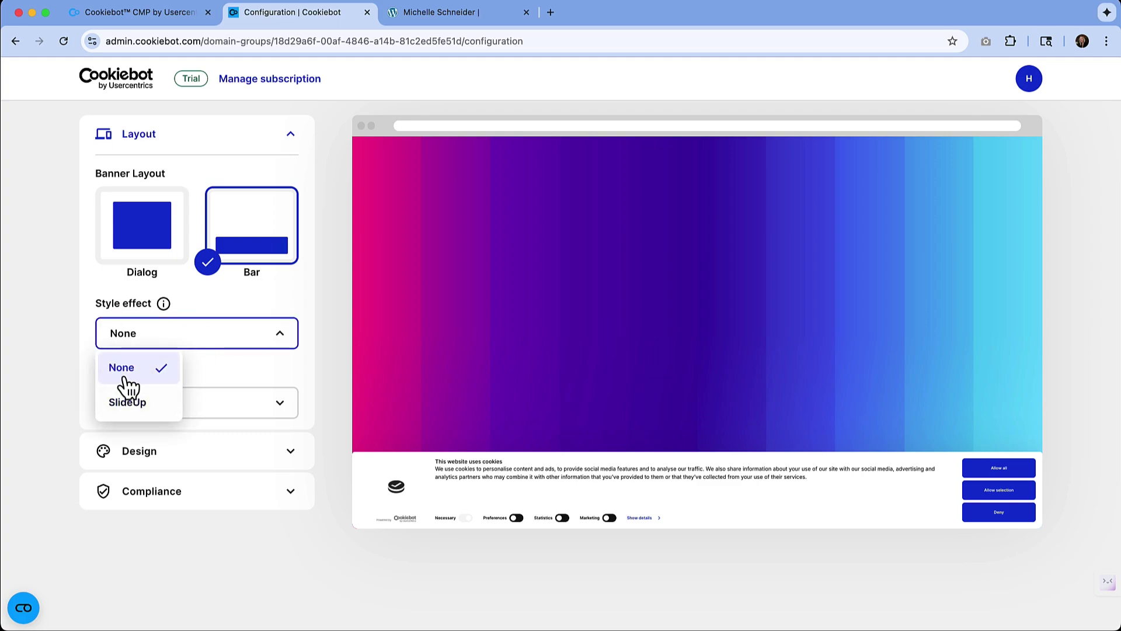
{"action": "left_click", "coordinate": [229, 318]}
{"action": "left_click", "coordinate": [213, 334]}
{"action": "left_click", "coordinate": [129, 402]}
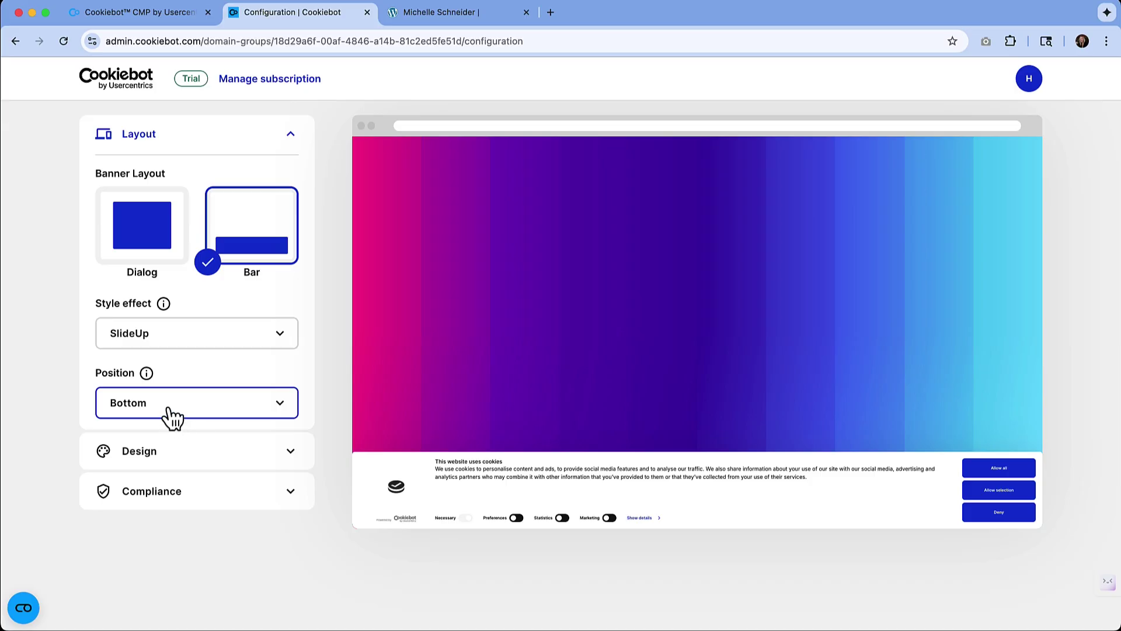
{"action": "left_click", "coordinate": [173, 416]}
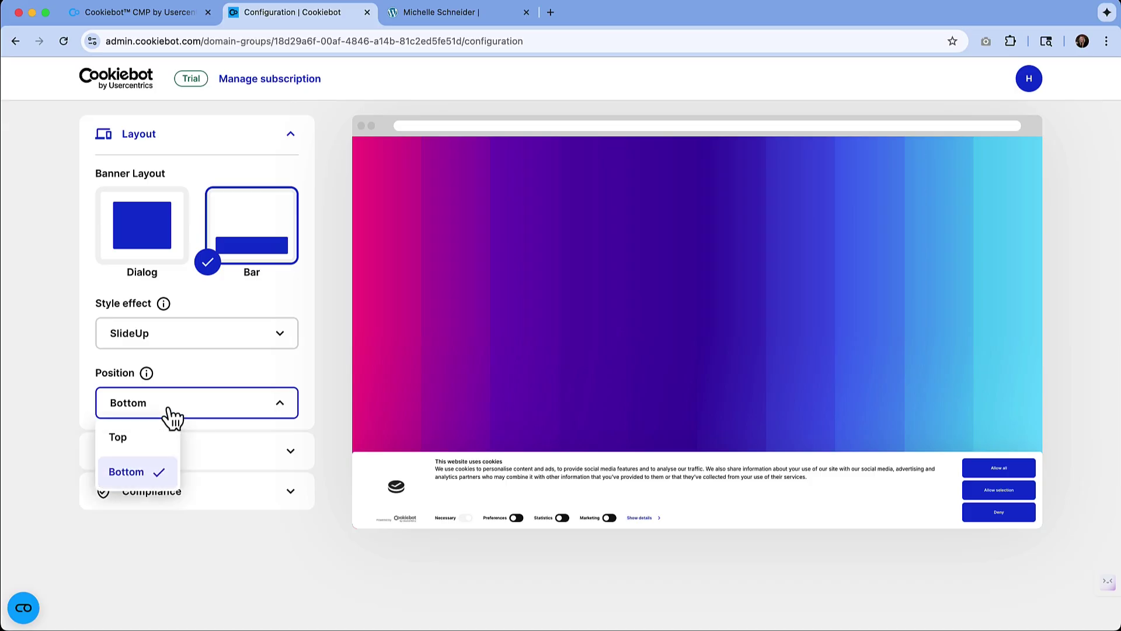
{"action": "left_click", "coordinate": [295, 374]}
{"action": "left_click", "coordinate": [241, 457]}
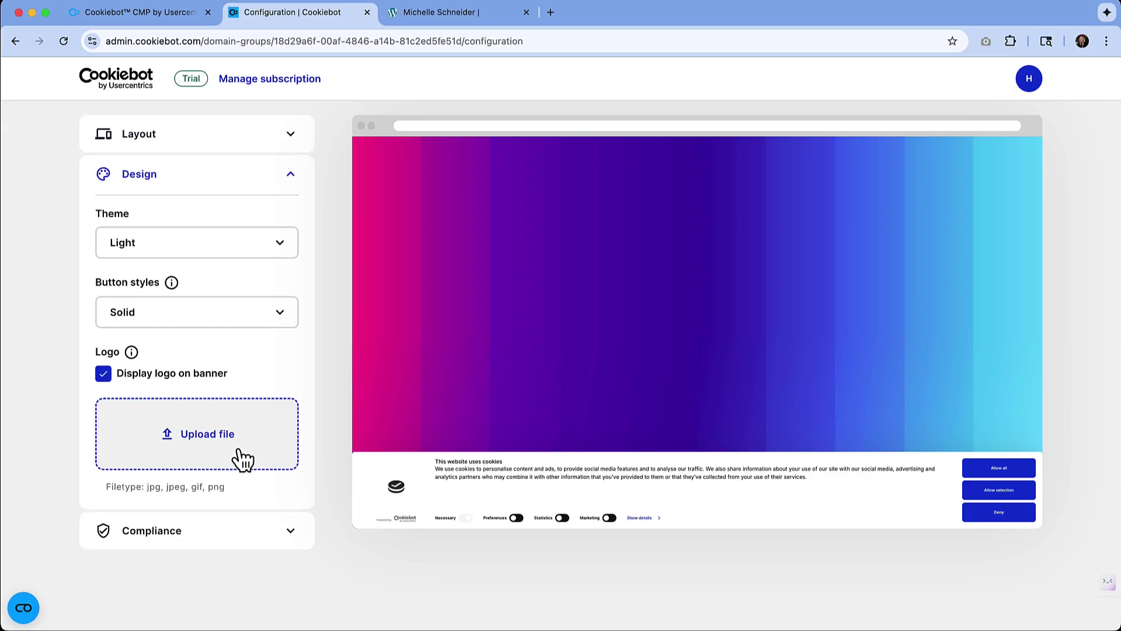
Change the theme from the default to Custom and pick magenta (225, 13, 253) as the highlight colour
{"action": "left_click", "coordinate": [173, 253]}
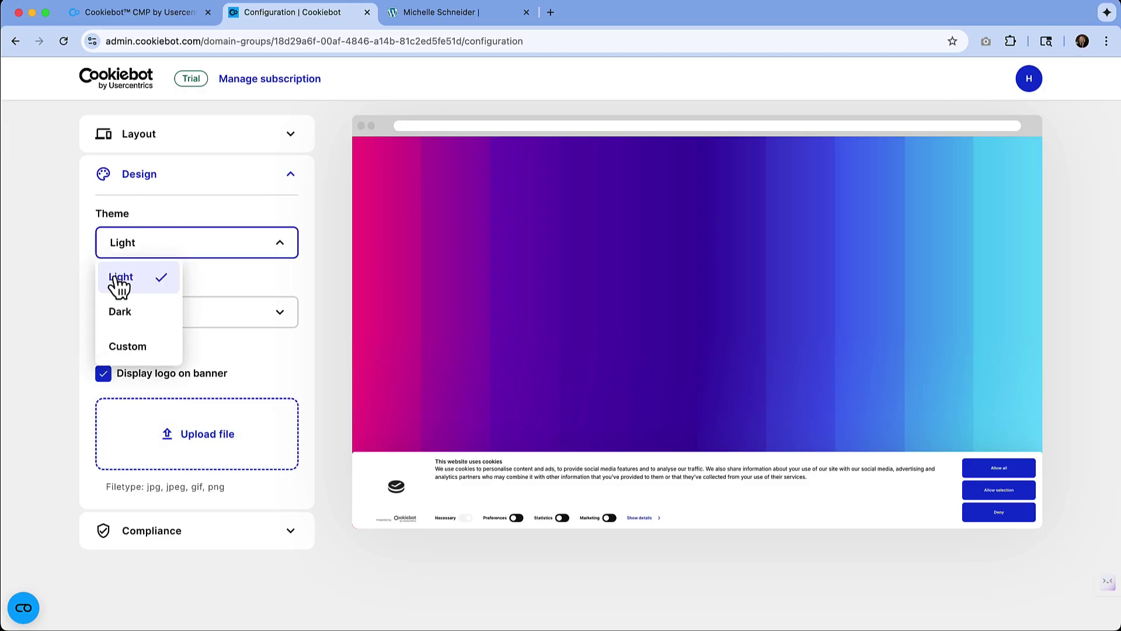
{"action": "left_click", "coordinate": [141, 314]}
{"action": "left_click", "coordinate": [208, 253]}
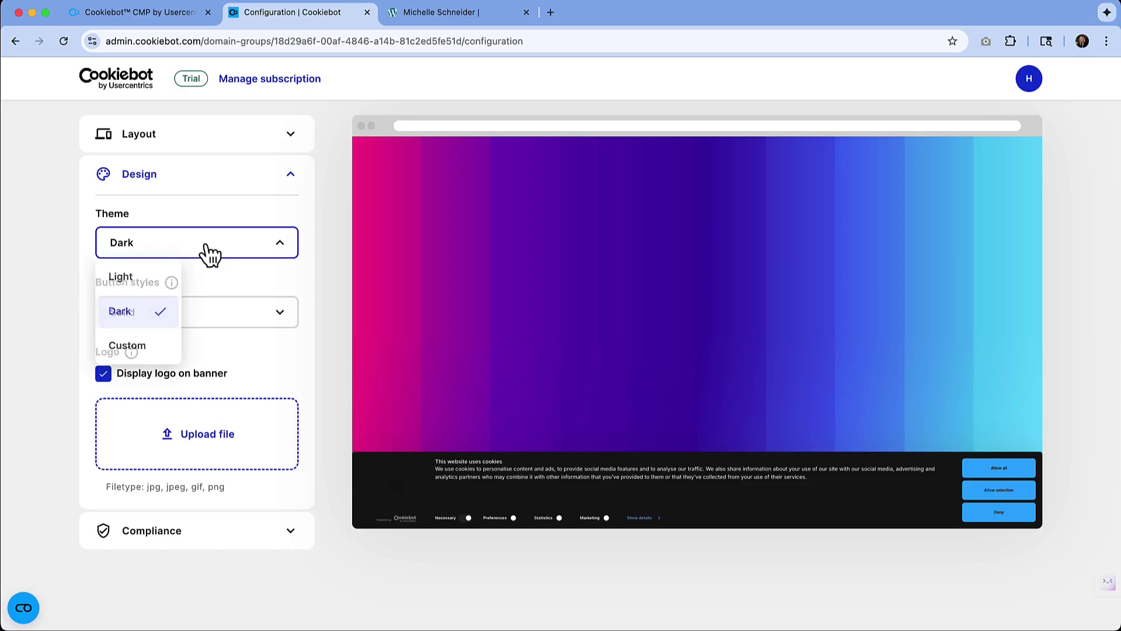
{"action": "left_click", "coordinate": [135, 357]}
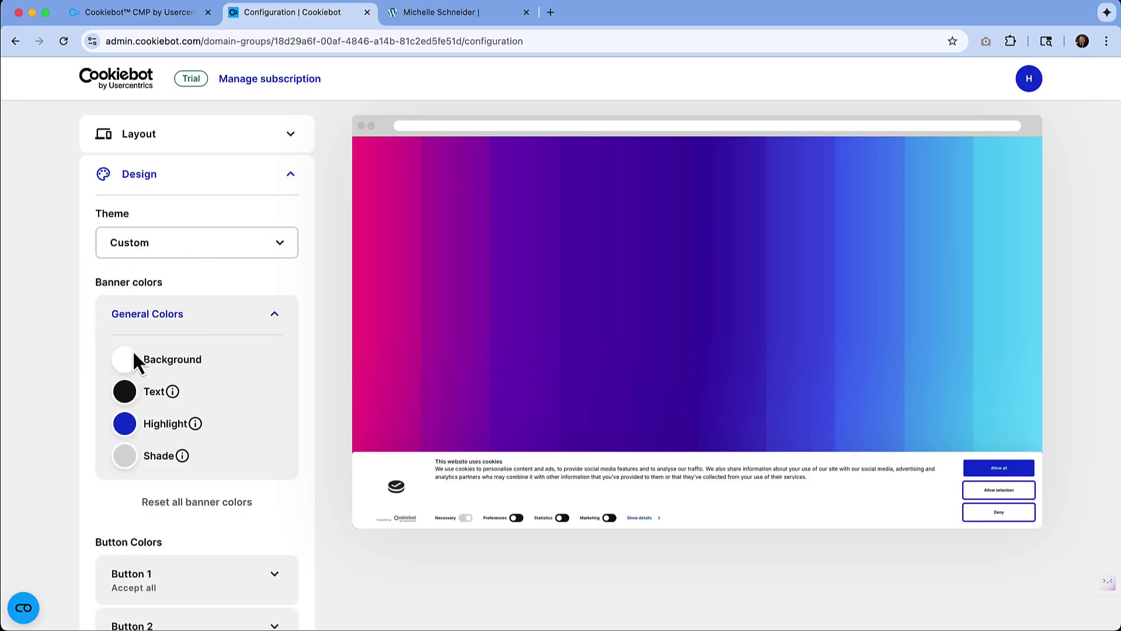
{"action": "left_click", "coordinate": [131, 429]}
{"action": "left_click", "coordinate": [182, 546]}
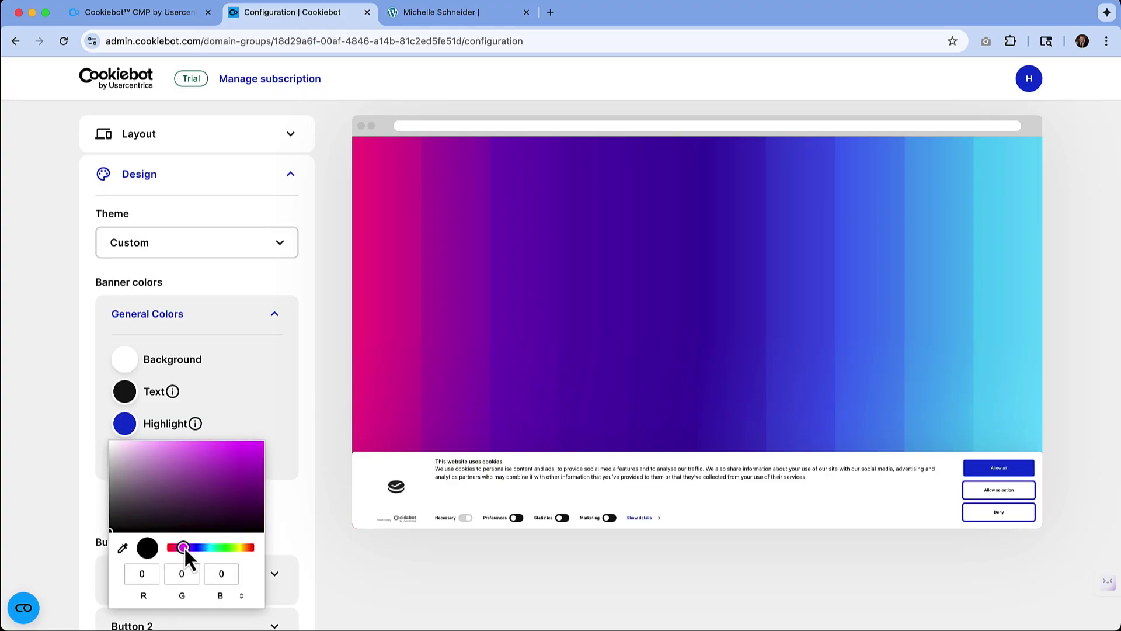
{"action": "left_click", "coordinate": [255, 444]}
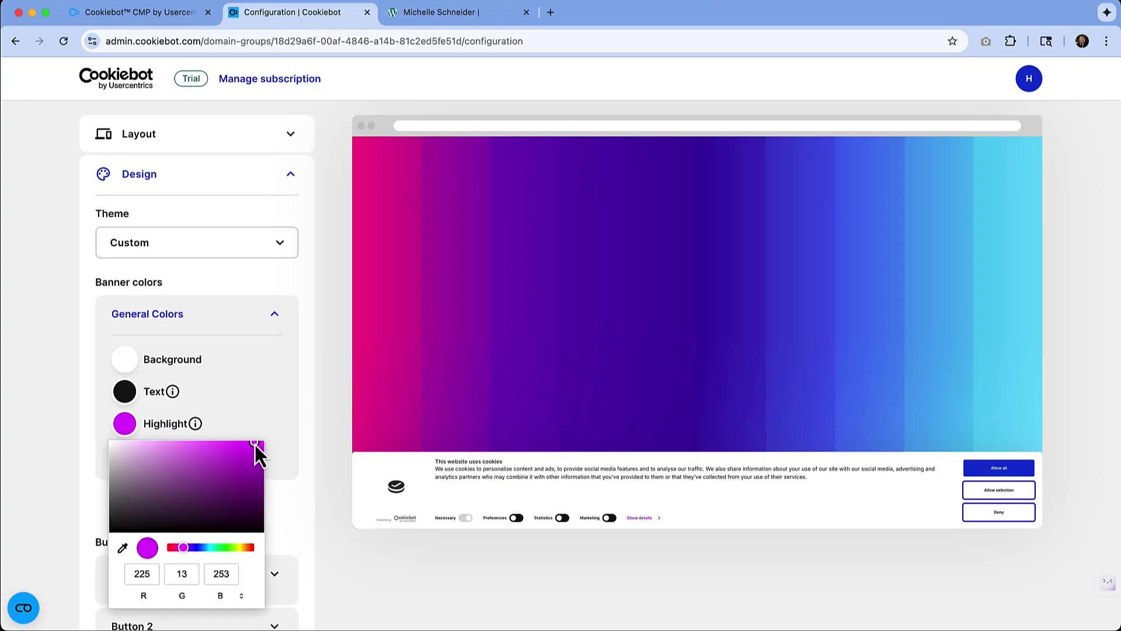
{"action": "left_click", "coordinate": [268, 416]}
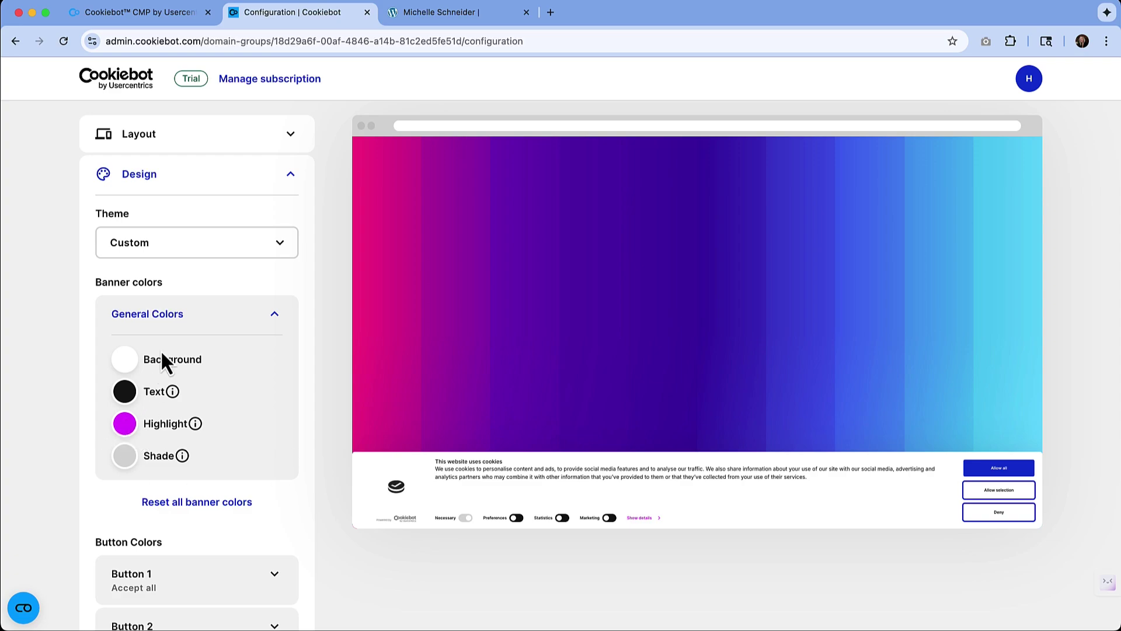
{"action": "scroll", "coordinate": [168, 418], "scroll_direction": "down", "scroll_amount": 5}
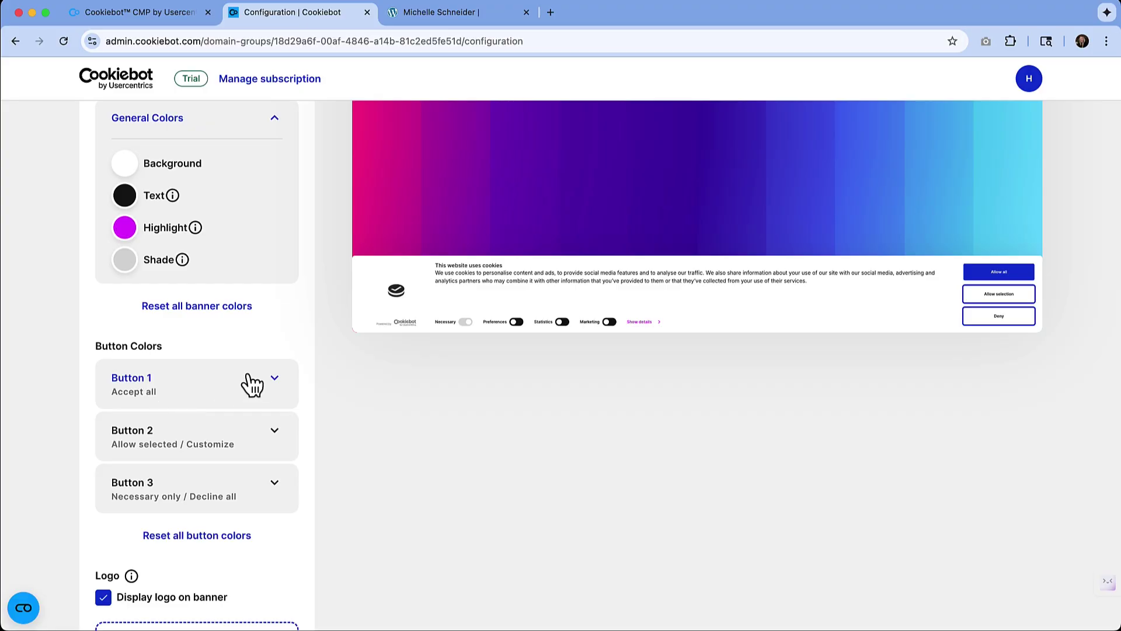
Set the Allow all button background to magenta #E60FBF and copy its hex code
{"action": "left_click", "coordinate": [184, 386]}
{"action": "left_click", "coordinate": [179, 559]}
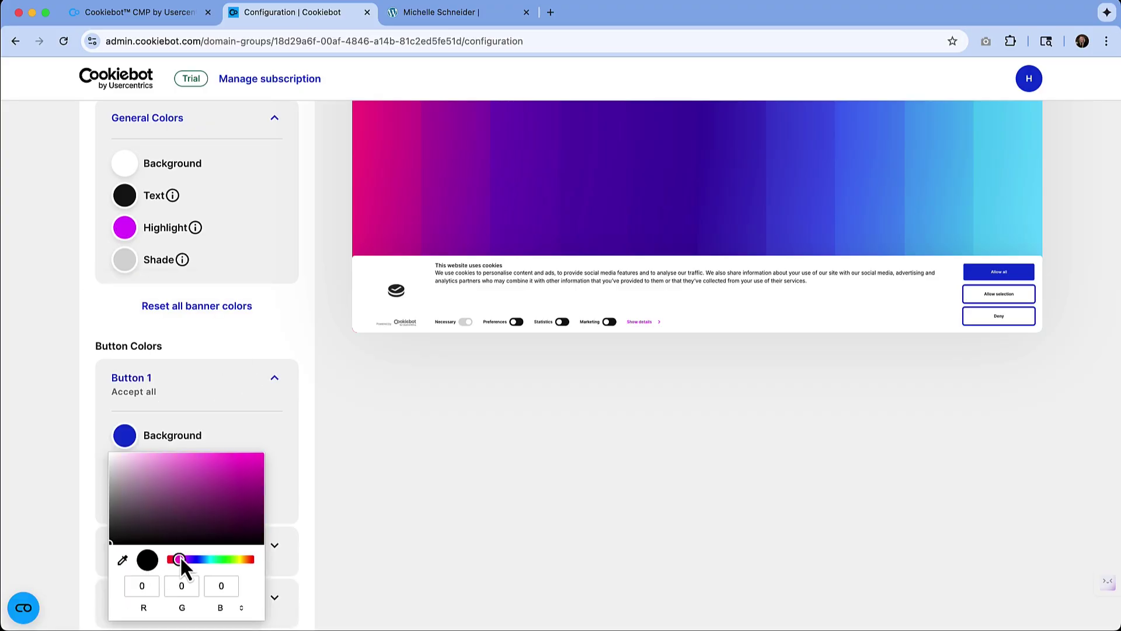
{"action": "left_click", "coordinate": [253, 463]}
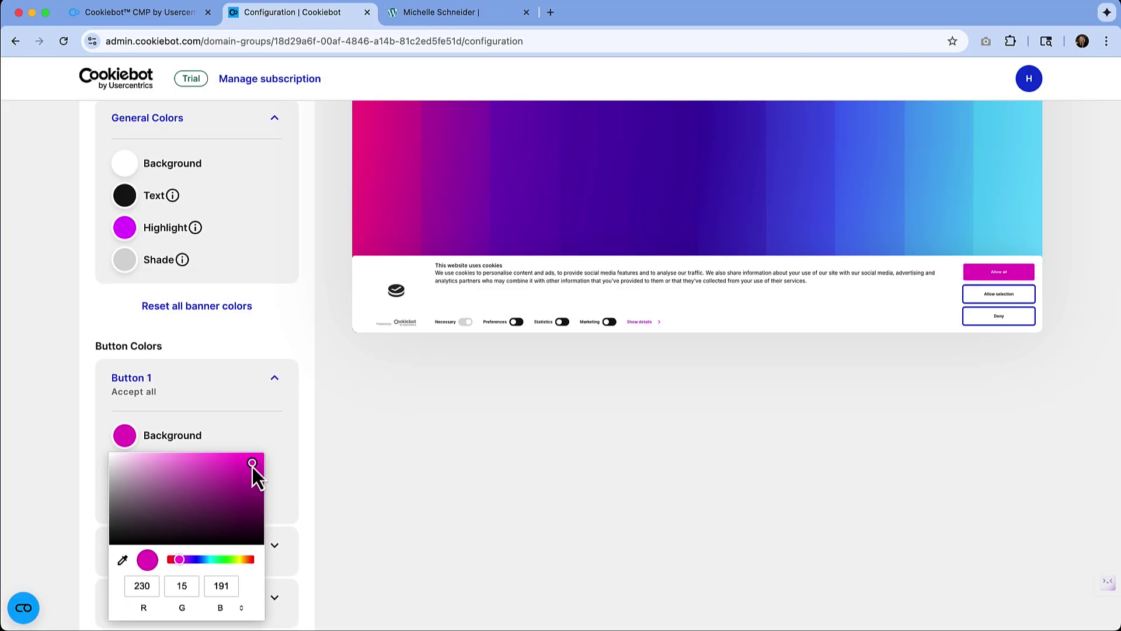
{"action": "left_click", "coordinate": [241, 607]}
{"action": "left_click", "coordinate": [202, 585]}
{"action": "key", "text": "super+c"}
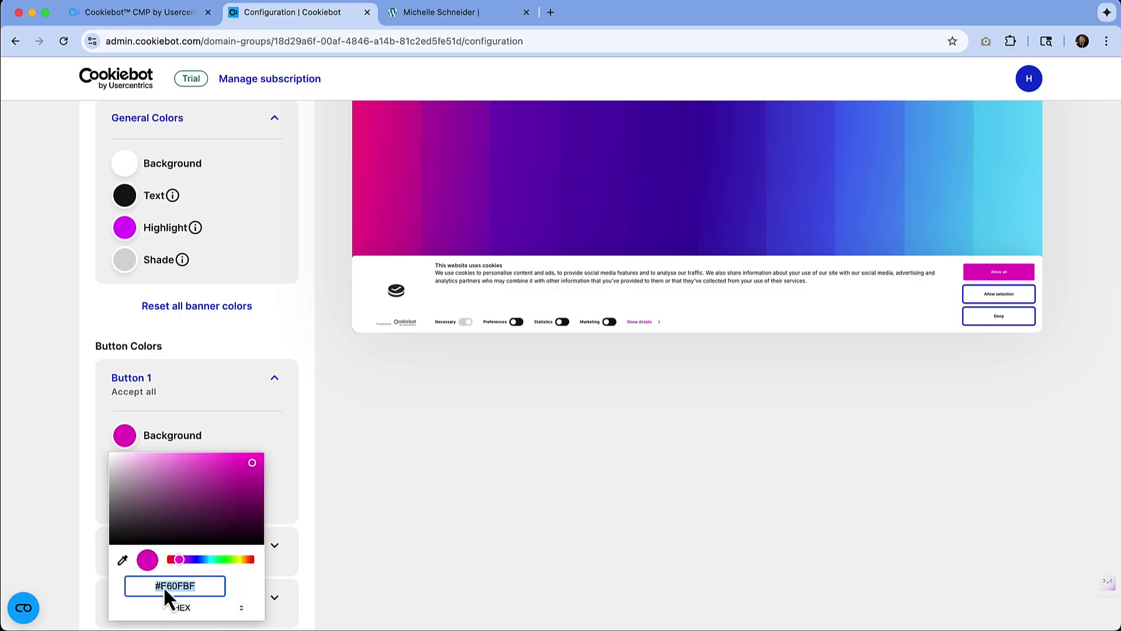
{"action": "left_click", "coordinate": [257, 430]}
{"action": "left_click", "coordinate": [261, 441]}
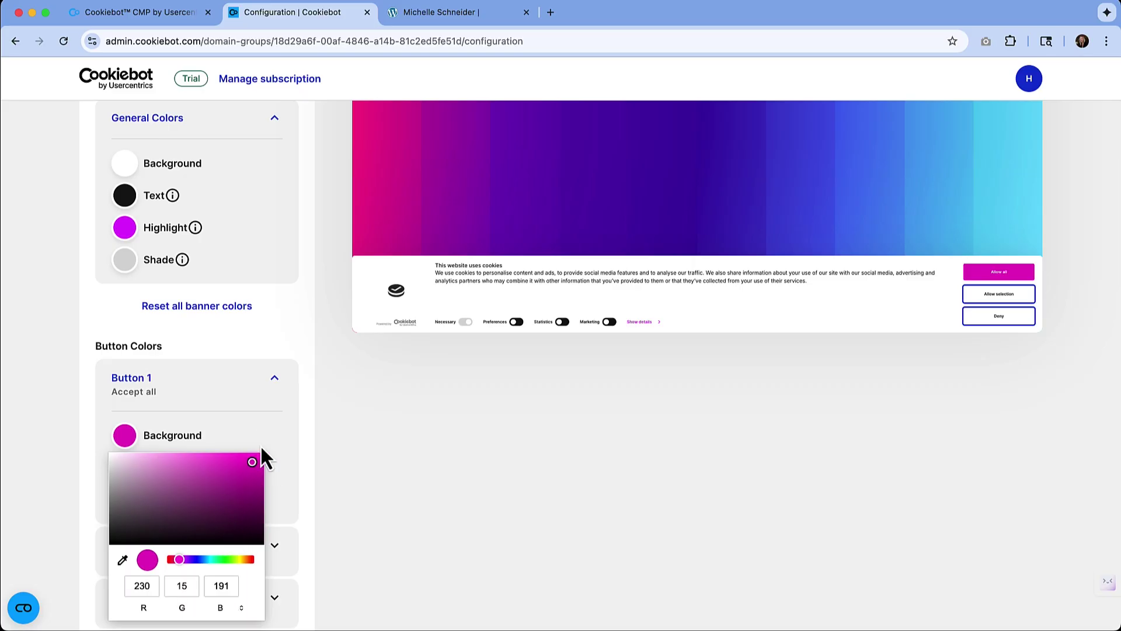
{"action": "left_click", "coordinate": [270, 441]}
{"action": "left_click", "coordinate": [276, 439]}
{"action": "left_click", "coordinate": [286, 486]}
{"action": "scroll", "coordinate": [299, 486], "scroll_direction": "down", "scroll_amount": 1}
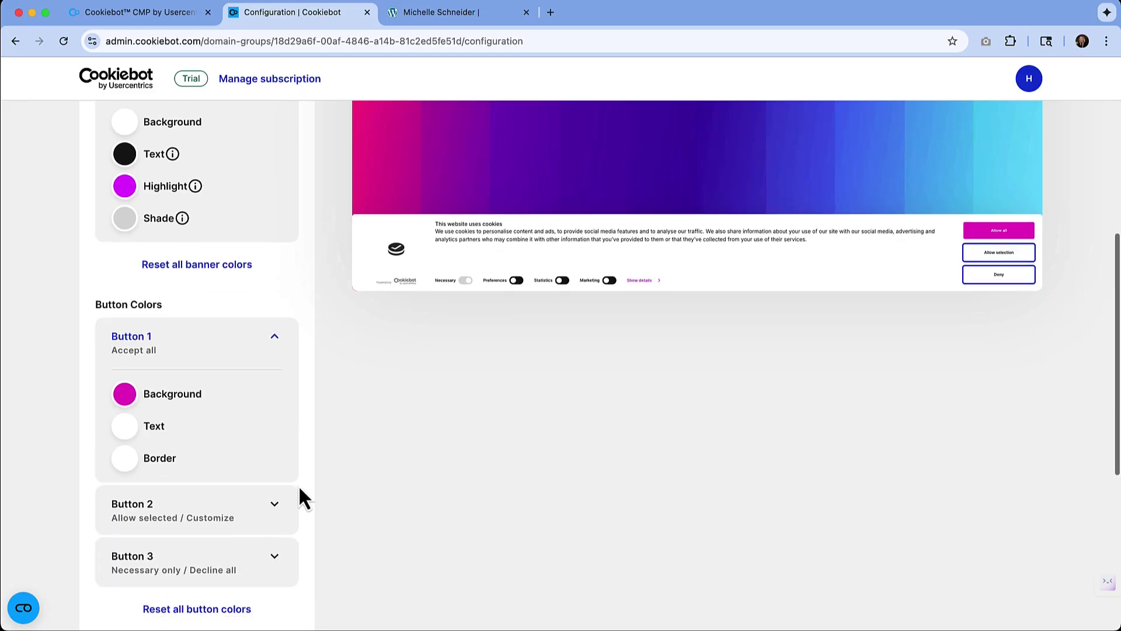
Paste #E60FBF as the border colour of Button 2 and Button 3
{"action": "left_click", "coordinate": [297, 494]}
{"action": "left_click", "coordinate": [201, 472]}
{"action": "left_click", "coordinate": [185, 446]}
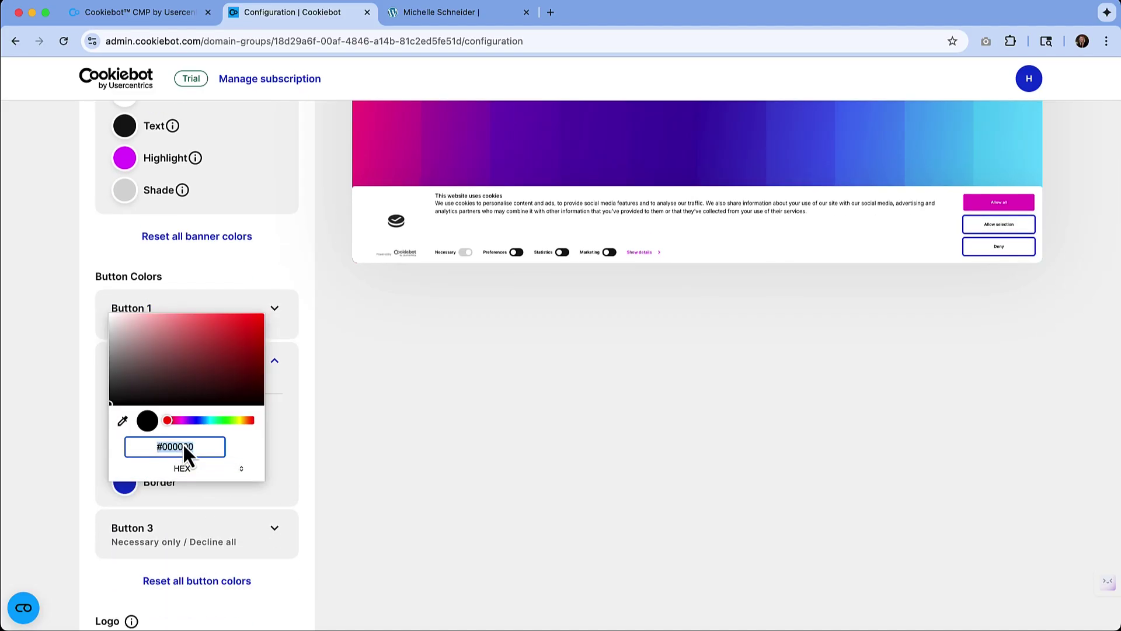
{"action": "key", "text": "super+v"}
{"action": "left_click", "coordinate": [274, 528]}
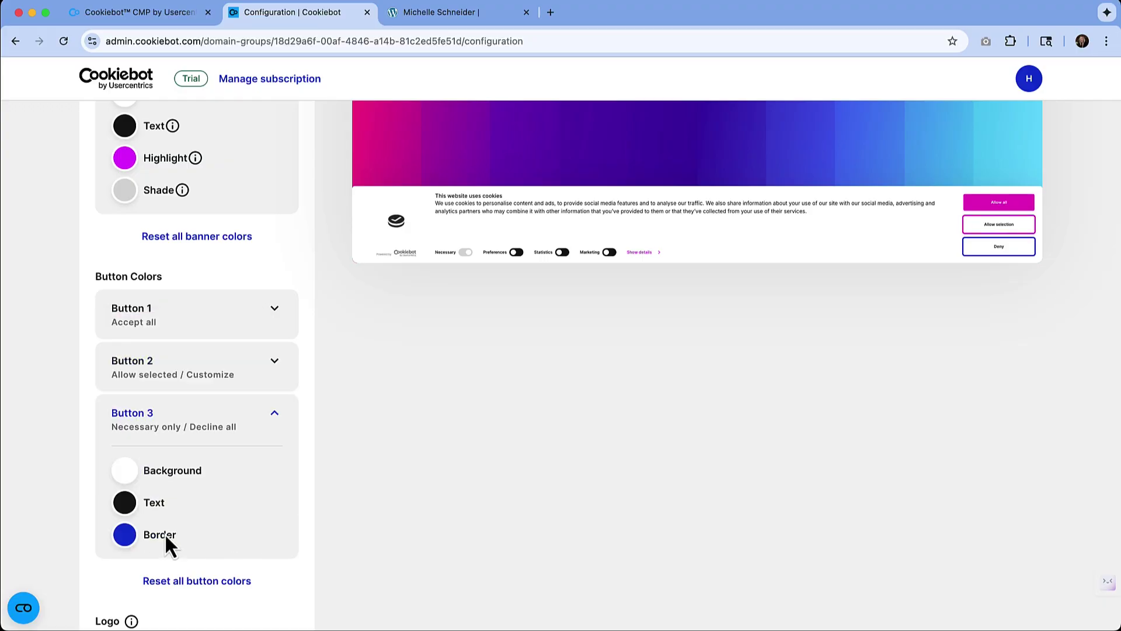
{"action": "left_click", "coordinate": [127, 536]}
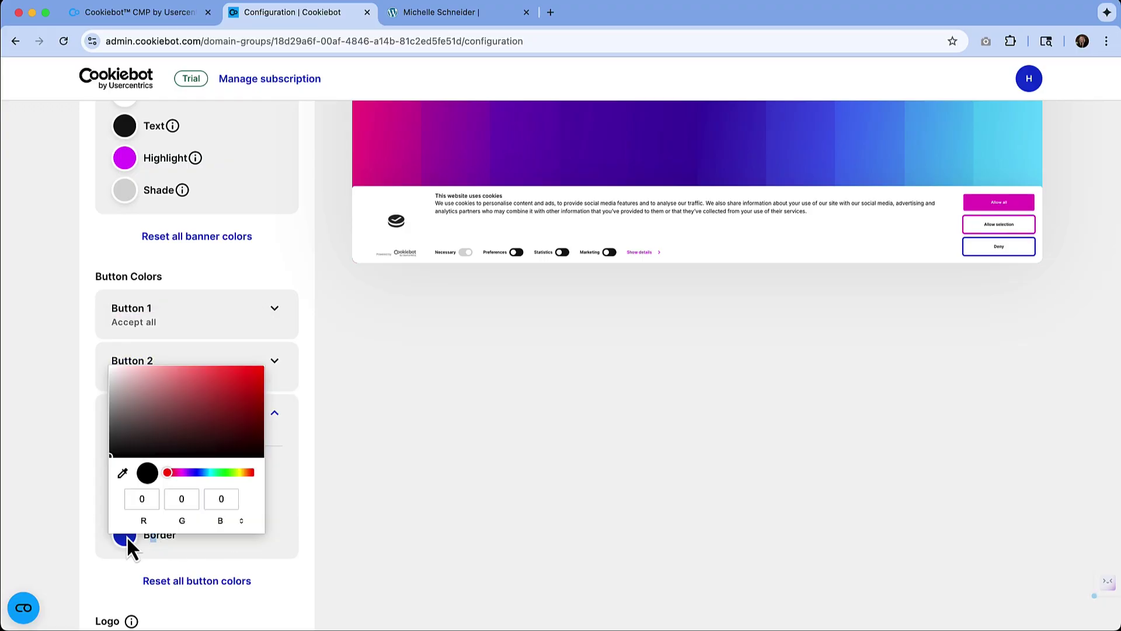
{"action": "left_click", "coordinate": [230, 521]}
{"action": "left_click", "coordinate": [226, 520]}
{"action": "left_click", "coordinate": [187, 499]}
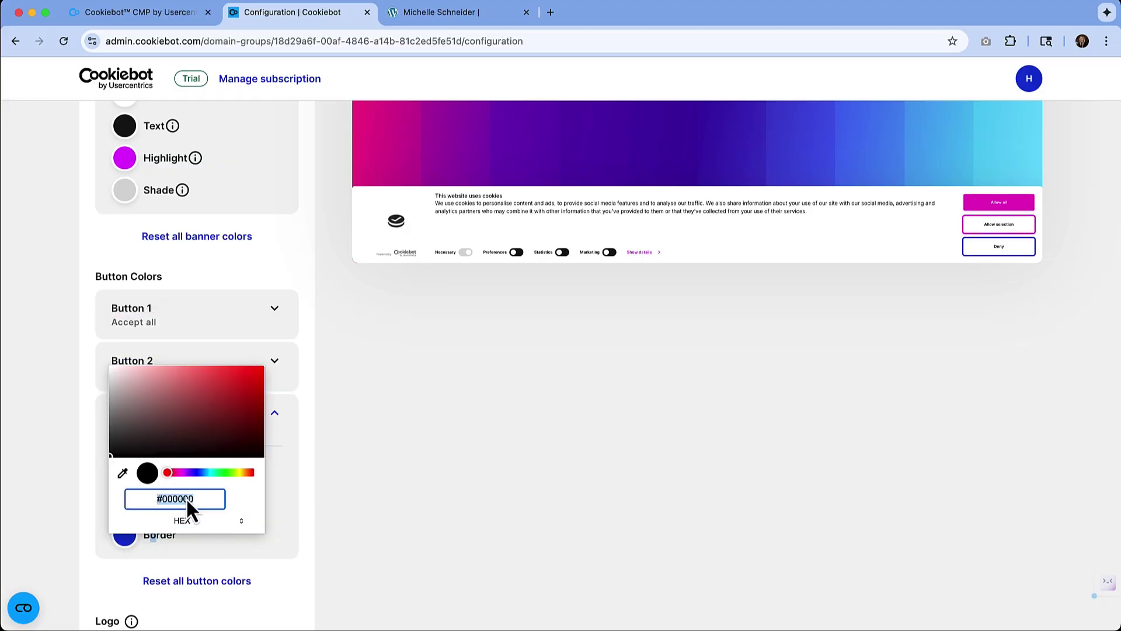
{"action": "key", "text": "super+v"}
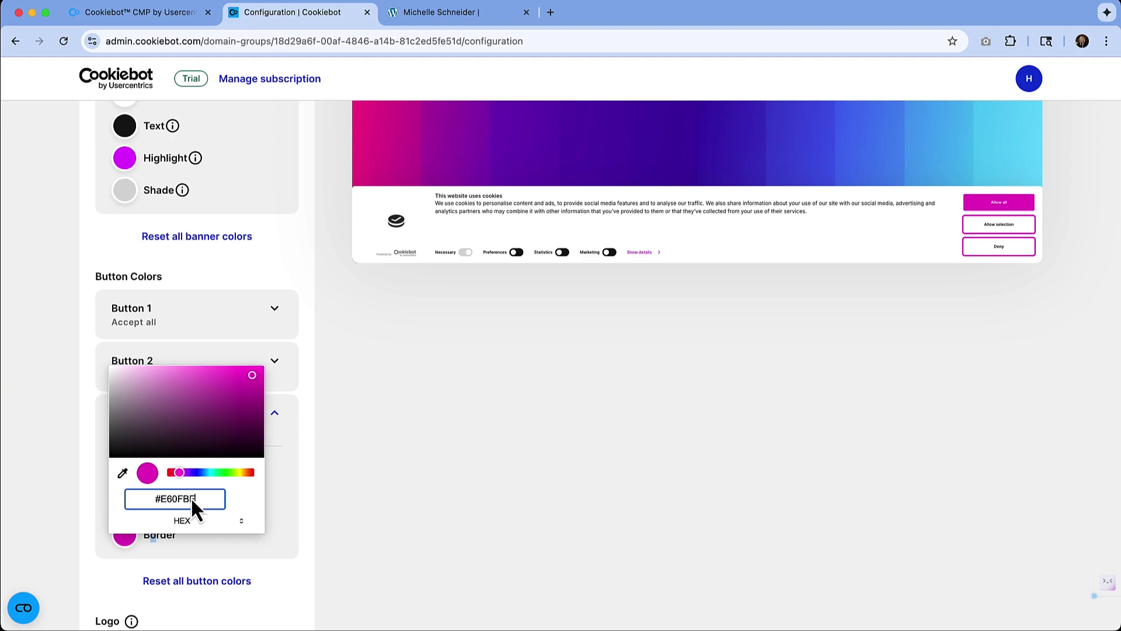
{"action": "left_click", "coordinate": [371, 428]}
{"action": "scroll", "coordinate": [256, 440], "scroll_direction": "down", "scroll_amount": 5}
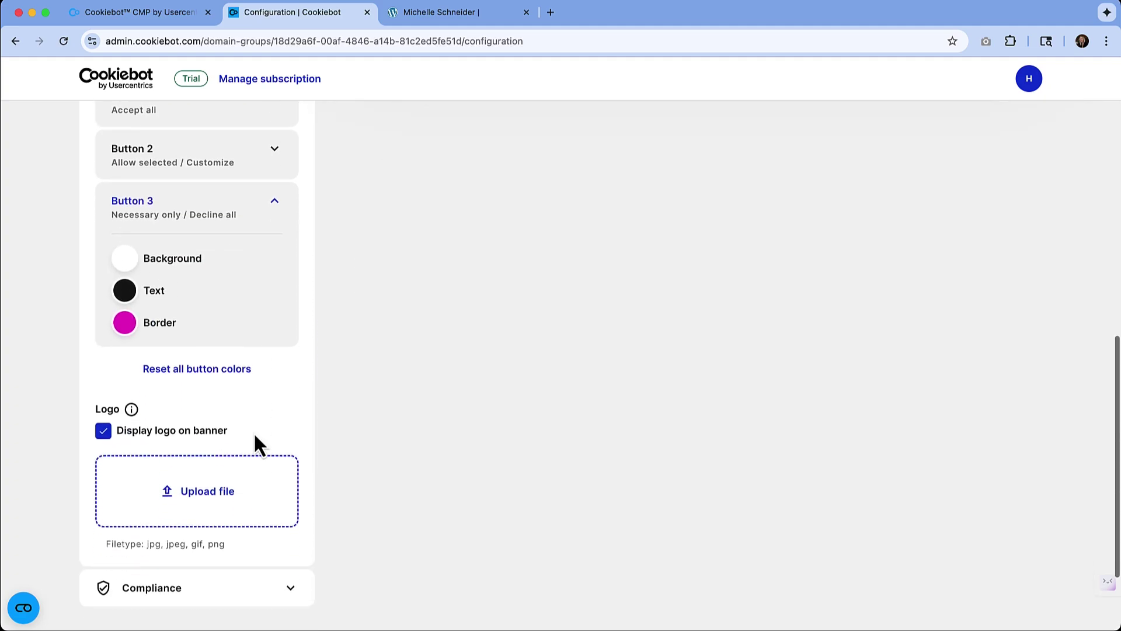
Under Compliance, set the banner Type to Accept only and keep Distribution at All visitors
{"action": "scroll", "coordinate": [257, 524], "scroll_direction": "down", "scroll_amount": 2}
{"action": "left_click", "coordinate": [247, 524]}
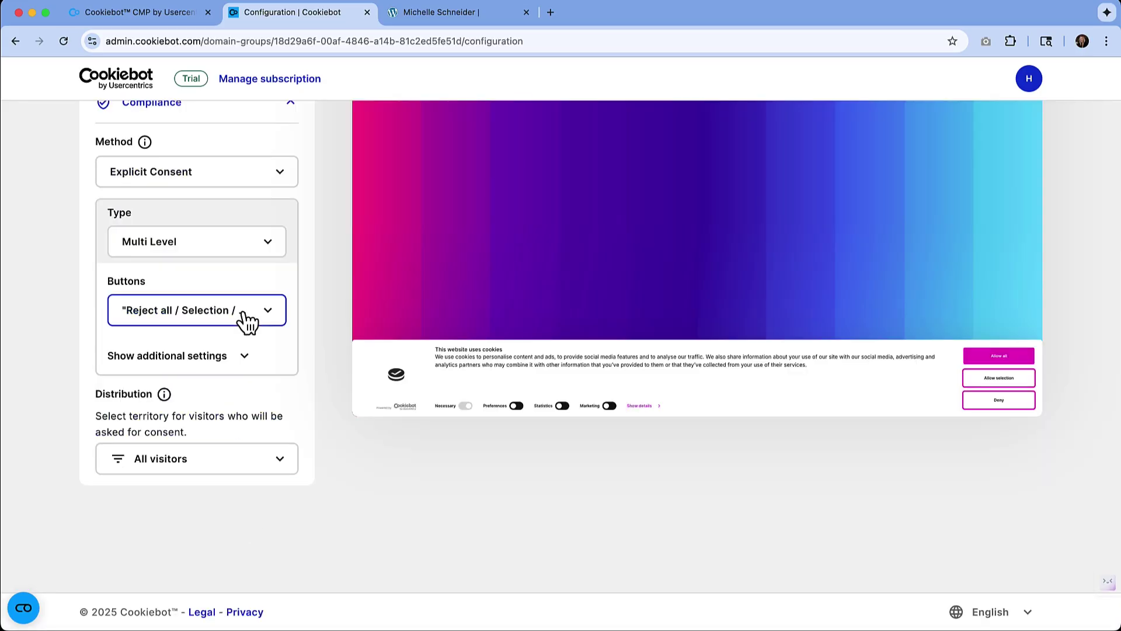
{"action": "mouse_move", "coordinate": [146, 149]}
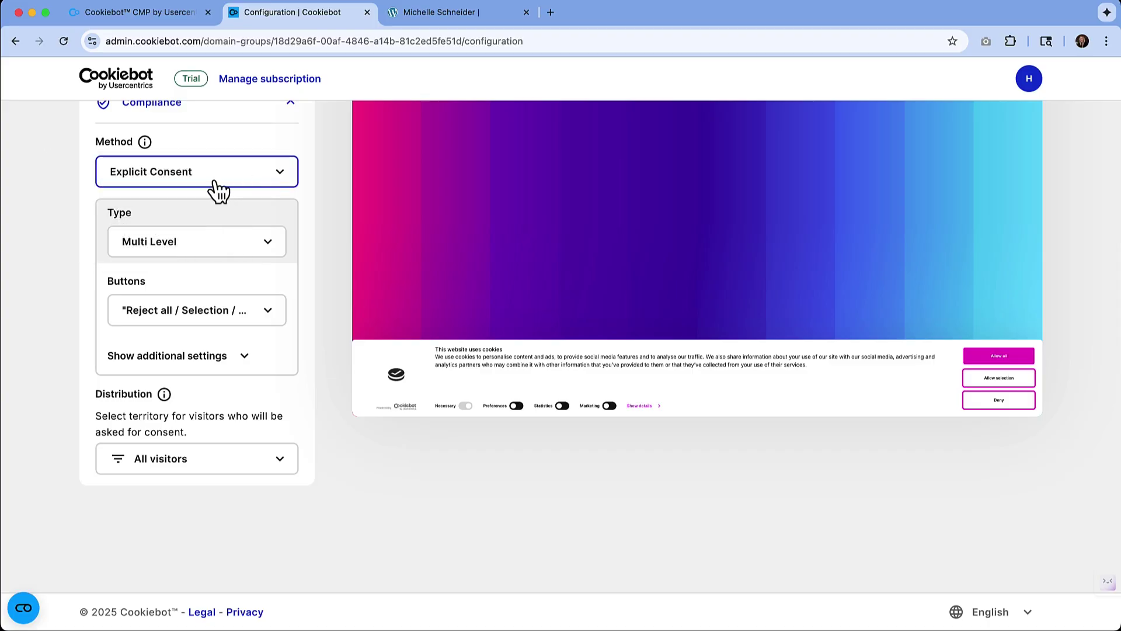
{"action": "left_click", "coordinate": [240, 242]}
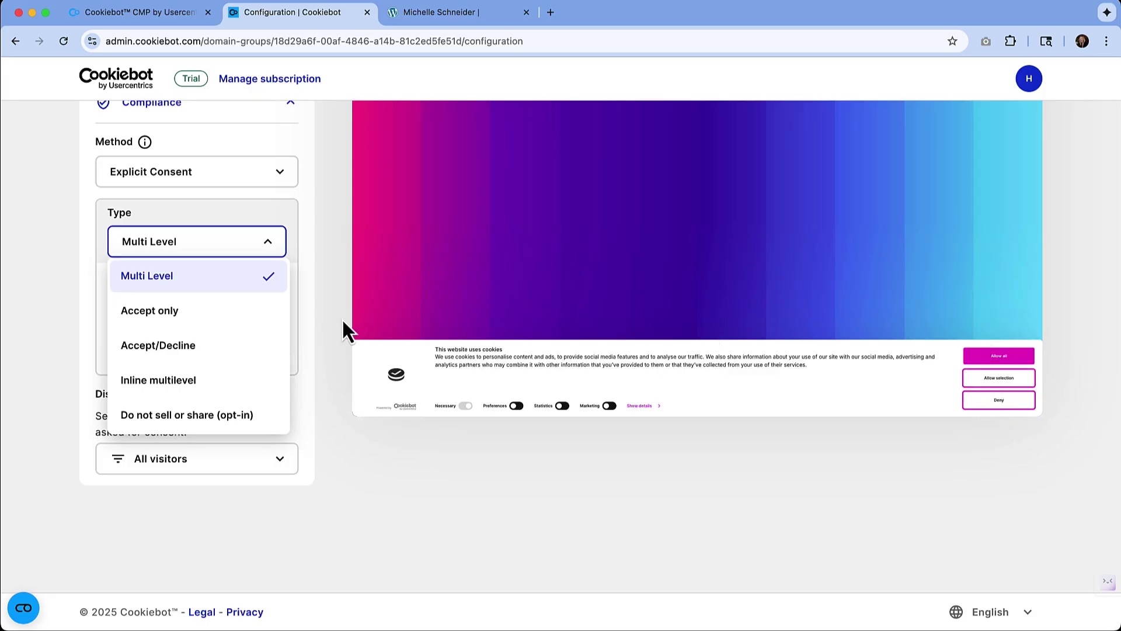
{"action": "left_click", "coordinate": [166, 311]}
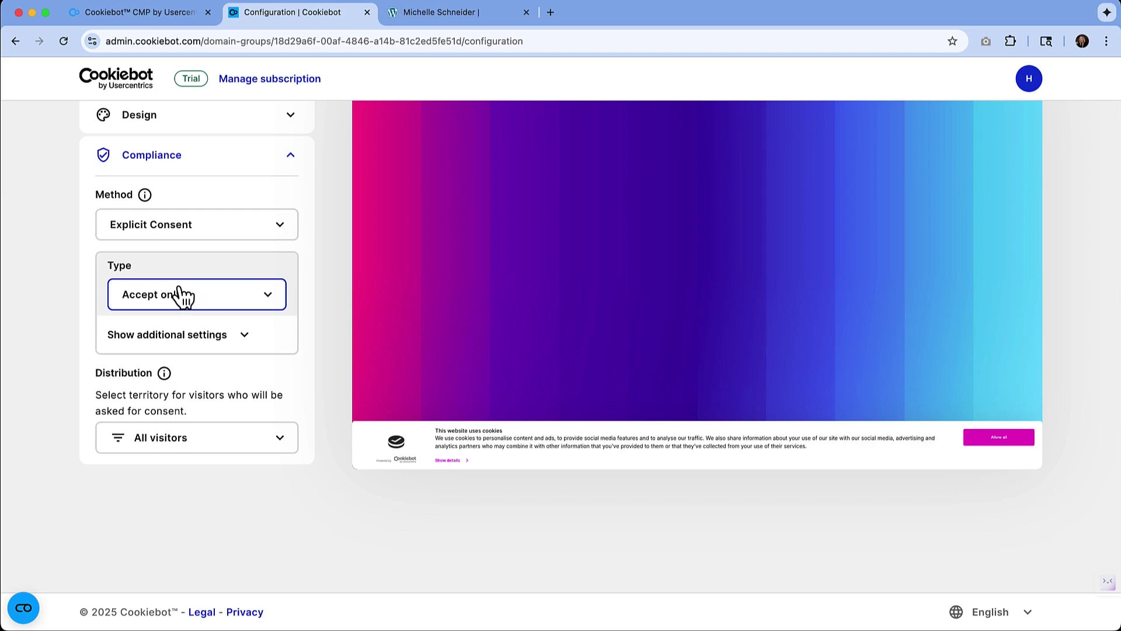
{"action": "left_click", "coordinate": [222, 446]}
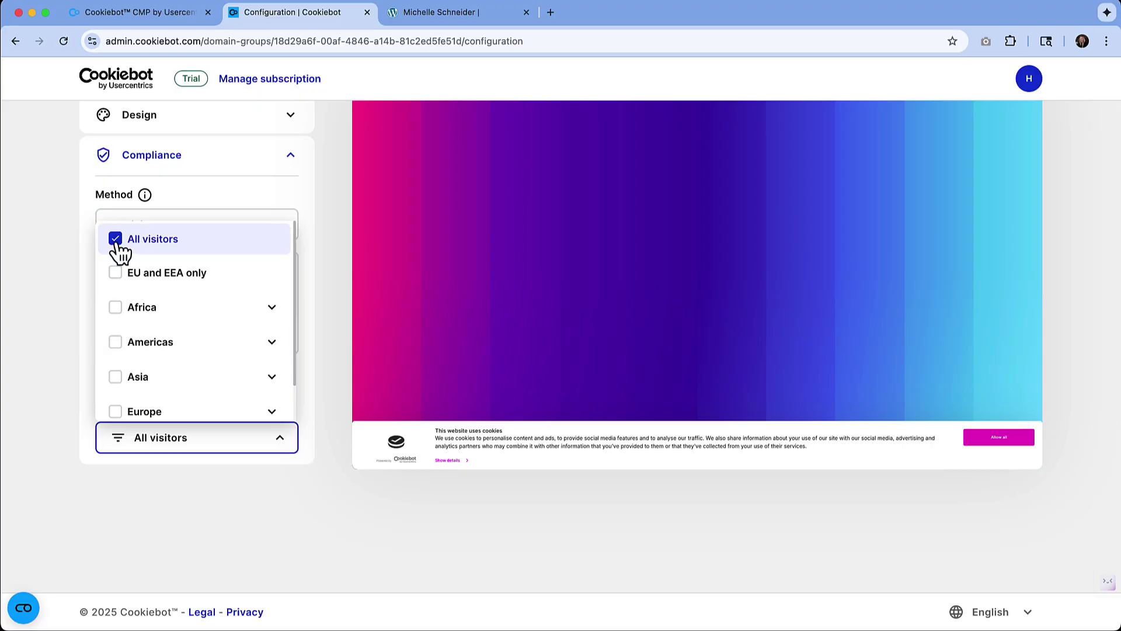
{"action": "left_click", "coordinate": [227, 510]}
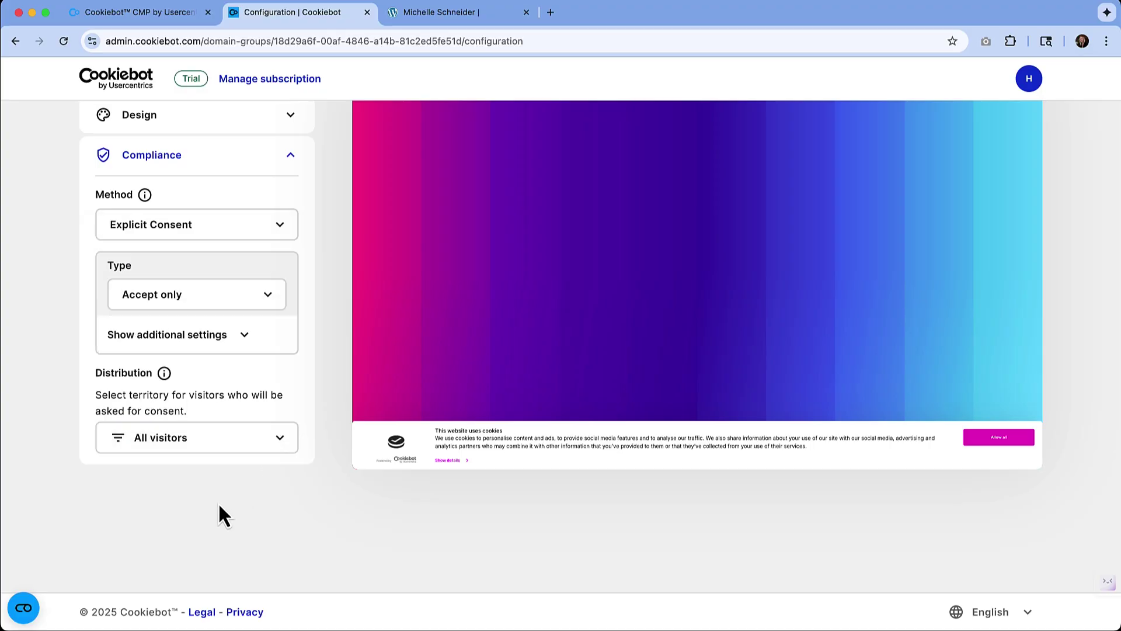
{"action": "scroll", "coordinate": [218, 502], "scroll_direction": "up", "scroll_amount": 4}
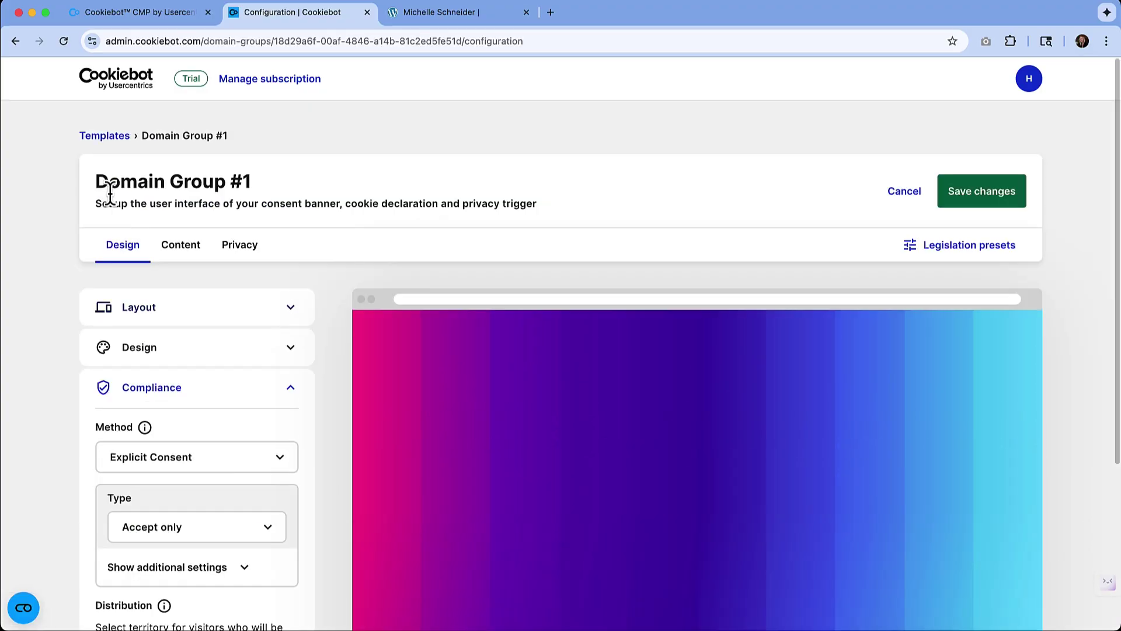
Scroll through the Content tab's heading, body text and button label fields and back up
{"action": "left_click", "coordinate": [186, 260]}
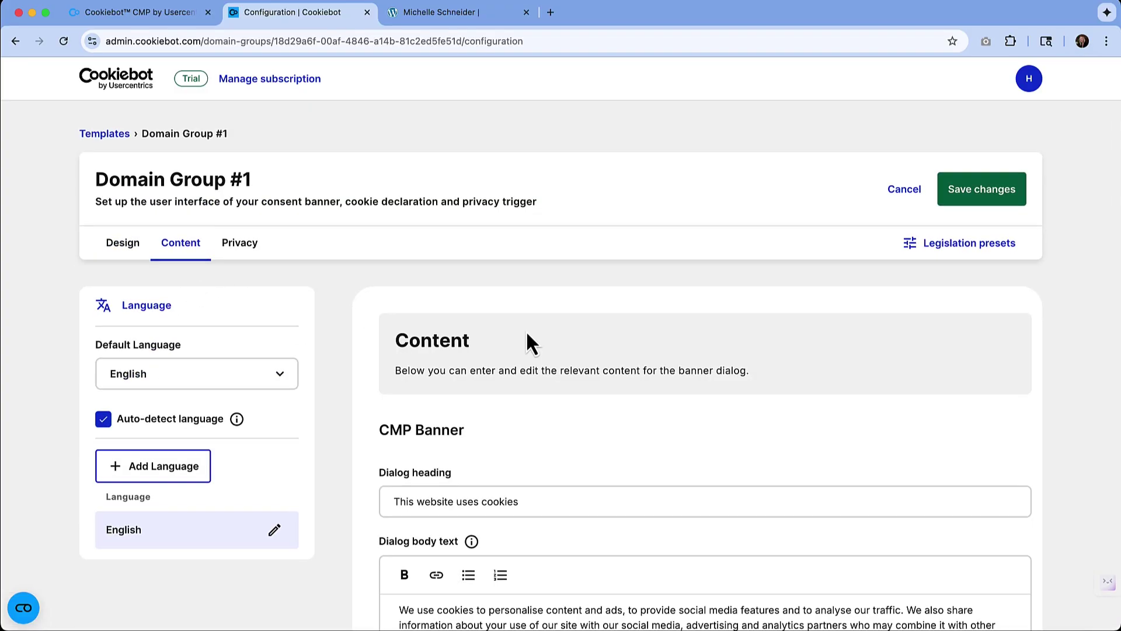
{"action": "scroll", "coordinate": [527, 335], "scroll_direction": "down", "scroll_amount": 2}
{"action": "scroll", "coordinate": [527, 331], "scroll_direction": "down", "scroll_amount": 3}
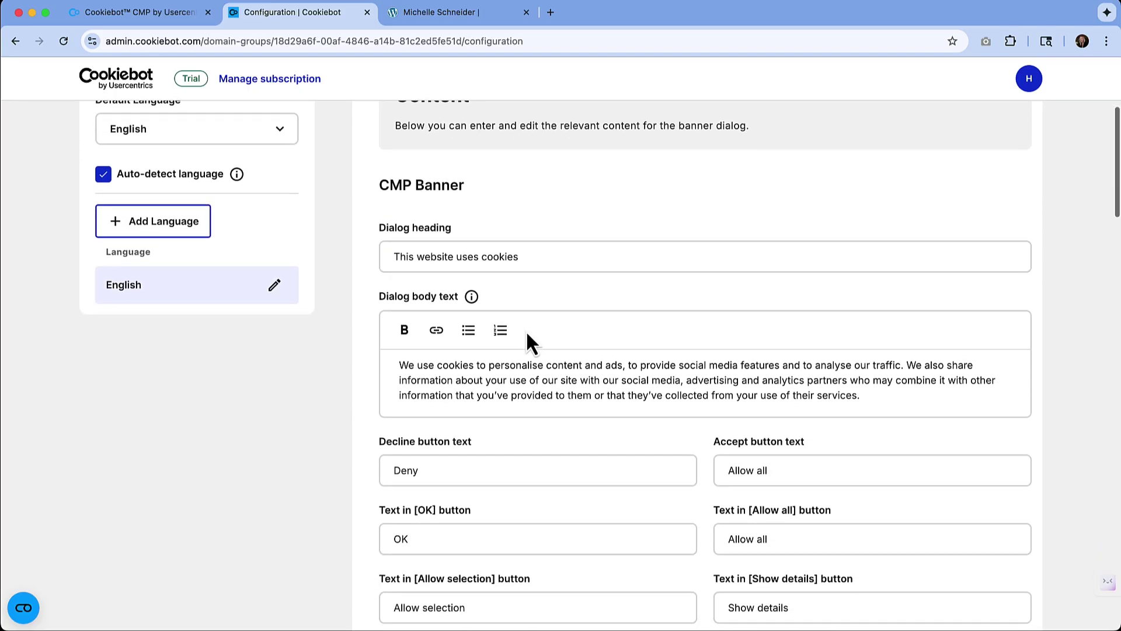
{"action": "scroll", "coordinate": [525, 331], "scroll_direction": "down", "scroll_amount": 2}
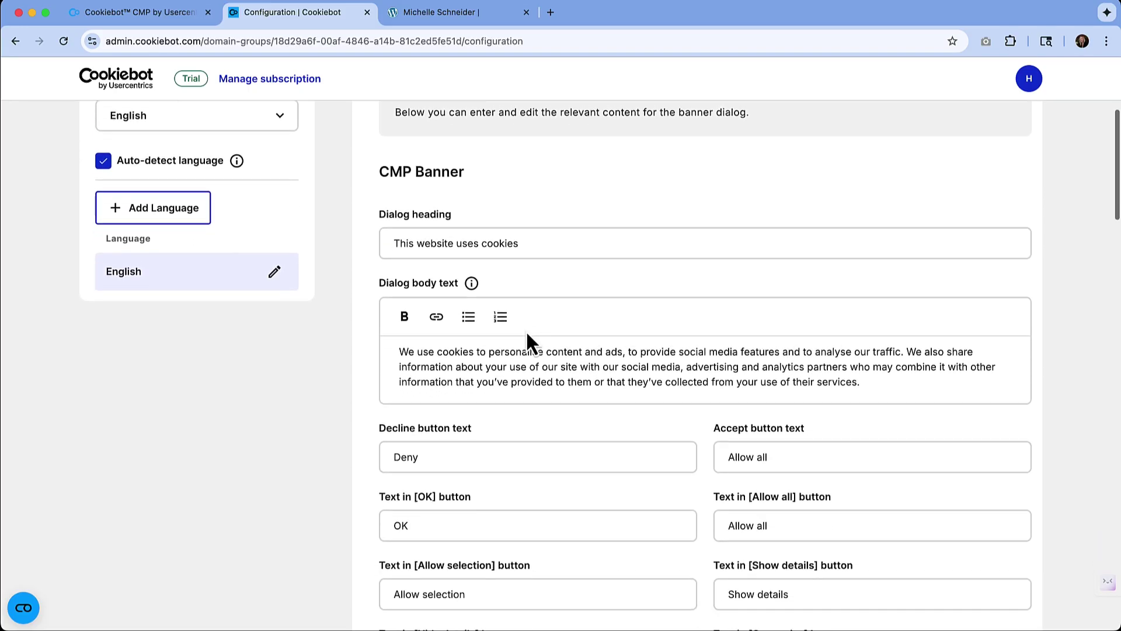
{"action": "scroll", "coordinate": [526, 331], "scroll_direction": "down", "scroll_amount": 6}
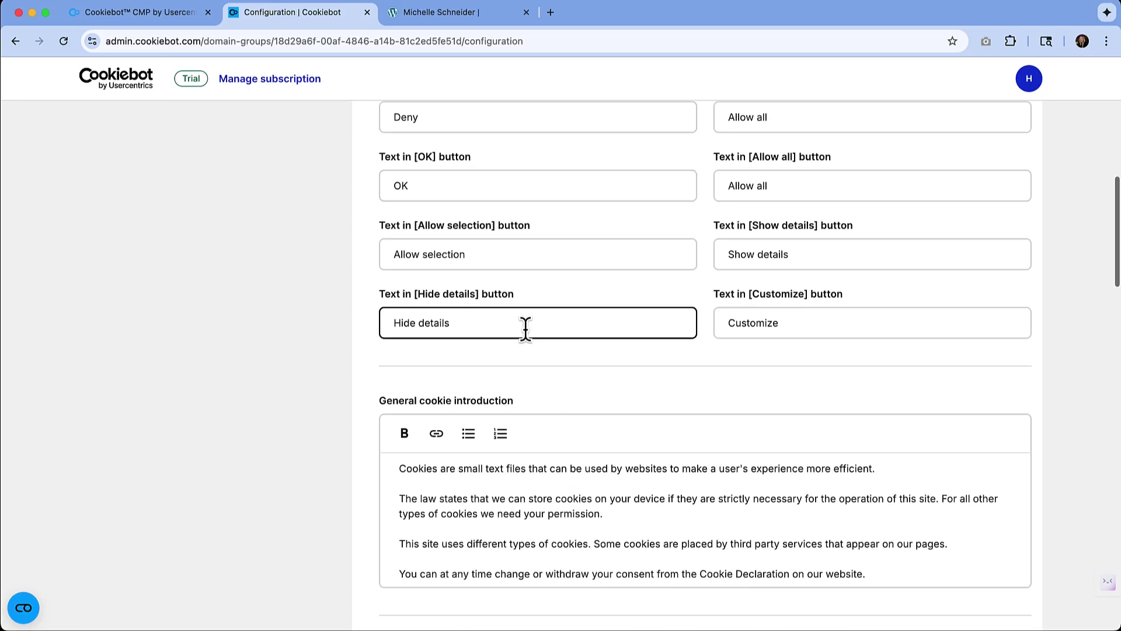
{"action": "scroll", "coordinate": [525, 330], "scroll_direction": "down", "scroll_amount": 5}
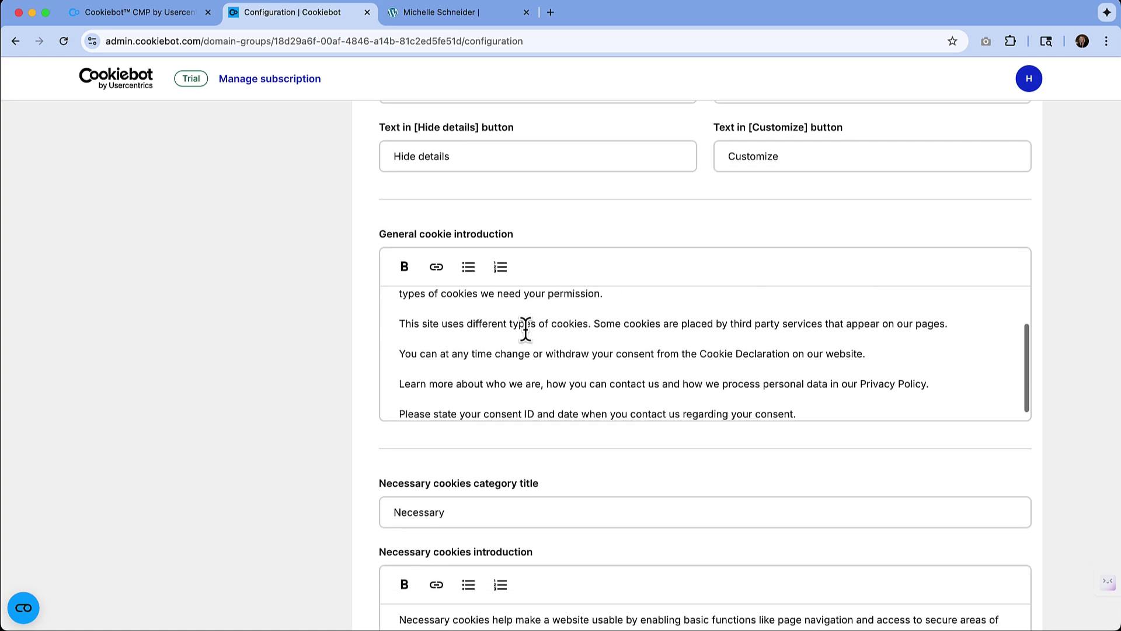
{"action": "scroll", "coordinate": [525, 330], "scroll_direction": "down", "scroll_amount": 5}
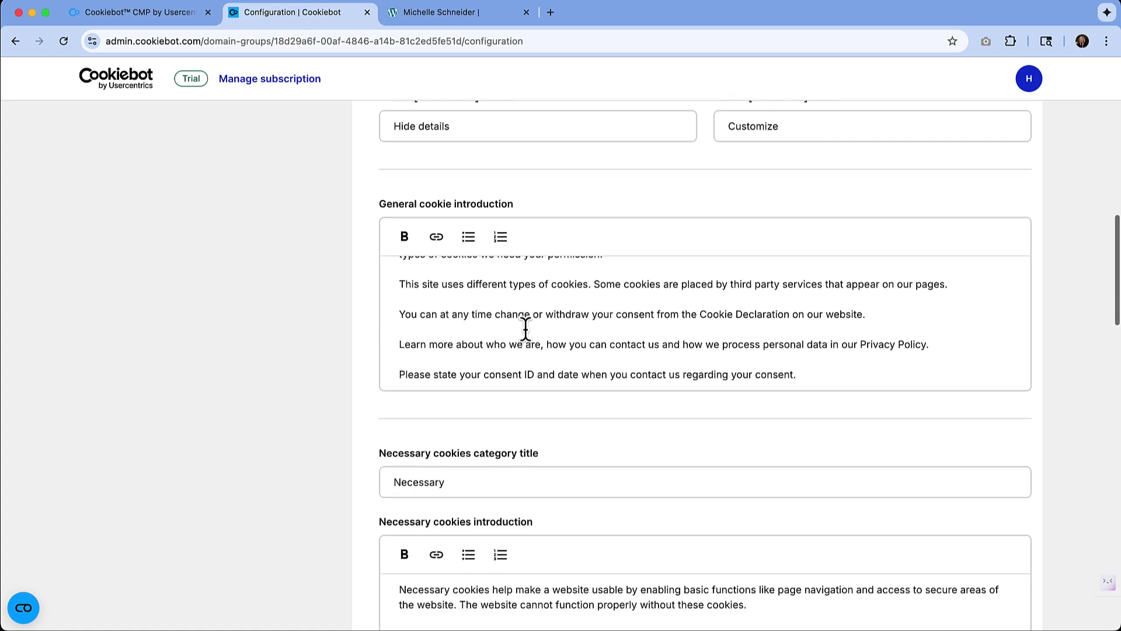
{"action": "scroll", "coordinate": [526, 331], "scroll_direction": "down", "scroll_amount": 20}
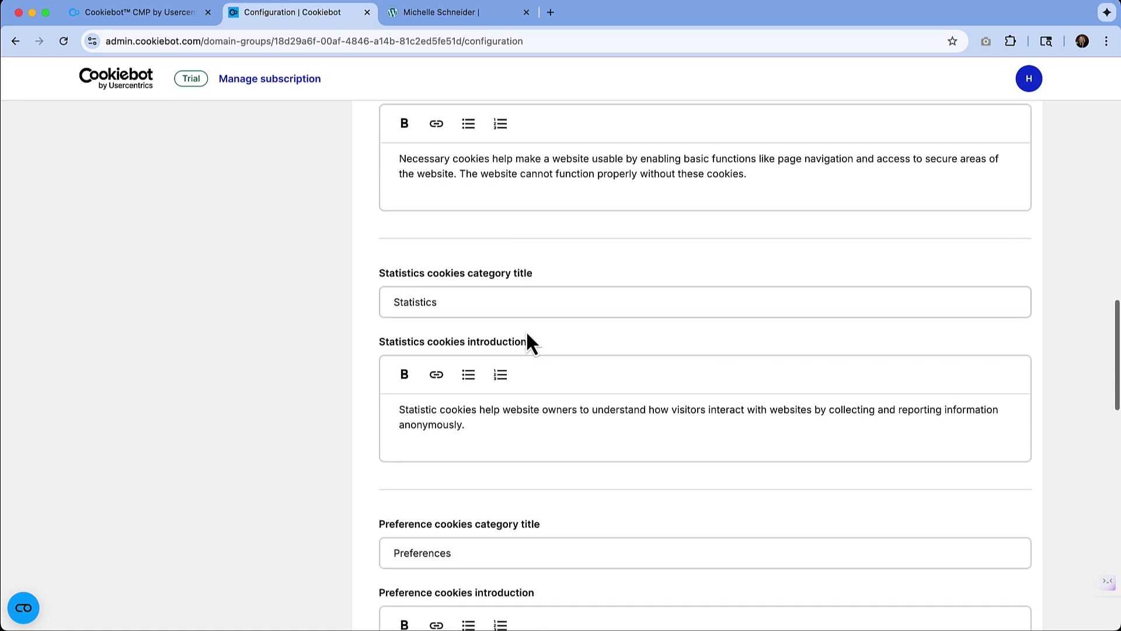
{"action": "scroll", "coordinate": [526, 330], "scroll_direction": "down", "scroll_amount": 4}
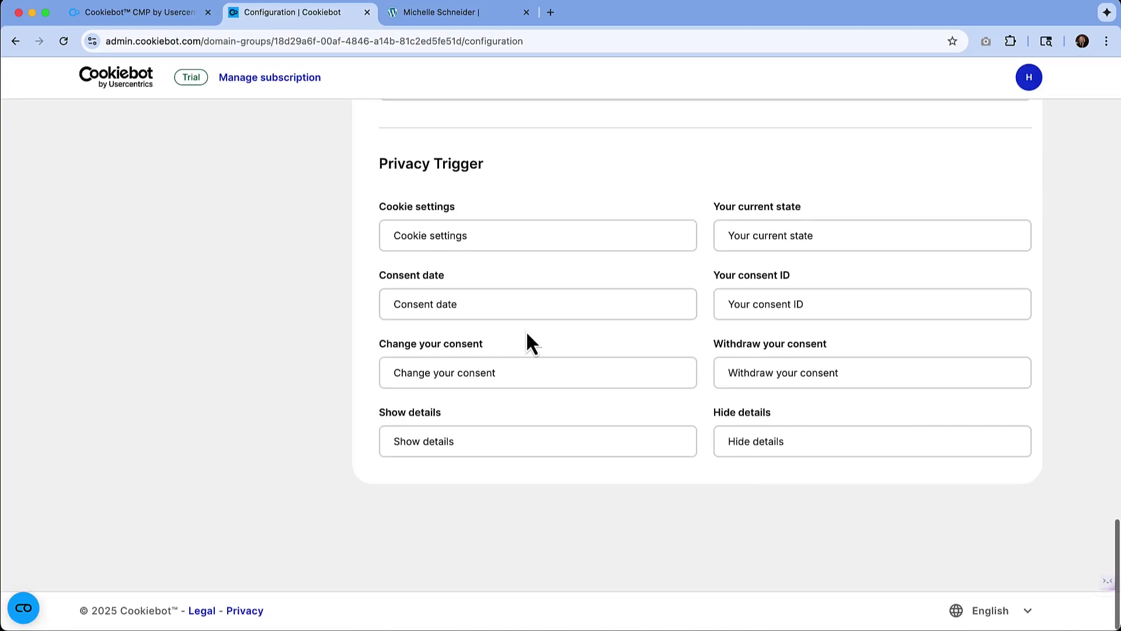
{"action": "scroll", "coordinate": [643, 292], "scroll_direction": "up", "scroll_amount": 1}
{"action": "scroll", "coordinate": [639, 315], "scroll_direction": "up", "scroll_amount": 20}
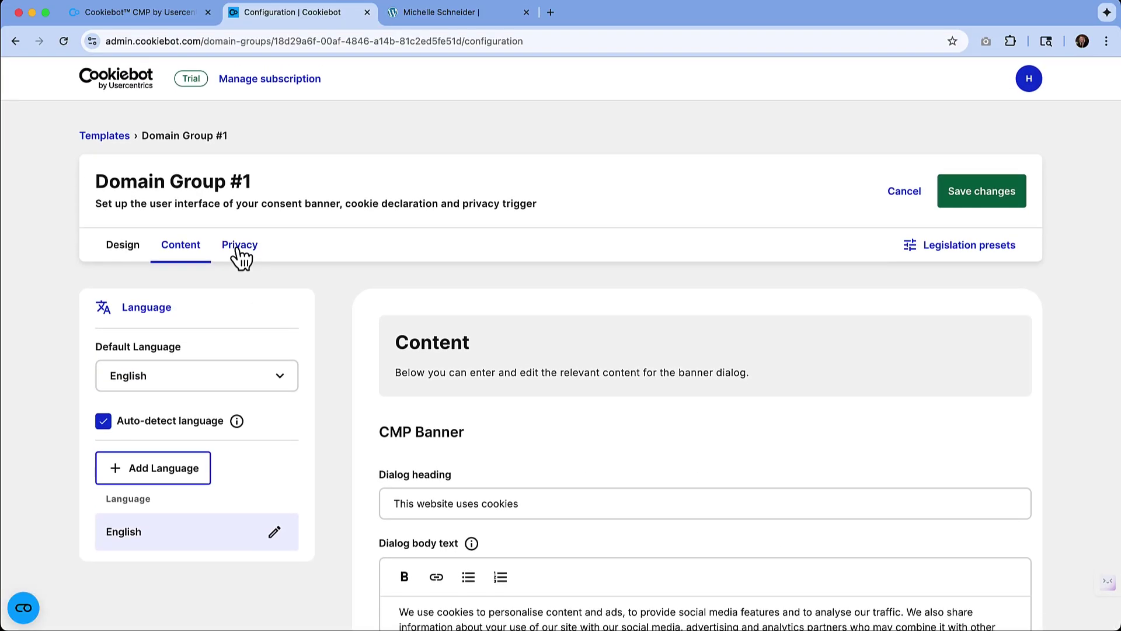
{"action": "left_click", "coordinate": [239, 247]}
Set the privacy trigger icon colour to custom hex #E60FBF
{"action": "scroll", "coordinate": [233, 280], "scroll_direction": "down", "scroll_amount": 2}
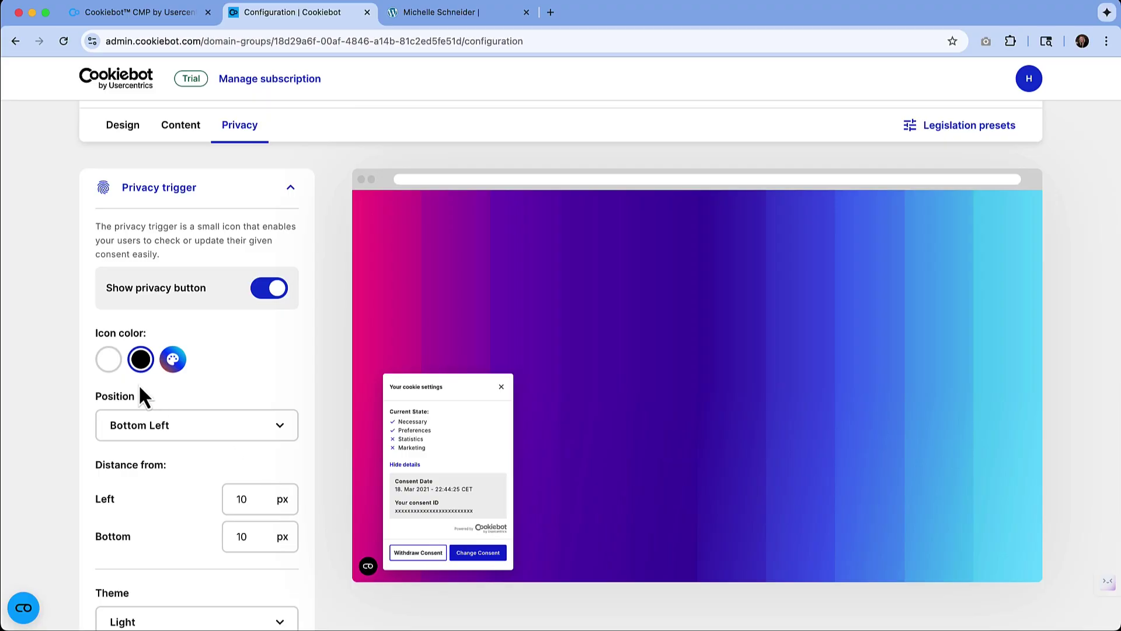
{"action": "left_click", "coordinate": [109, 360]}
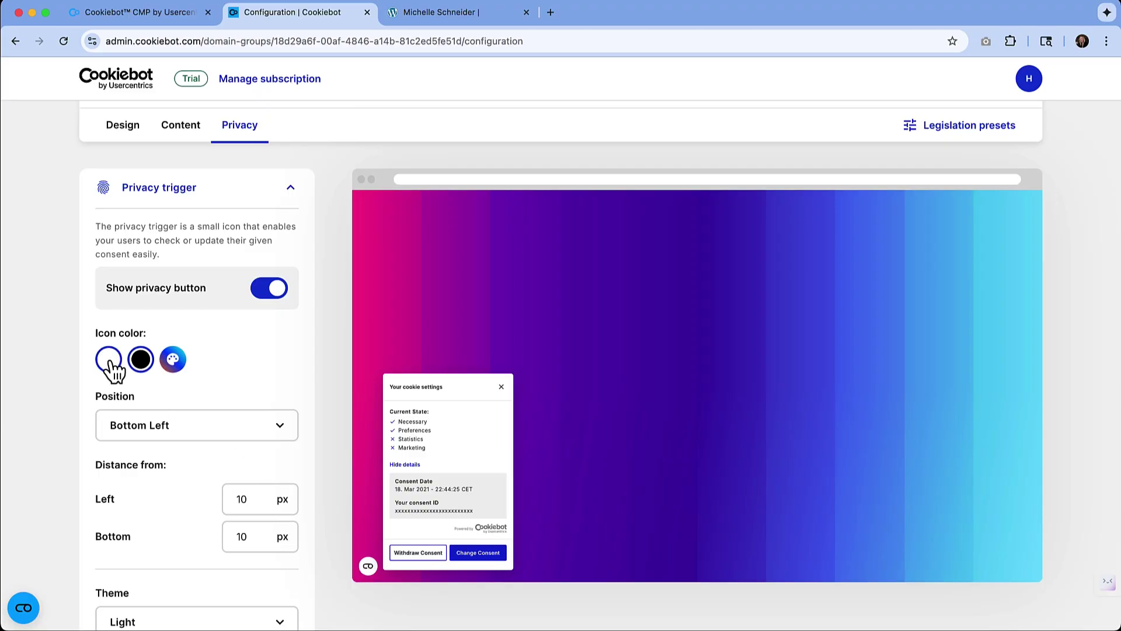
{"action": "left_click", "coordinate": [173, 361]}
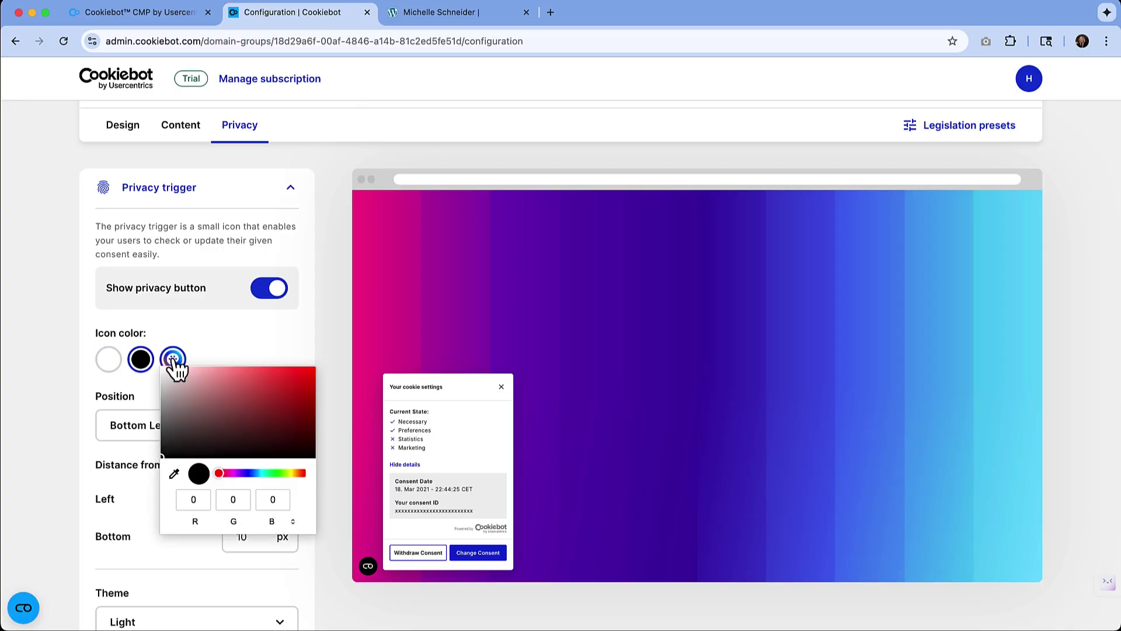
{"action": "left_click", "coordinate": [265, 523]}
{"action": "left_click", "coordinate": [265, 524]}
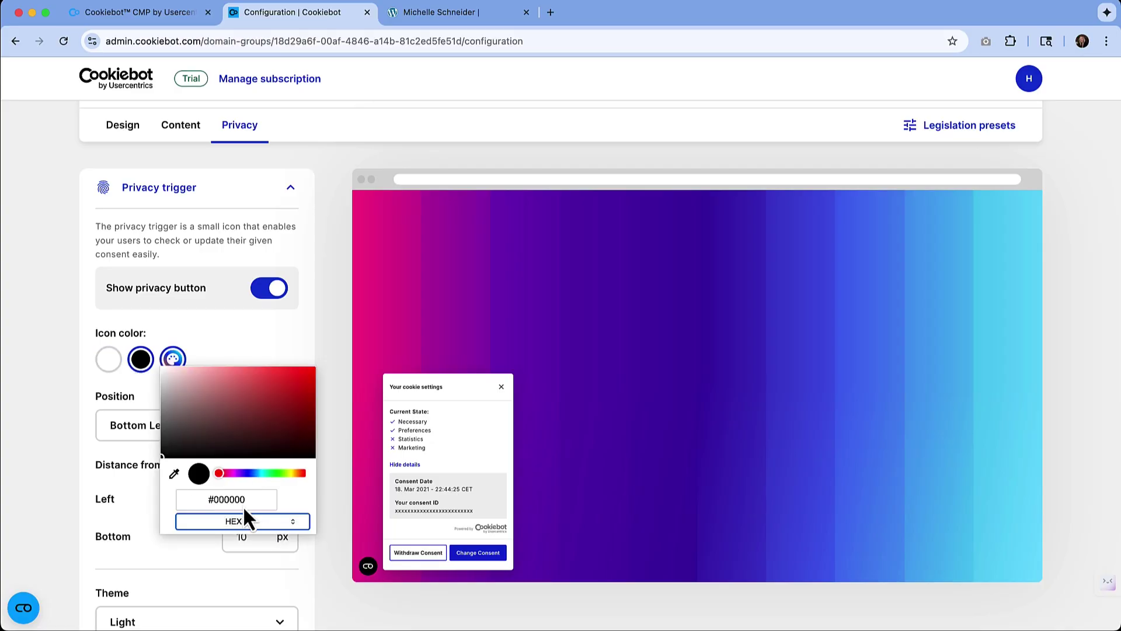
{"action": "left_click", "coordinate": [243, 504]}
{"action": "type", "text": "#E60FBF"}
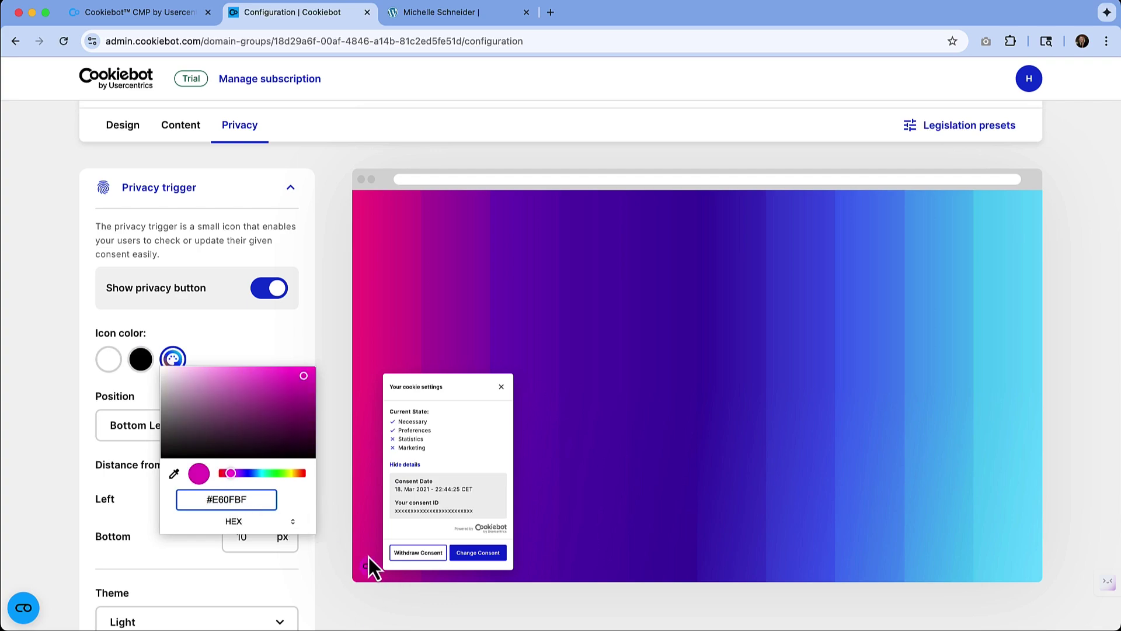
{"action": "left_click", "coordinate": [143, 551]}
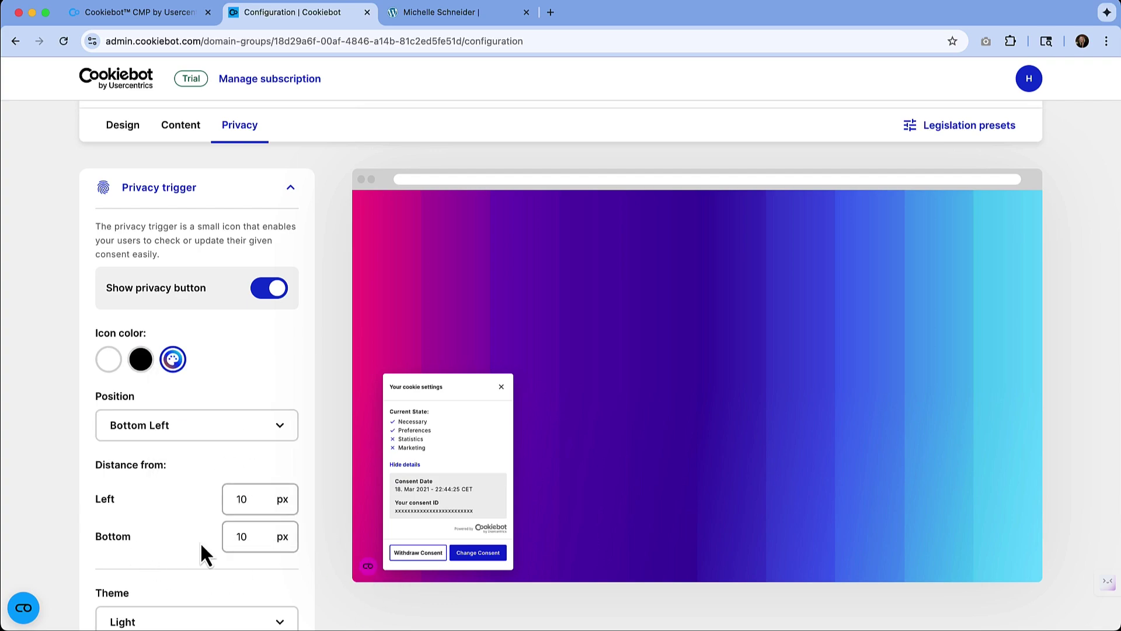
{"action": "left_click", "coordinate": [227, 534]}
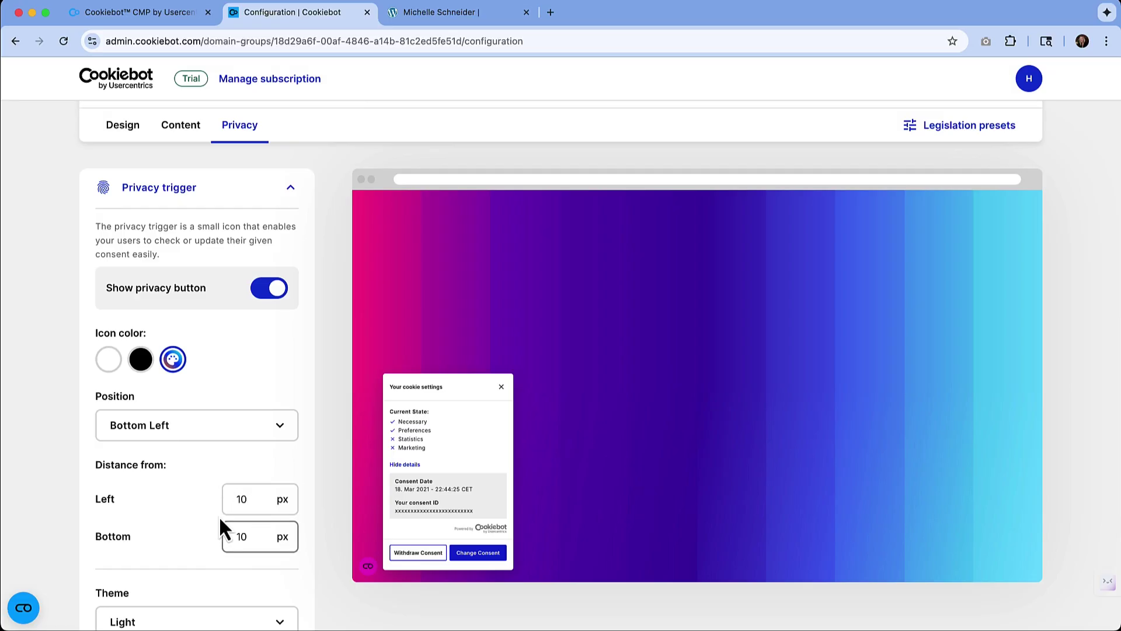
{"action": "left_click", "coordinate": [250, 498]}
{"action": "left_click", "coordinate": [250, 538]}
{"action": "scroll", "coordinate": [251, 543], "scroll_direction": "down", "scroll_amount": 3}
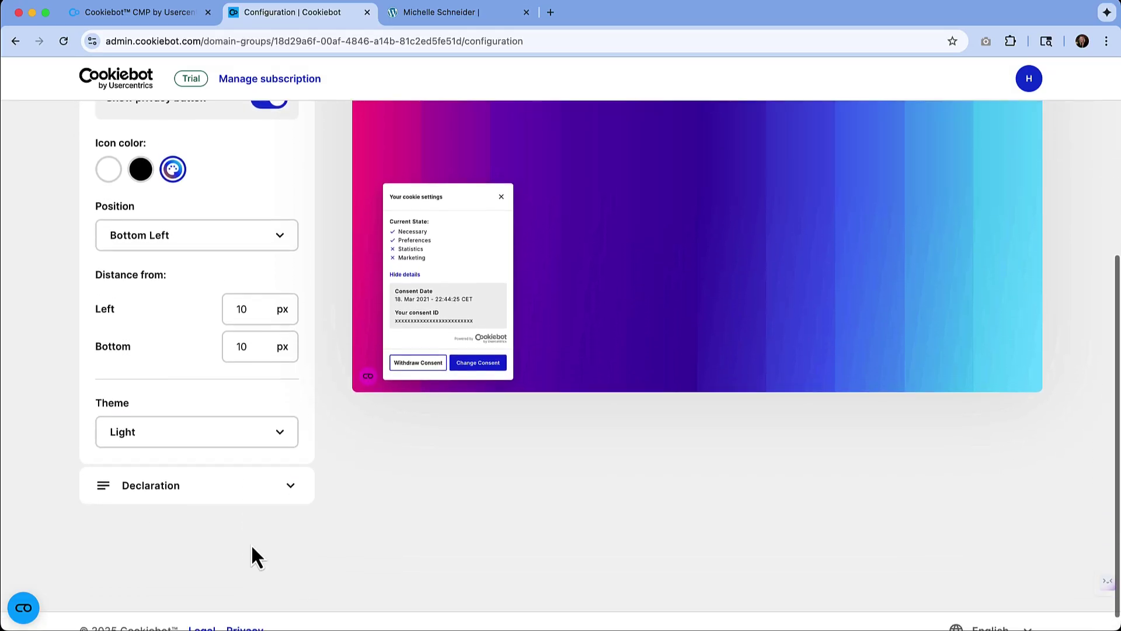
{"action": "scroll", "coordinate": [252, 547], "scroll_direction": "down", "scroll_amount": 1}
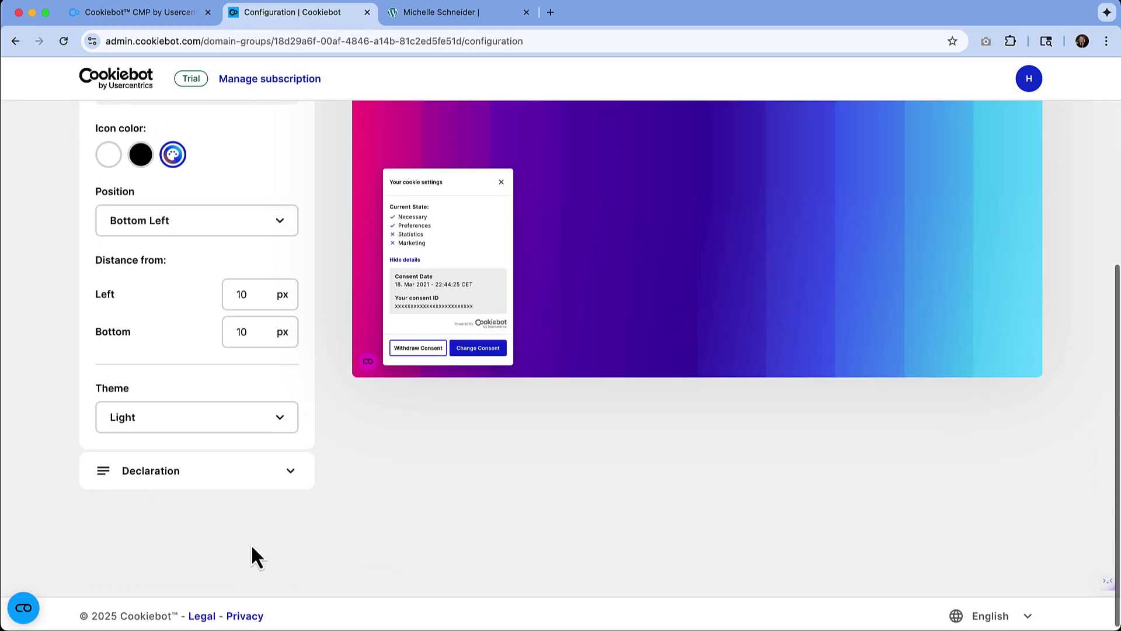
Switch the banner theme to Dark, keep the Default declaration template, and save the configuration
{"action": "left_click", "coordinate": [265, 423]}
{"action": "left_click", "coordinate": [137, 491]}
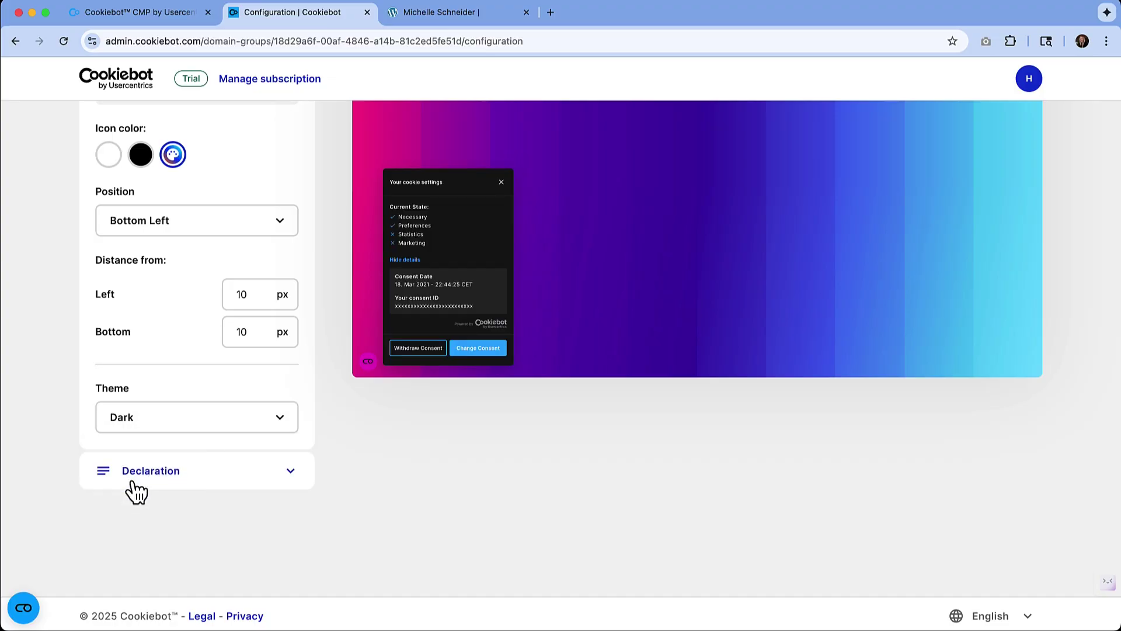
{"action": "left_click", "coordinate": [205, 472]}
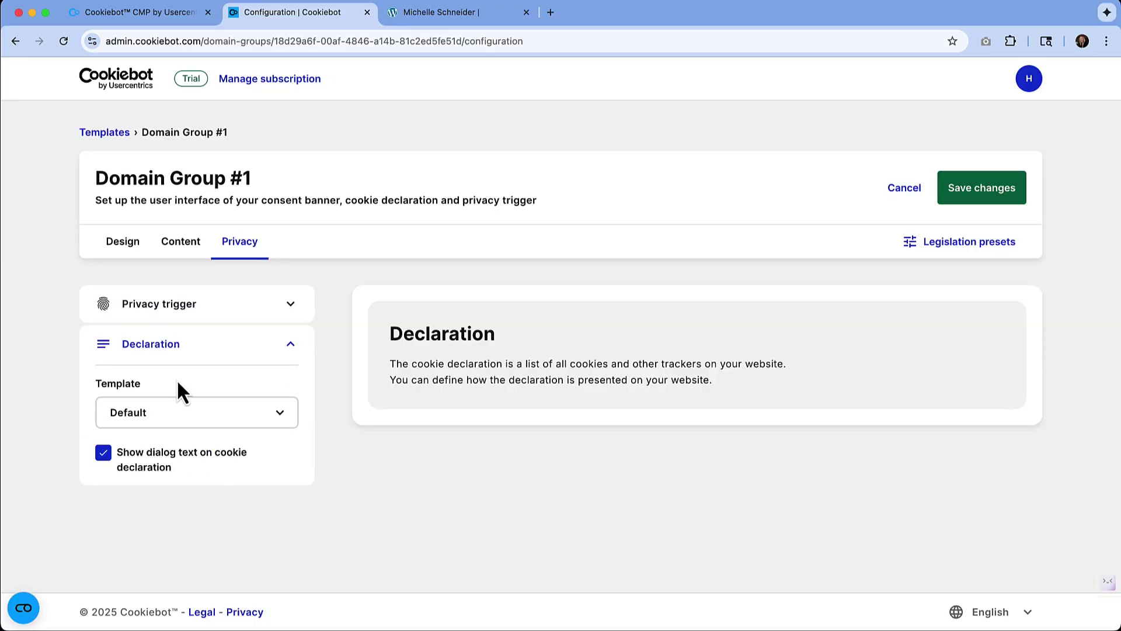
{"action": "left_click", "coordinate": [200, 403]}
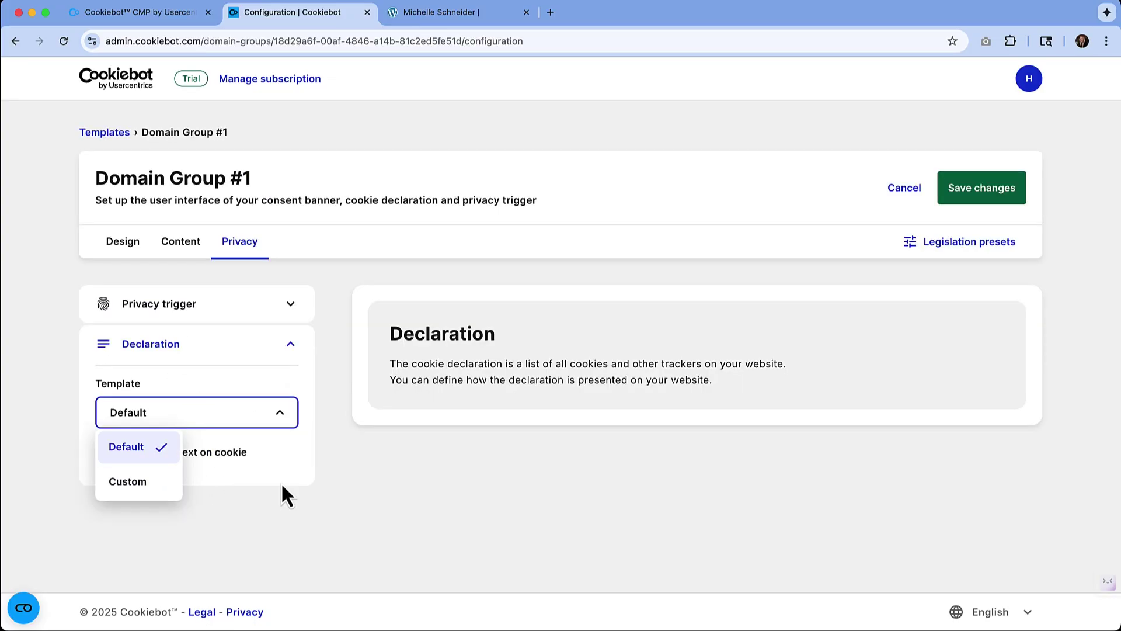
{"action": "left_click", "coordinate": [332, 497]}
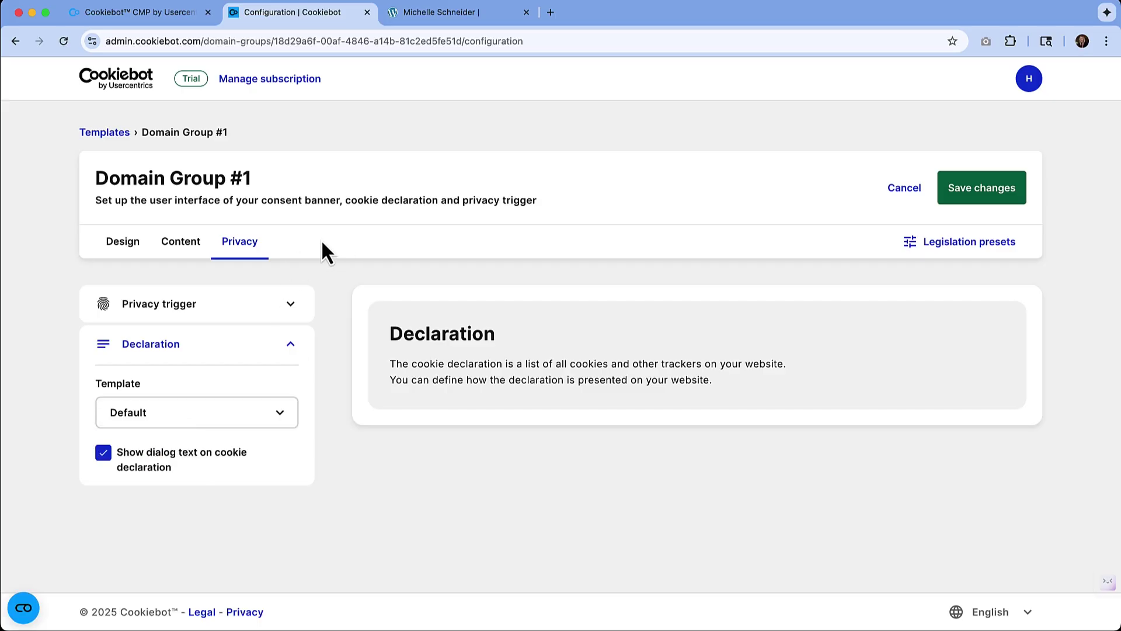
{"action": "left_click", "coordinate": [192, 245]}
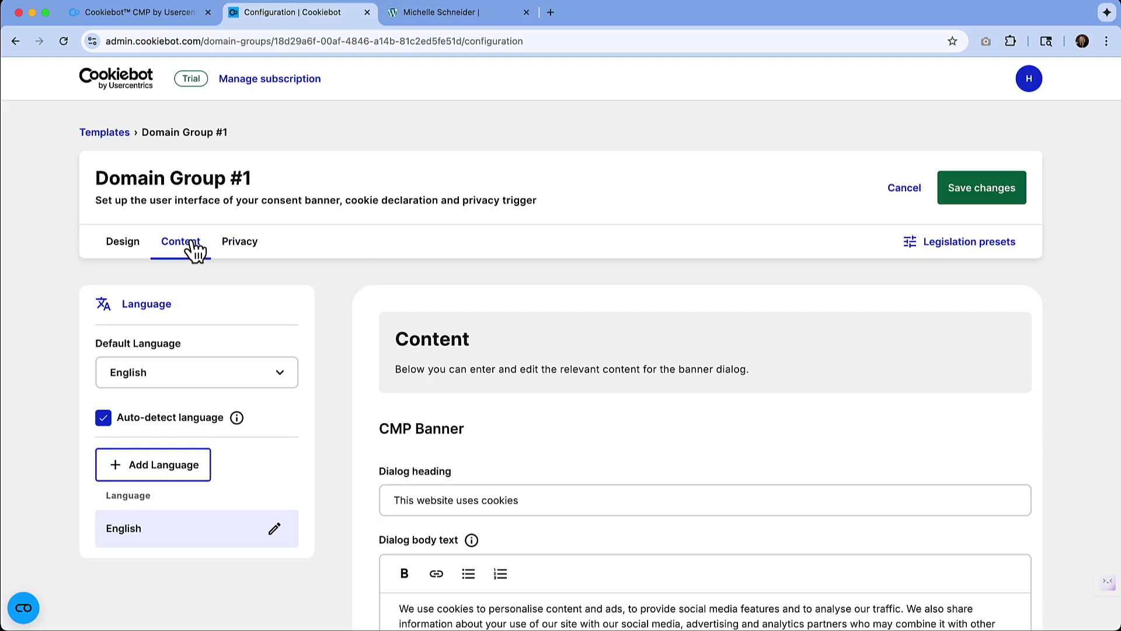
{"action": "left_click", "coordinate": [268, 247]}
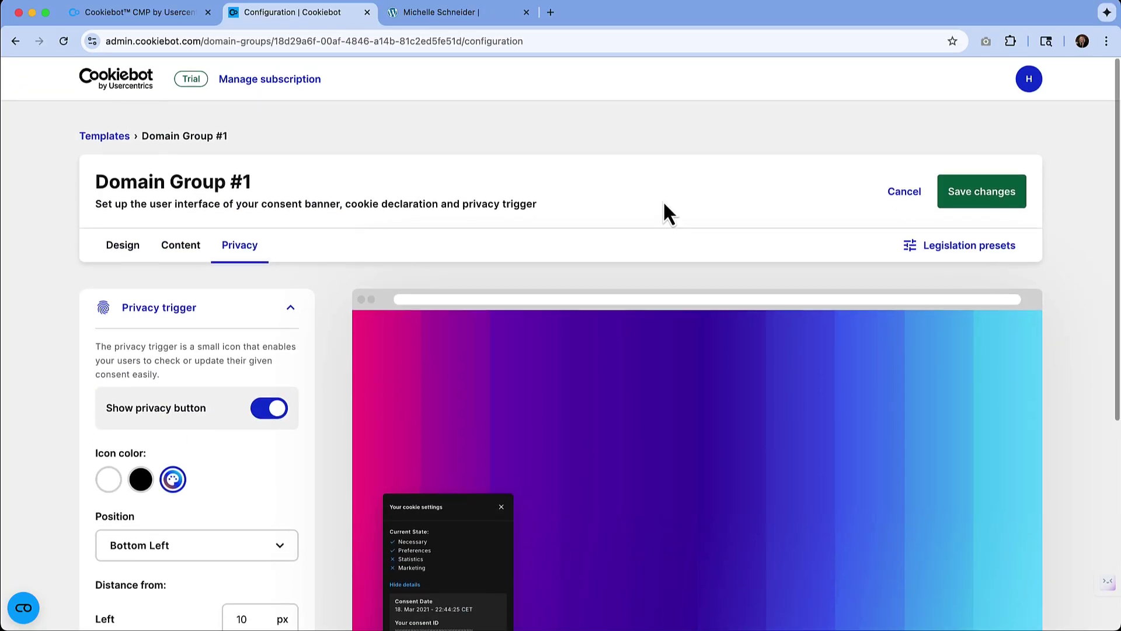
{"action": "left_click", "coordinate": [1008, 206]}
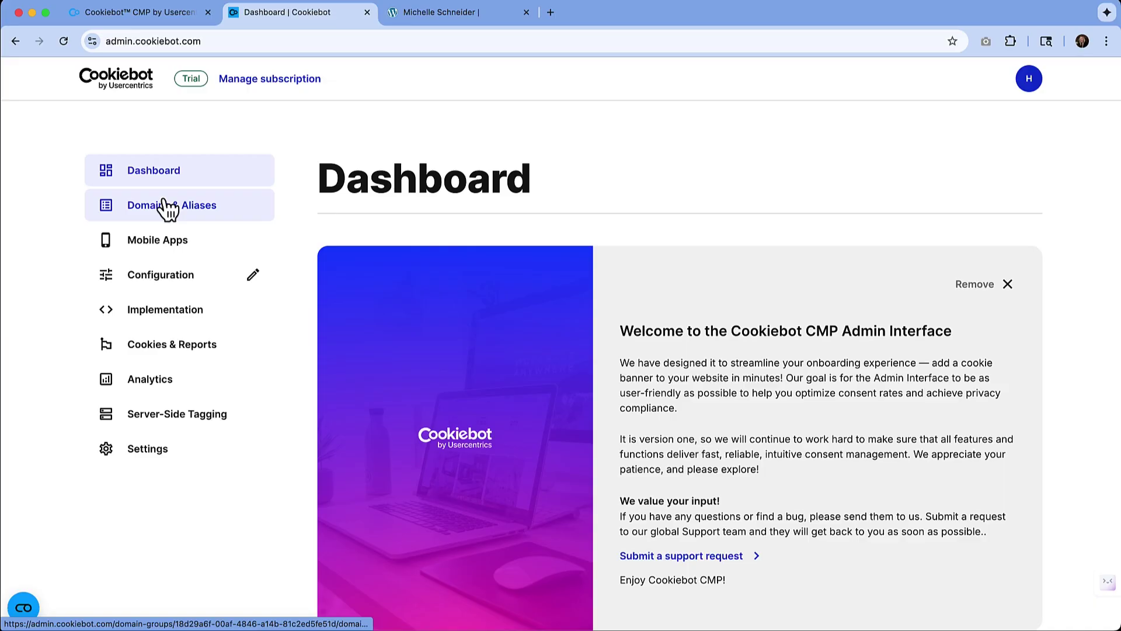
Open Cookiebot's Implementation page and scroll to the WordPress banner installation guide
{"action": "left_click", "coordinate": [180, 313]}
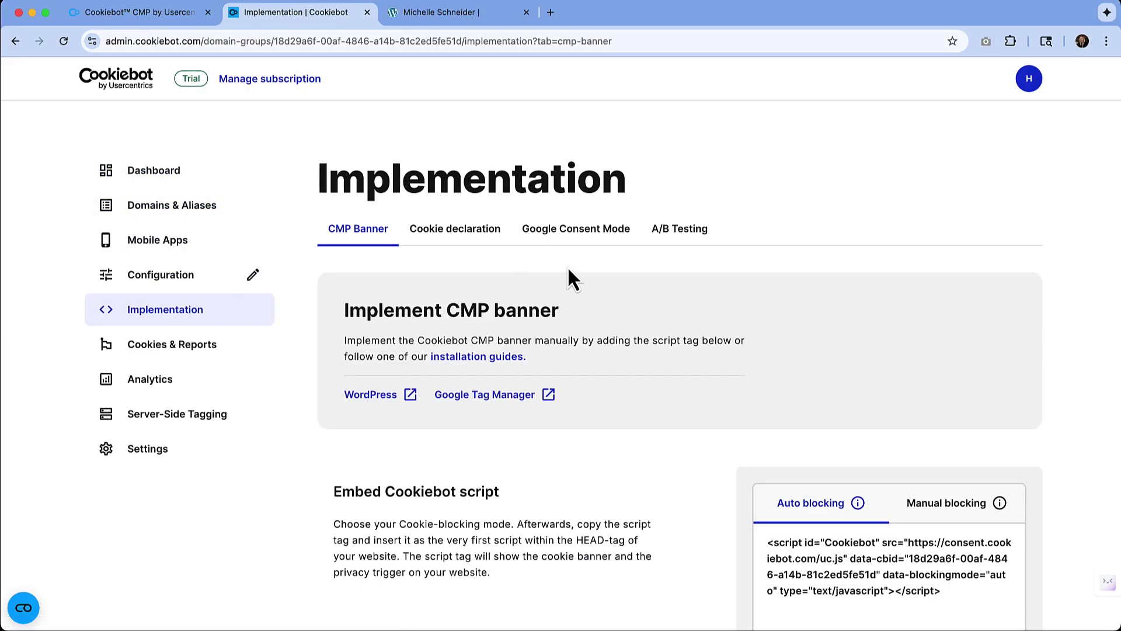
{"action": "scroll", "coordinate": [569, 270], "scroll_direction": "down", "scroll_amount": 10}
{"action": "scroll", "coordinate": [570, 270], "scroll_direction": "down", "scroll_amount": 2}
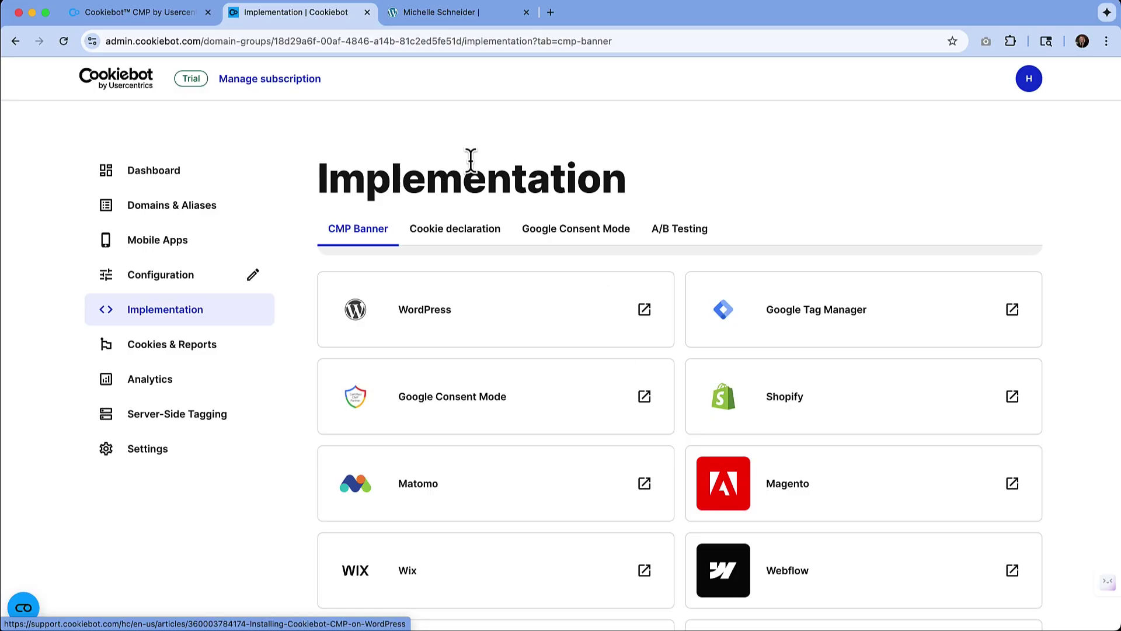
{"action": "left_click", "coordinate": [431, 14]}
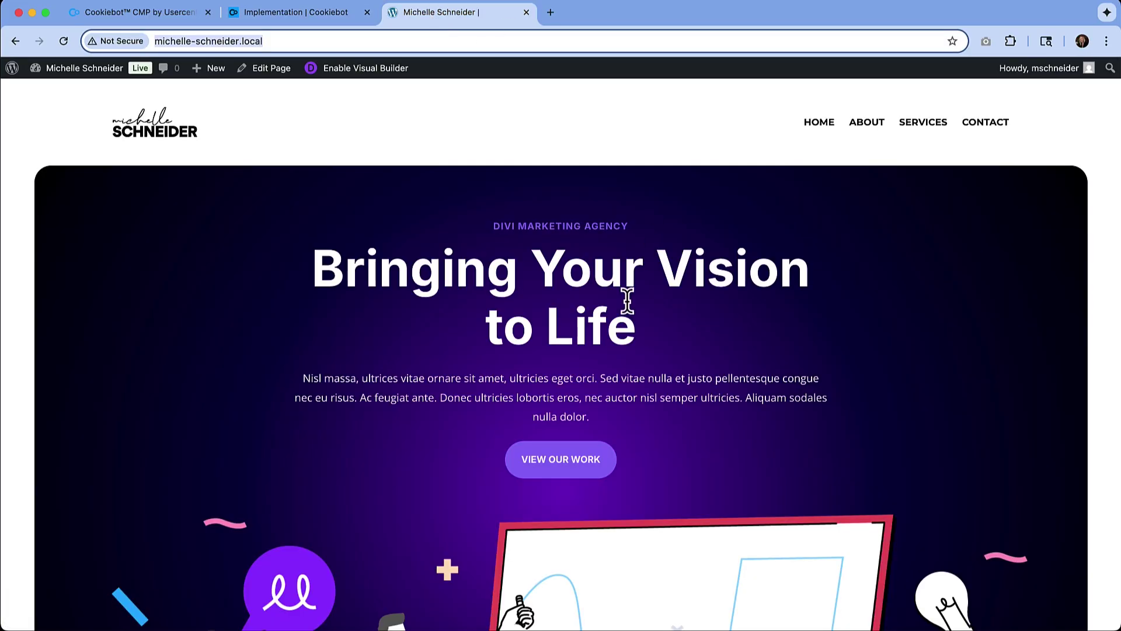
Search new plugins for 'cookiebot', then install and activate Usercentrics Cookiebot 4.6.0
{"action": "left_click", "coordinate": [86, 69]}
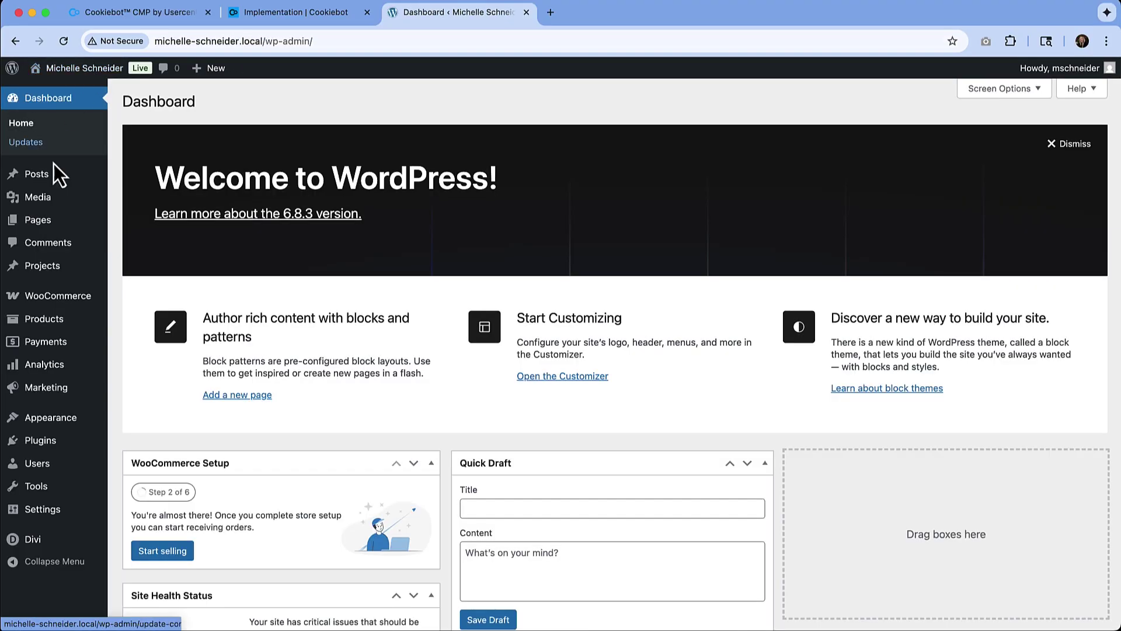
{"action": "left_click", "coordinate": [48, 445]}
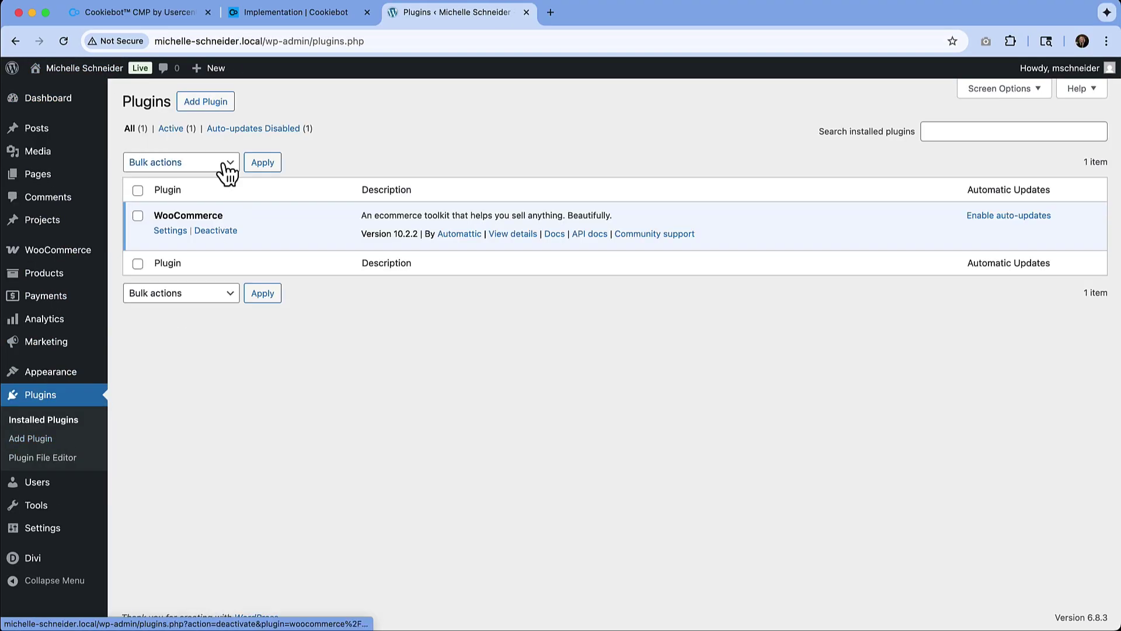
{"action": "left_click", "coordinate": [213, 107]}
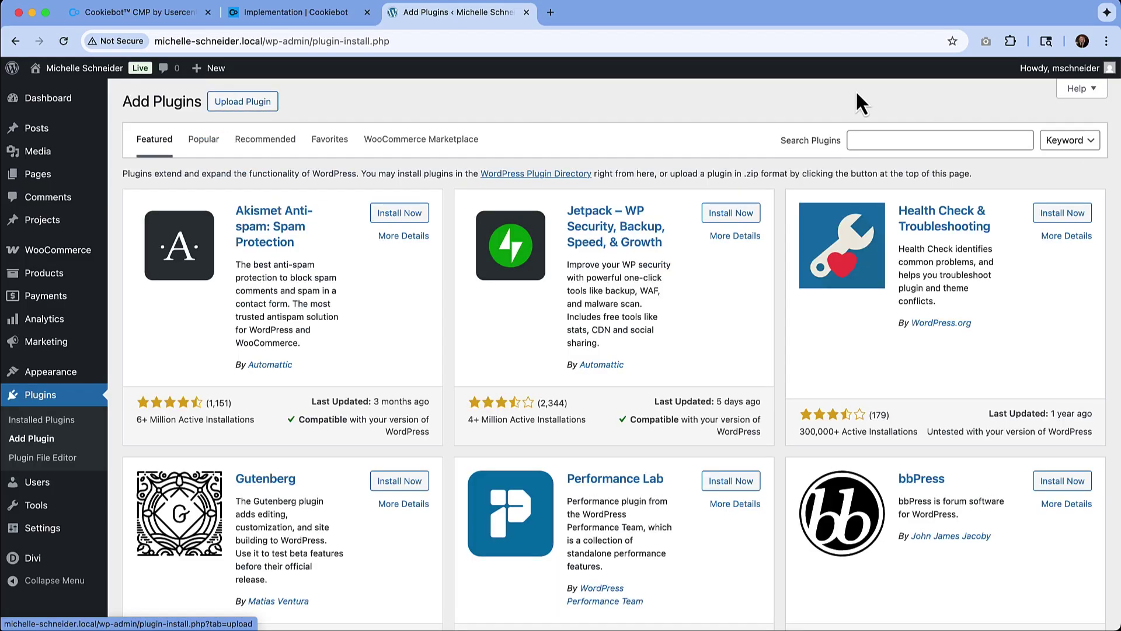
{"action": "left_click", "coordinate": [893, 139]}
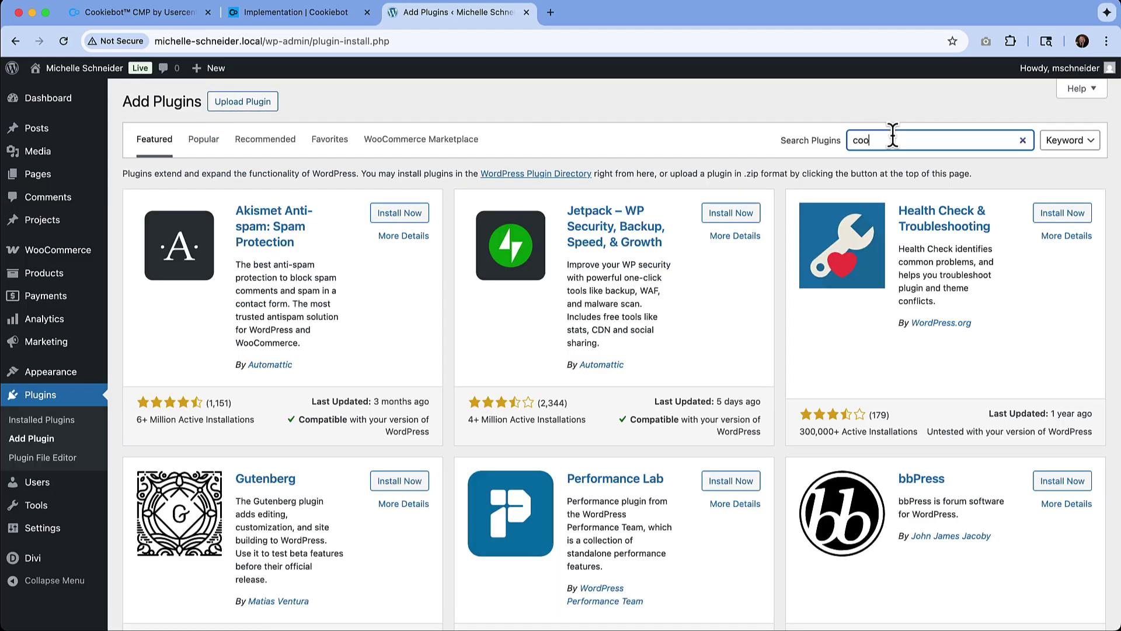
{"action": "type", "text": "cookiebot"}
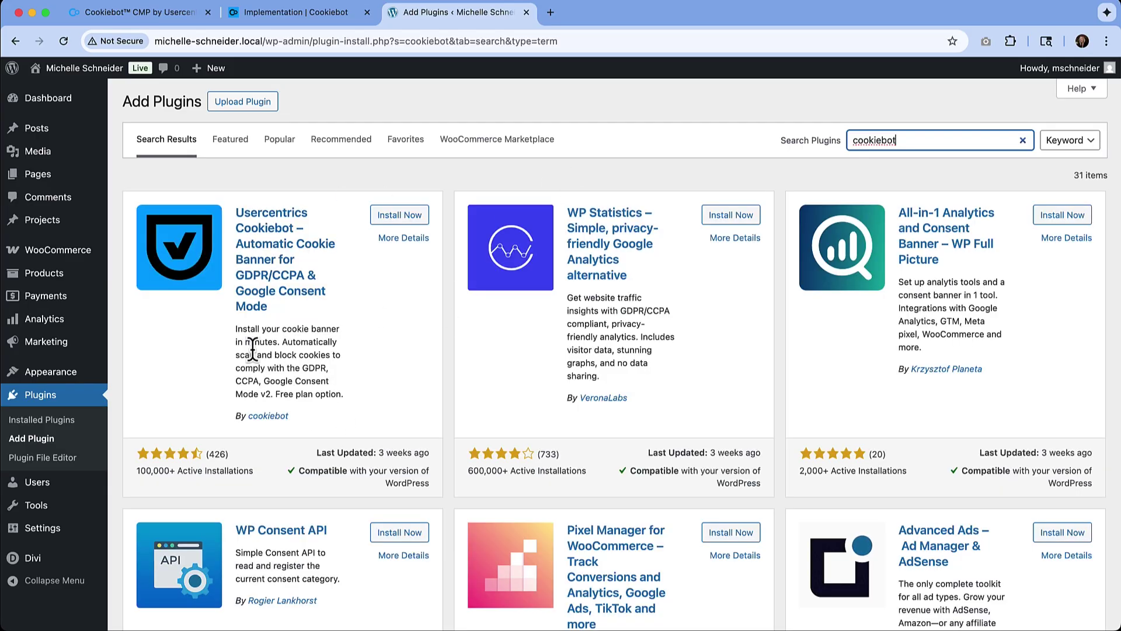
{"action": "left_click", "coordinate": [385, 217]}
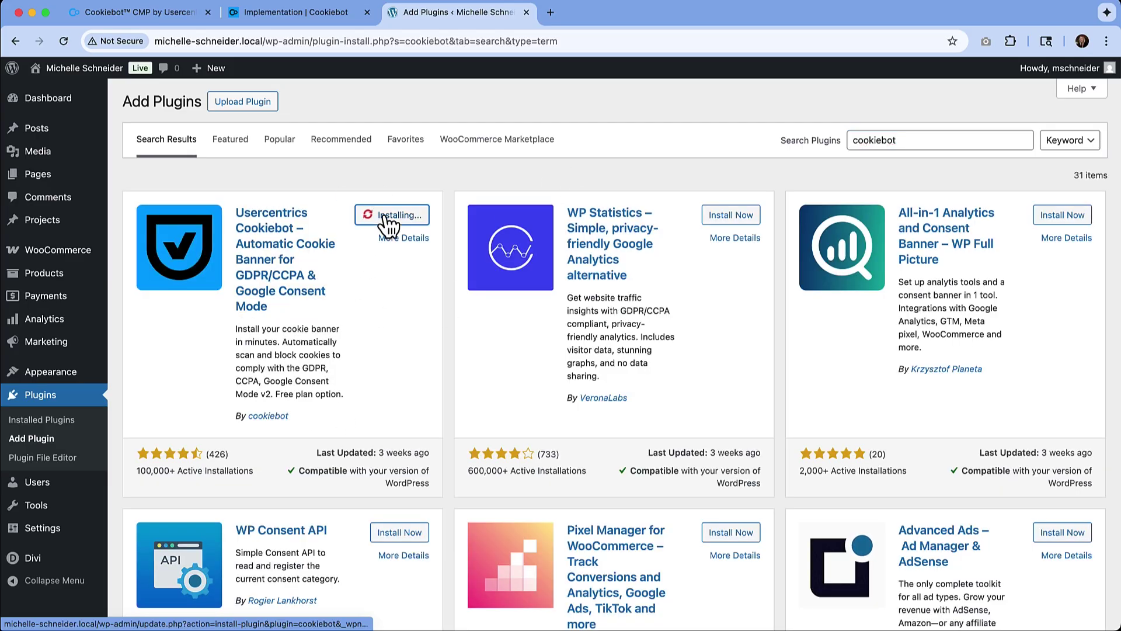
{"action": "left_click", "coordinate": [393, 216]}
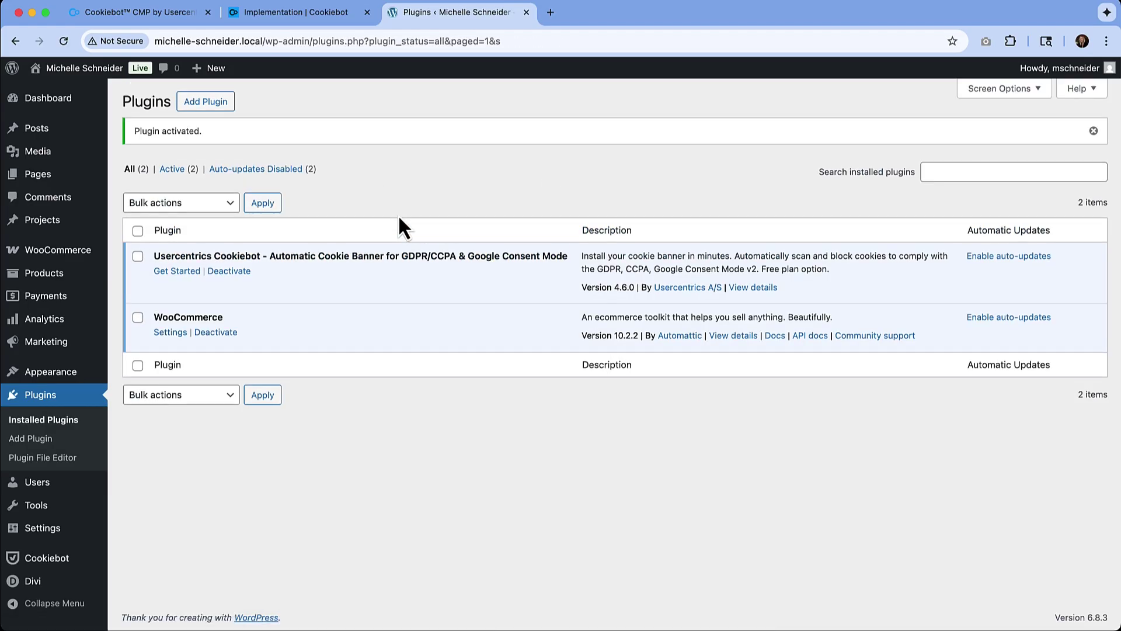
Go from the Cookiebot plugin's Get Started page to its Settings page with the empty Settings ID field
{"action": "left_click", "coordinate": [174, 272]}
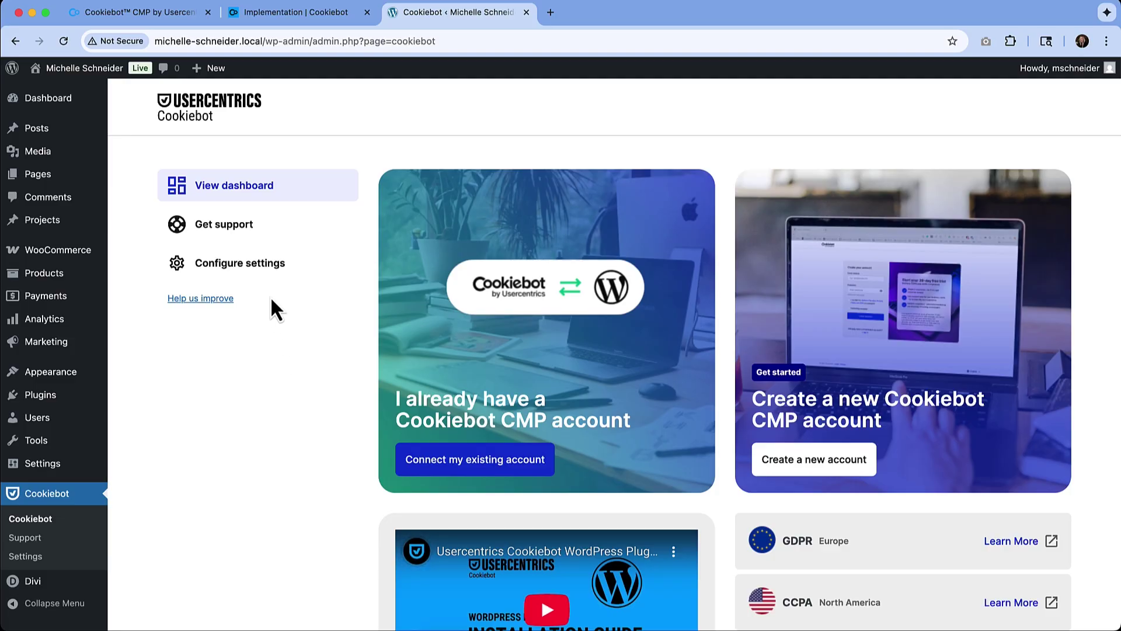
{"action": "left_click", "coordinate": [244, 268]}
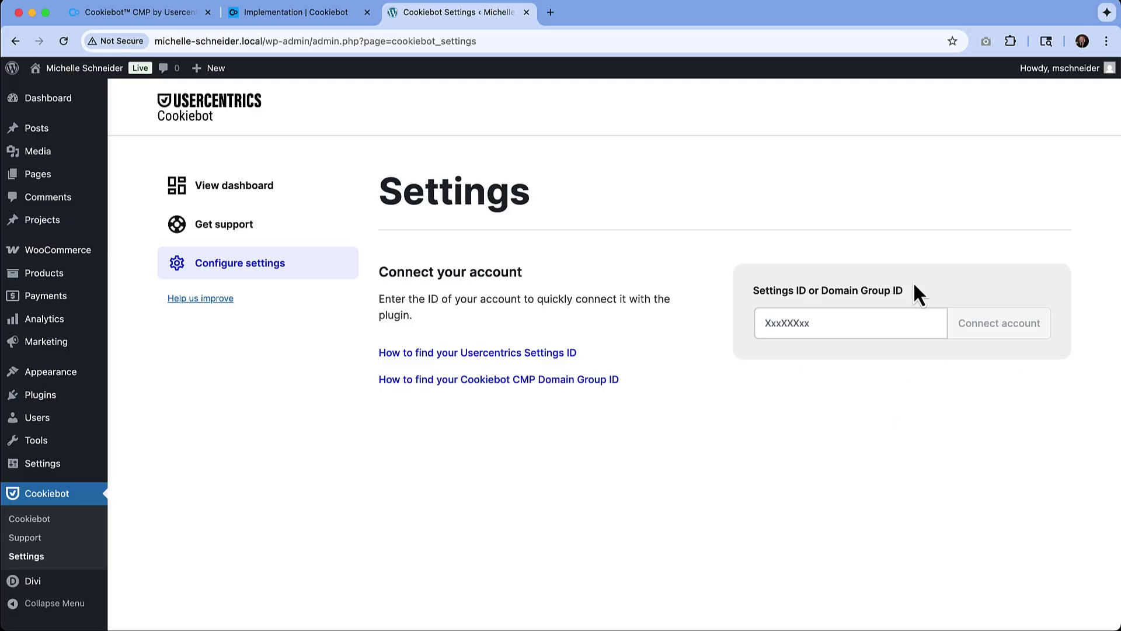
Copy the domain group ID from Cookiebot's Implementation page and return to the plugin Settings page
{"action": "left_click", "coordinate": [303, 13]}
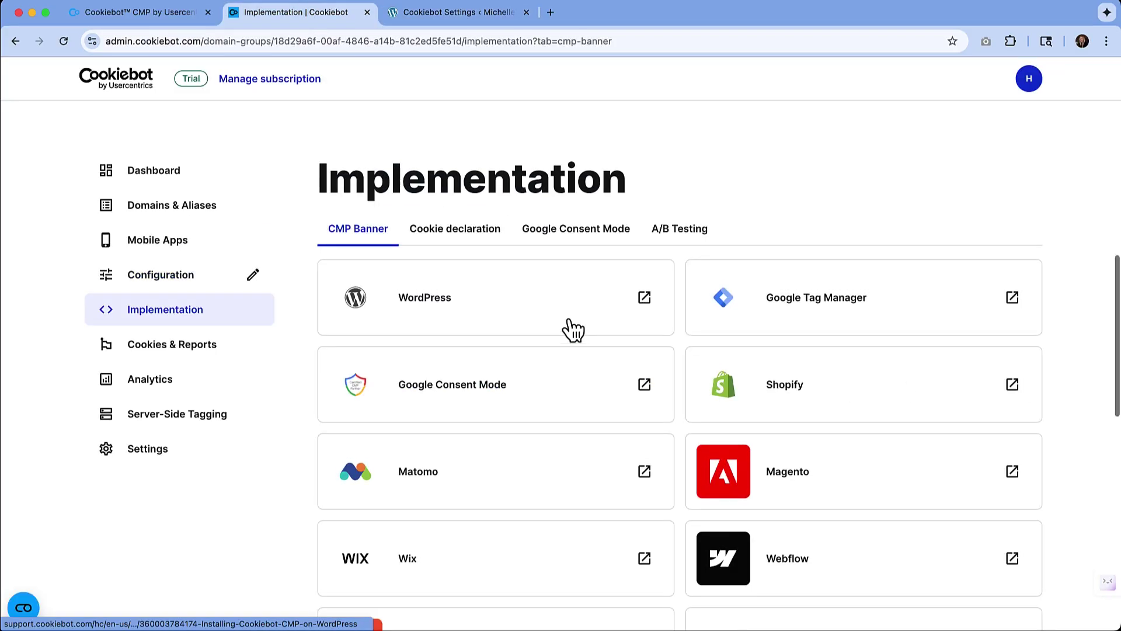
{"action": "scroll", "coordinate": [569, 319], "scroll_direction": "up", "scroll_amount": 4}
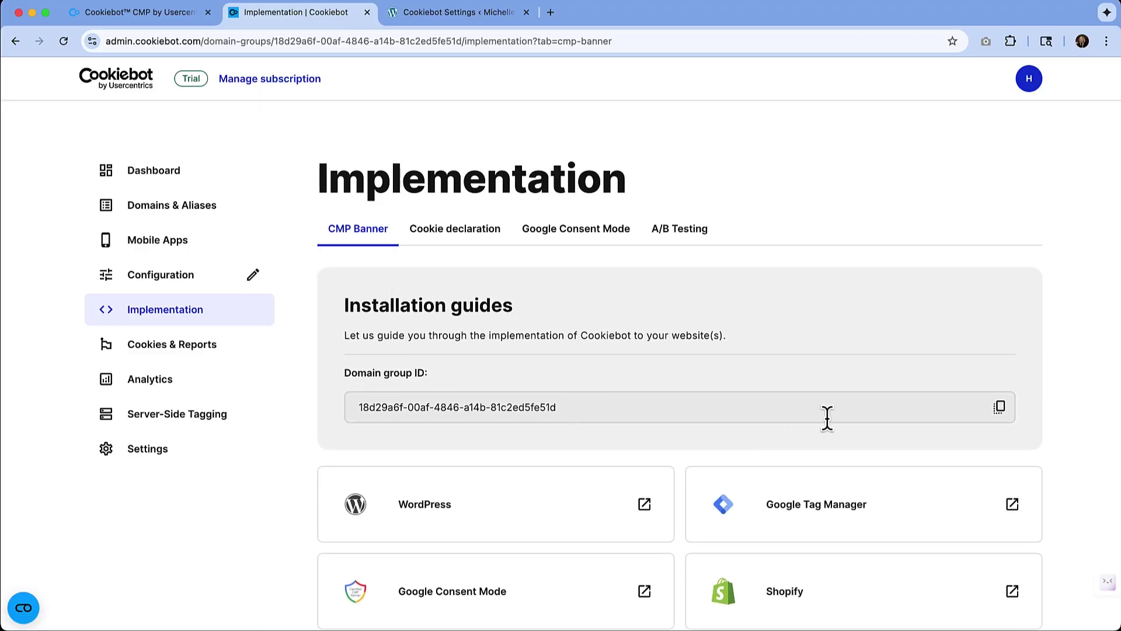
{"action": "left_click", "coordinate": [999, 407]}
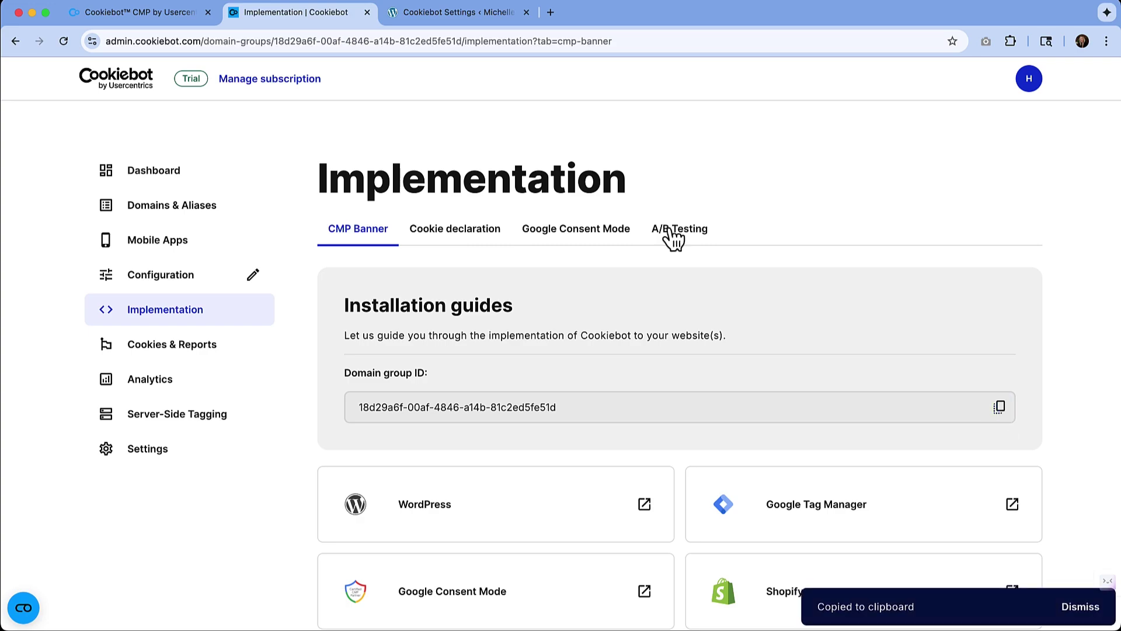
{"action": "left_click", "coordinate": [461, 14]}
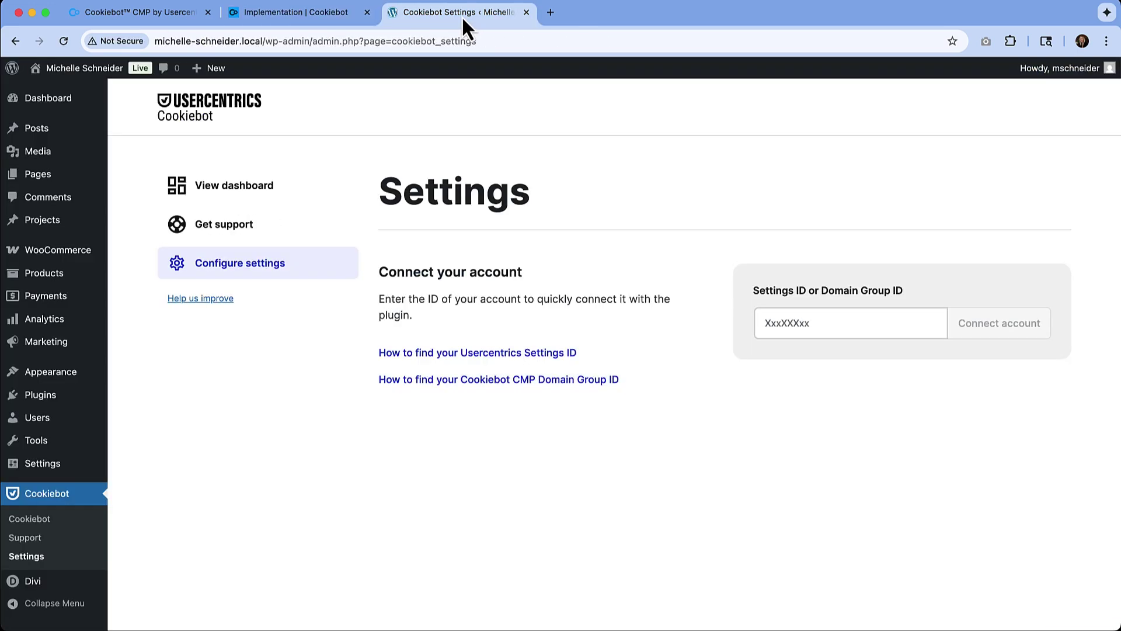
Paste the domain group ID into the Settings ID field and connect the Cookiebot account
{"action": "left_click", "coordinate": [794, 328]}
{"action": "key", "text": "super+v"}
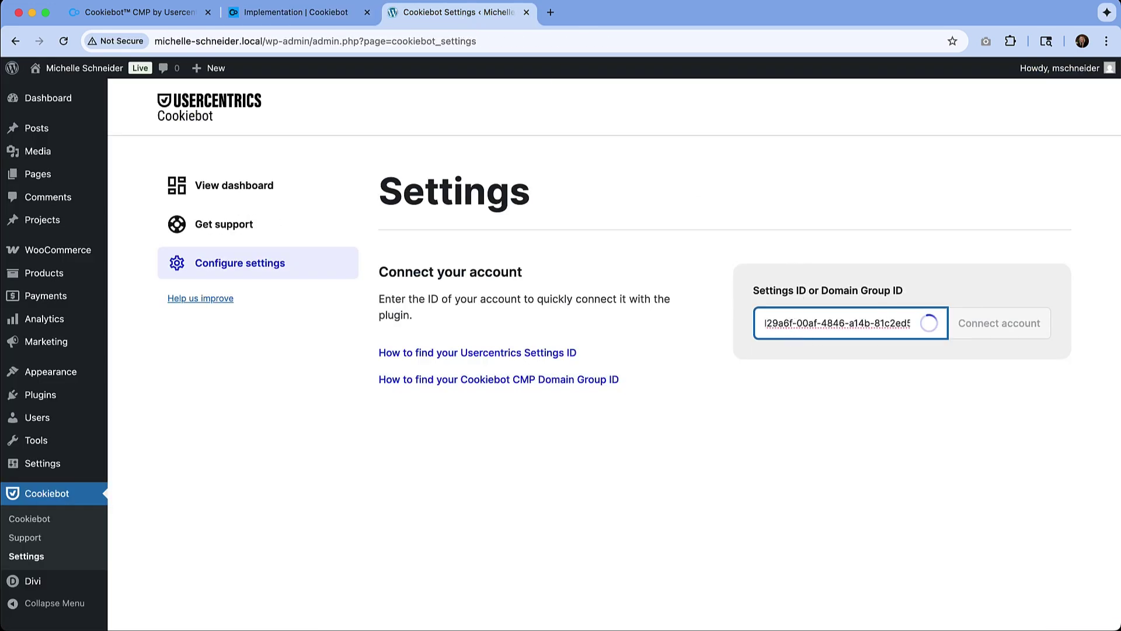
{"action": "left_click", "coordinate": [996, 328]}
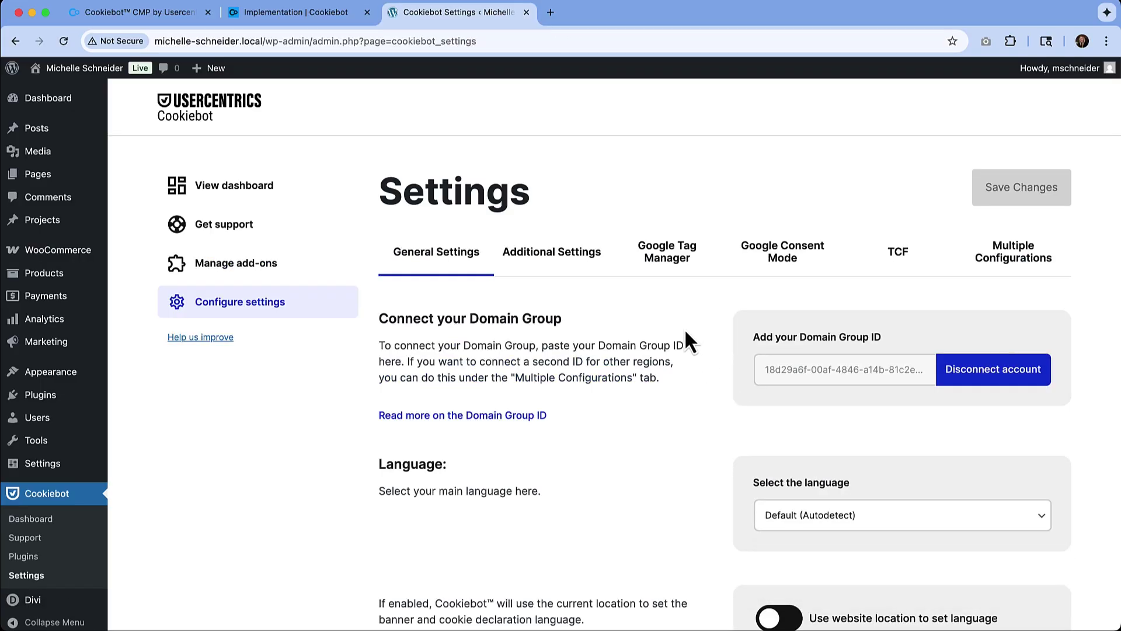
{"action": "scroll", "coordinate": [601, 299], "scroll_direction": "down", "scroll_amount": 7}
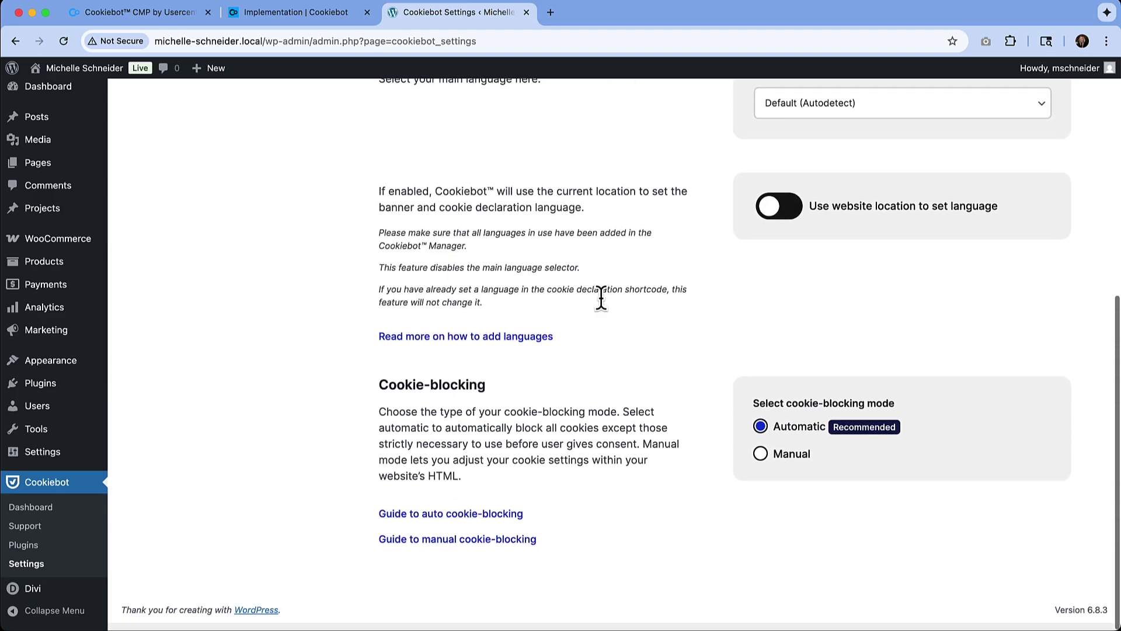
Recheck Cookiebot's Implementation page, then go to the live homepage showing the privacy trigger icon
{"action": "left_click", "coordinate": [309, 13]}
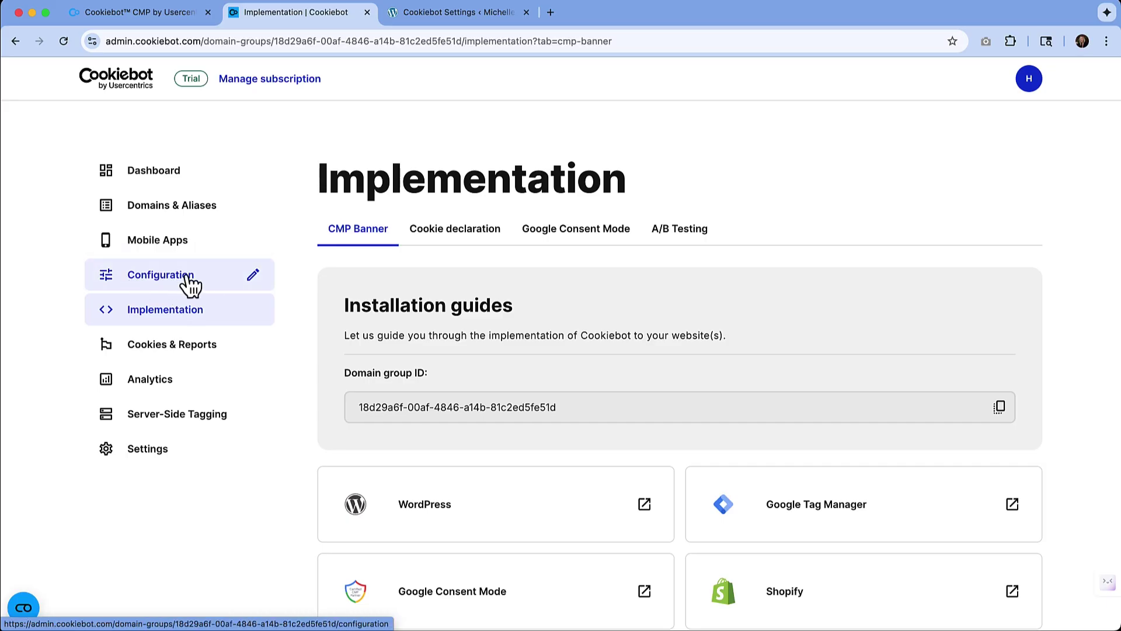
{"action": "left_click", "coordinate": [446, 13]}
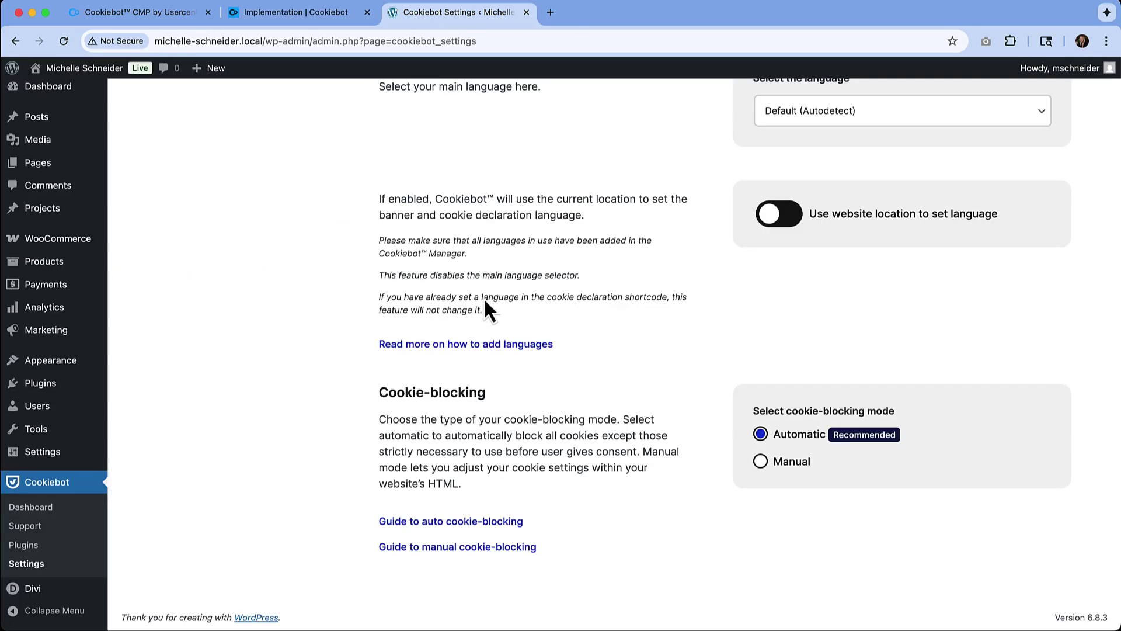
{"action": "scroll", "coordinate": [503, 265], "scroll_direction": "up", "scroll_amount": 10}
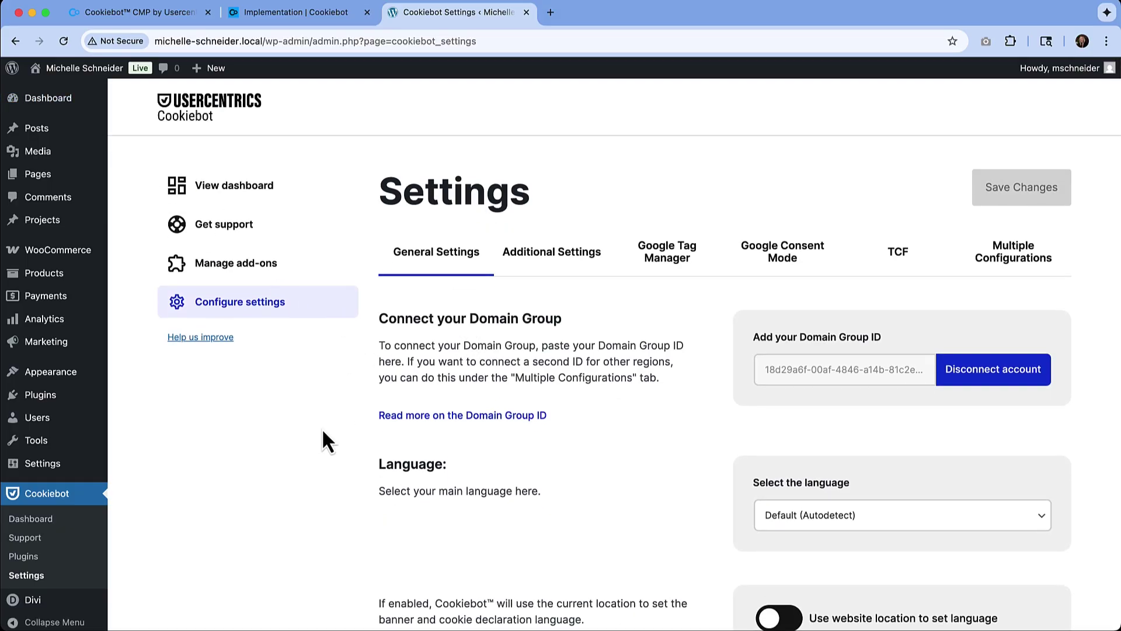
{"action": "left_click", "coordinate": [82, 68]}
Reopen the magenta consent banner from the homepage cookie widget and allow all cookies
{"action": "scroll", "coordinate": [482, 156], "scroll_direction": "down", "scroll_amount": 3}
{"action": "scroll", "coordinate": [481, 156], "scroll_direction": "down", "scroll_amount": 5}
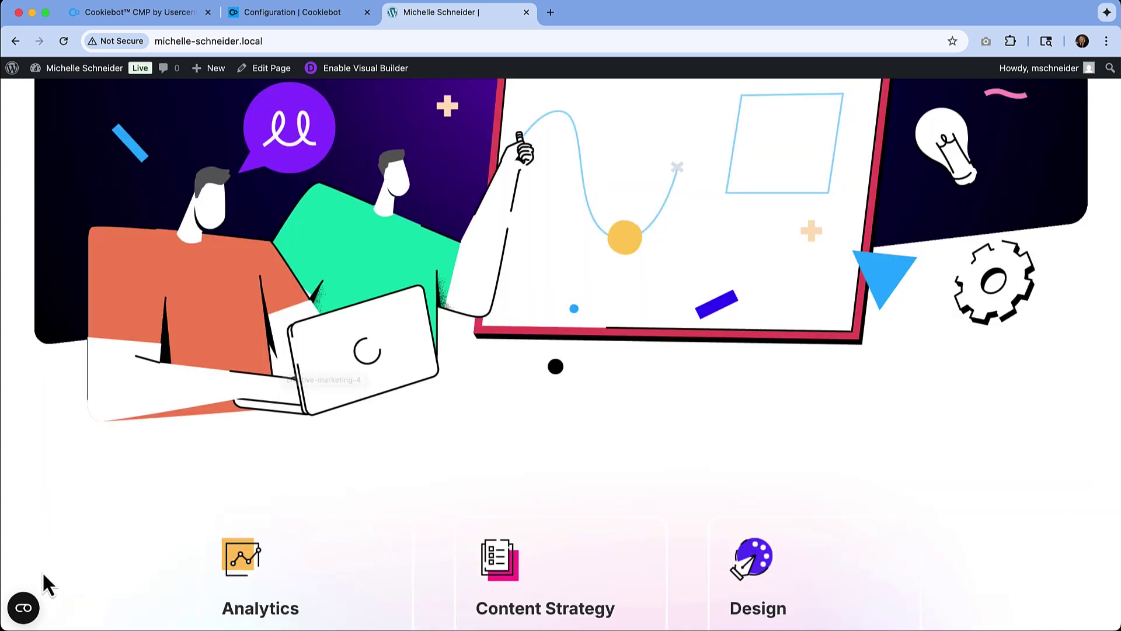
{"action": "left_click", "coordinate": [26, 611]}
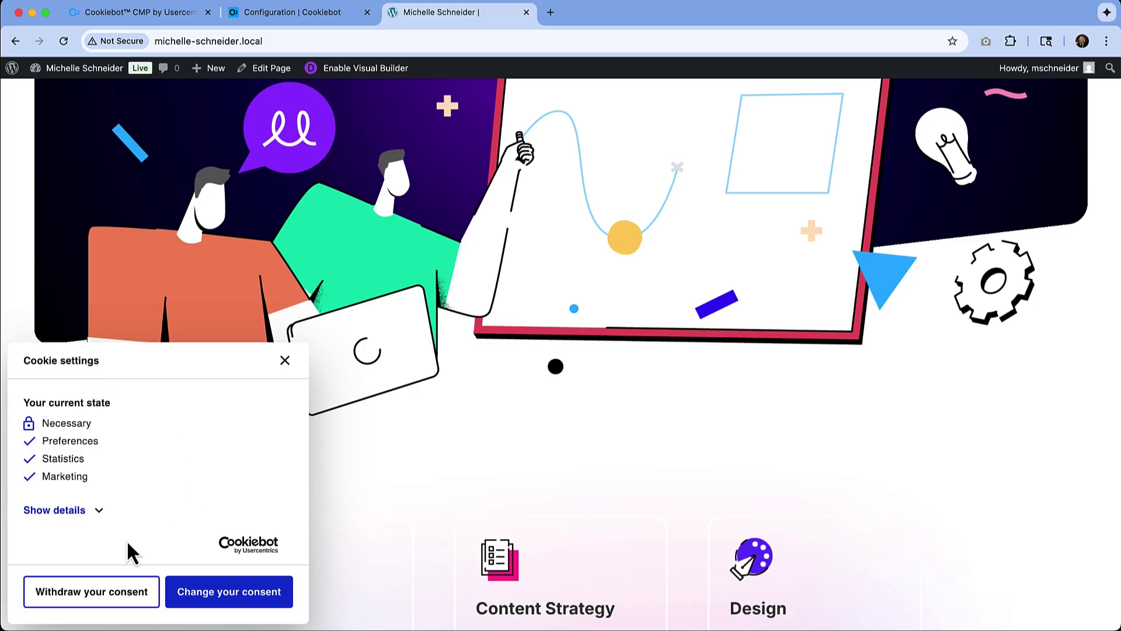
{"action": "left_click", "coordinate": [227, 600]}
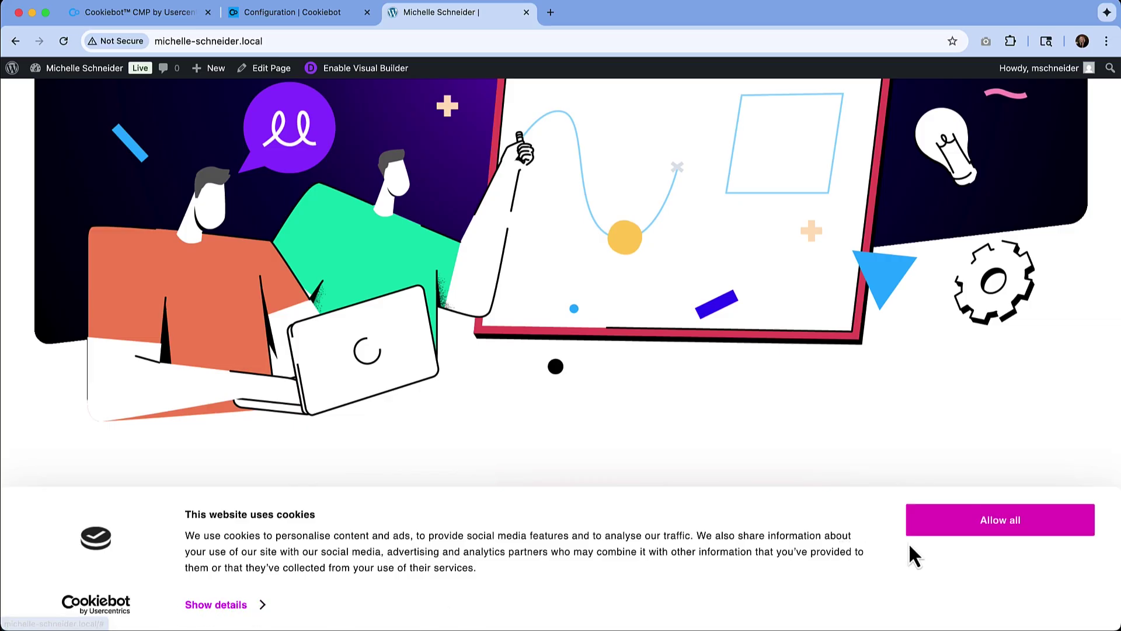
{"action": "left_click", "coordinate": [978, 522]}
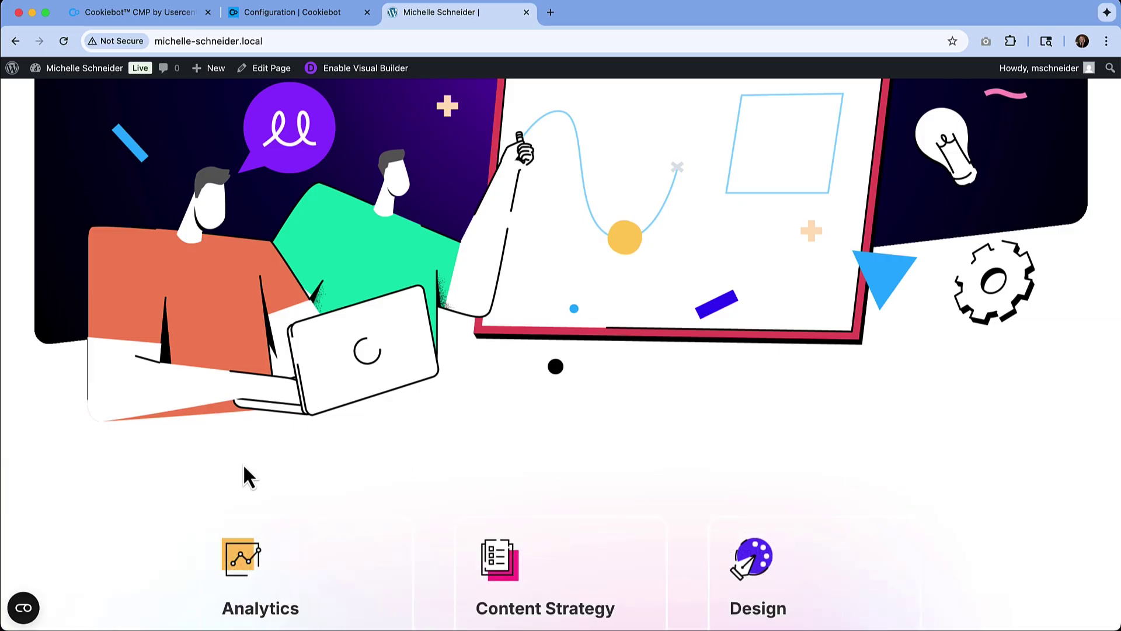
Confirm in the cookie settings panel that all four consent categories are accepted
{"action": "left_click", "coordinate": [27, 607]}
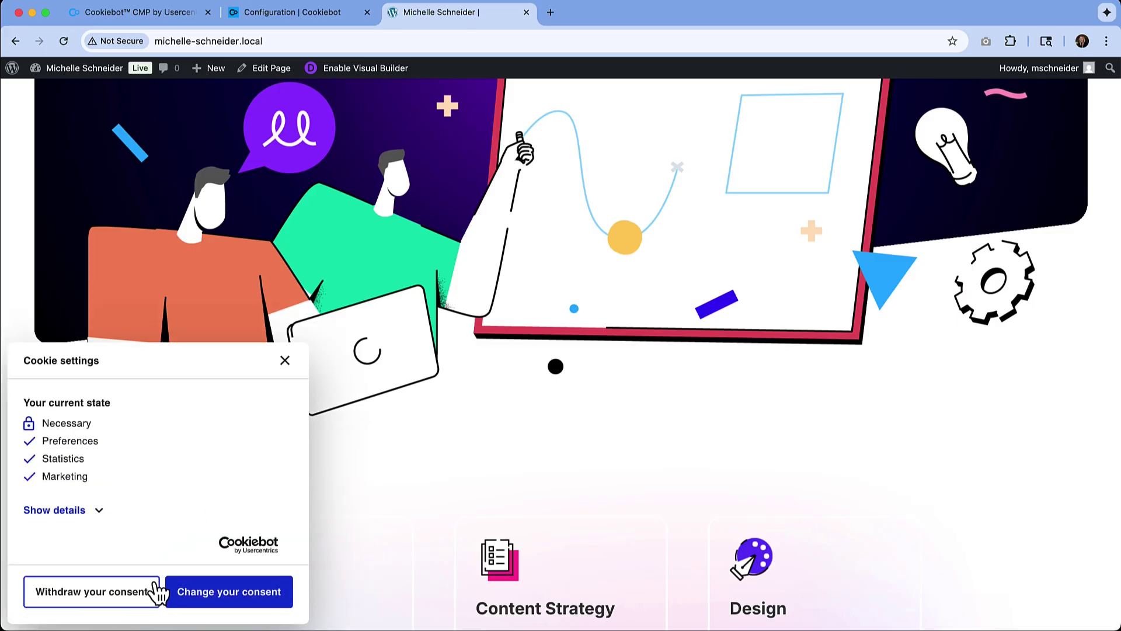
{"action": "left_click", "coordinate": [286, 361]}
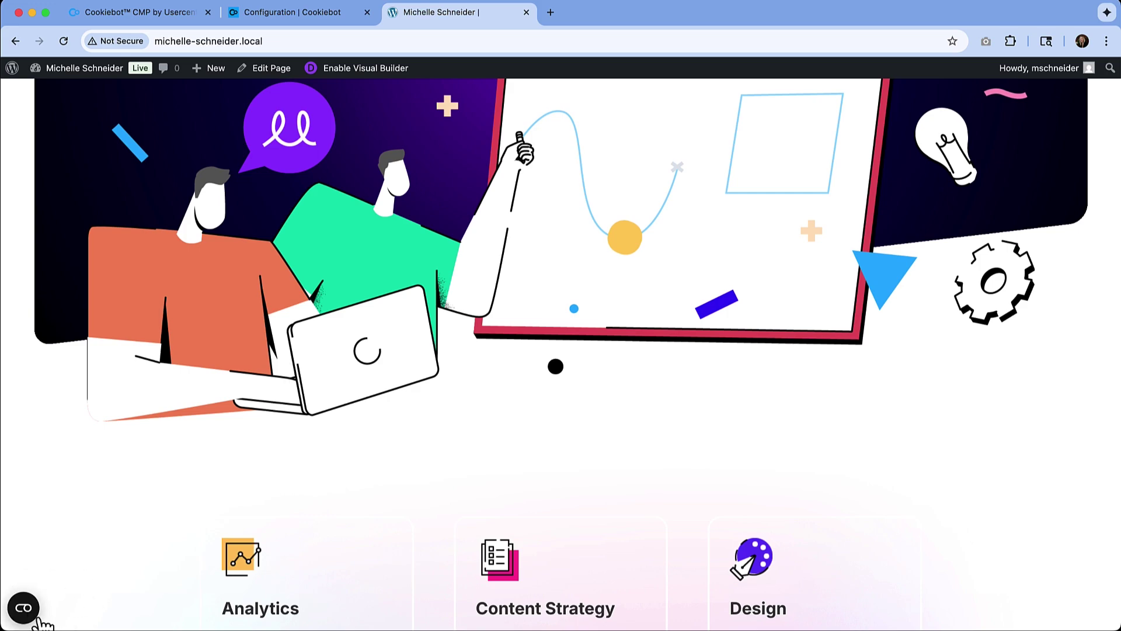
{"action": "key", "text": "super+1"}
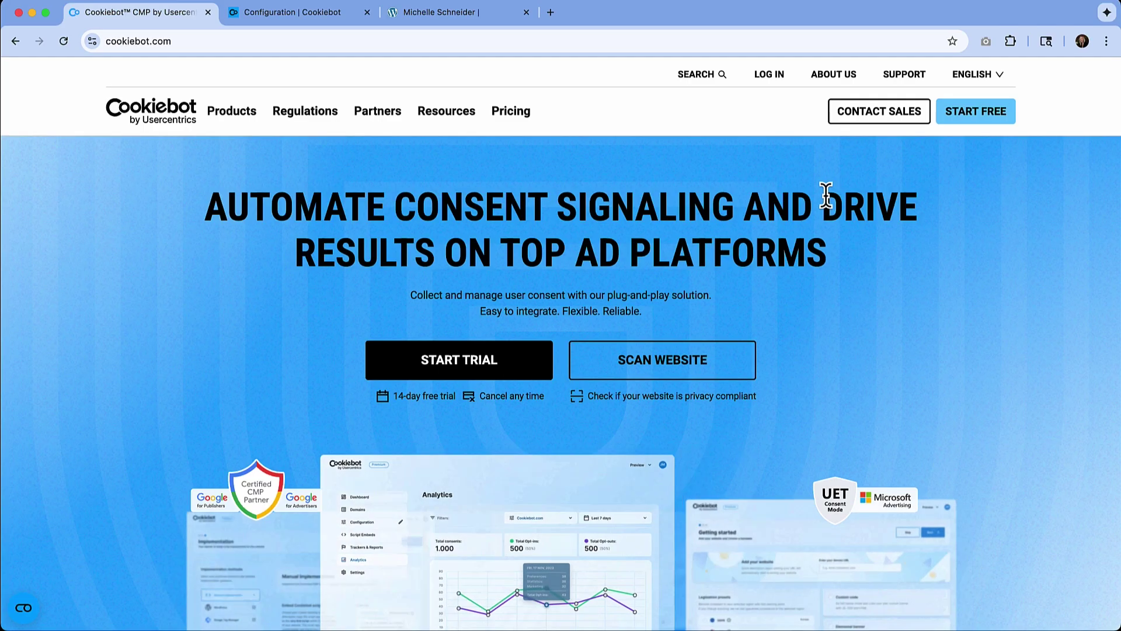
{"action": "scroll", "coordinate": [826, 197], "scroll_direction": "down", "scroll_amount": 10}
{"action": "scroll", "coordinate": [827, 198], "scroll_direction": "down", "scroll_amount": 15}
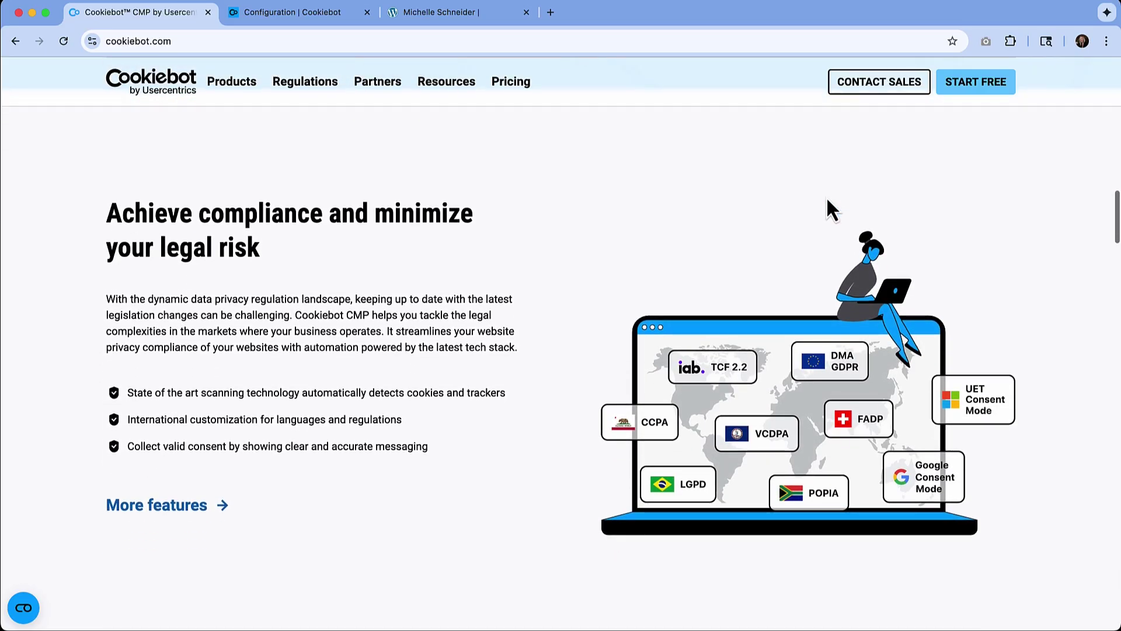
{"action": "scroll", "coordinate": [827, 200], "scroll_direction": "down", "scroll_amount": 10}
{"action": "scroll", "coordinate": [826, 196], "scroll_direction": "down", "scroll_amount": 5}
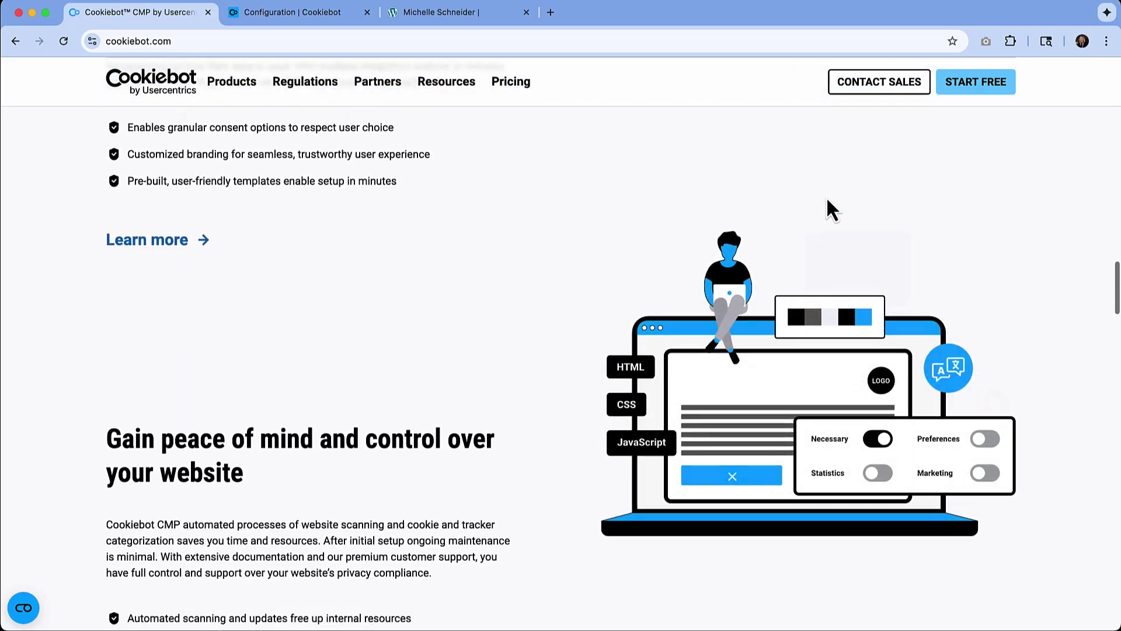
{"action": "left_click", "coordinate": [513, 85]}
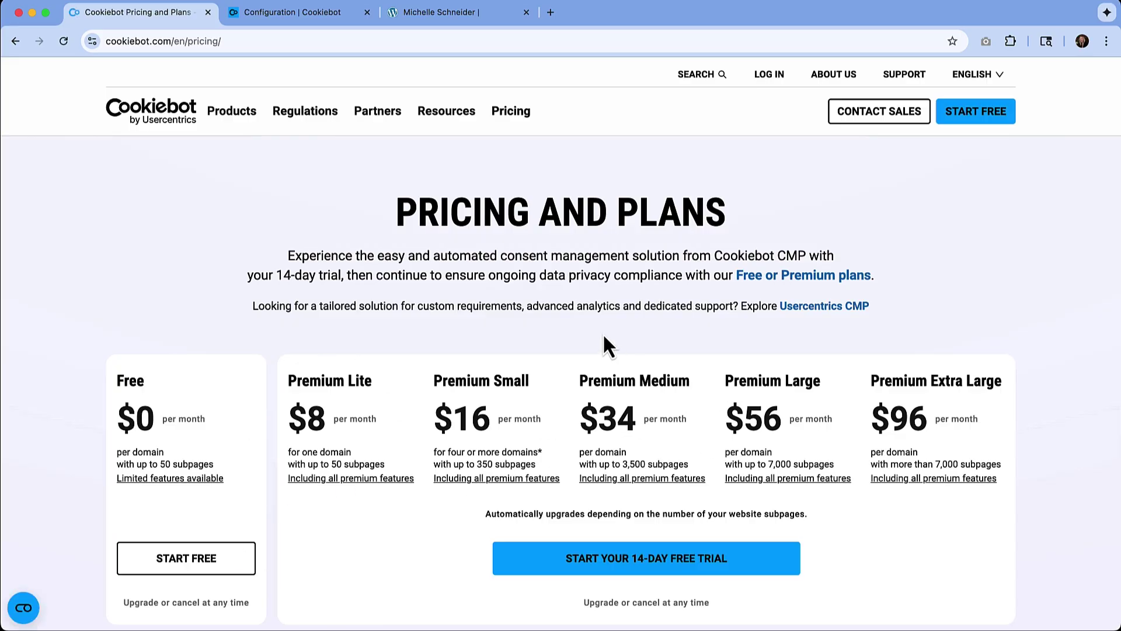
{"action": "scroll", "coordinate": [604, 337], "scroll_direction": "down", "scroll_amount": 7}
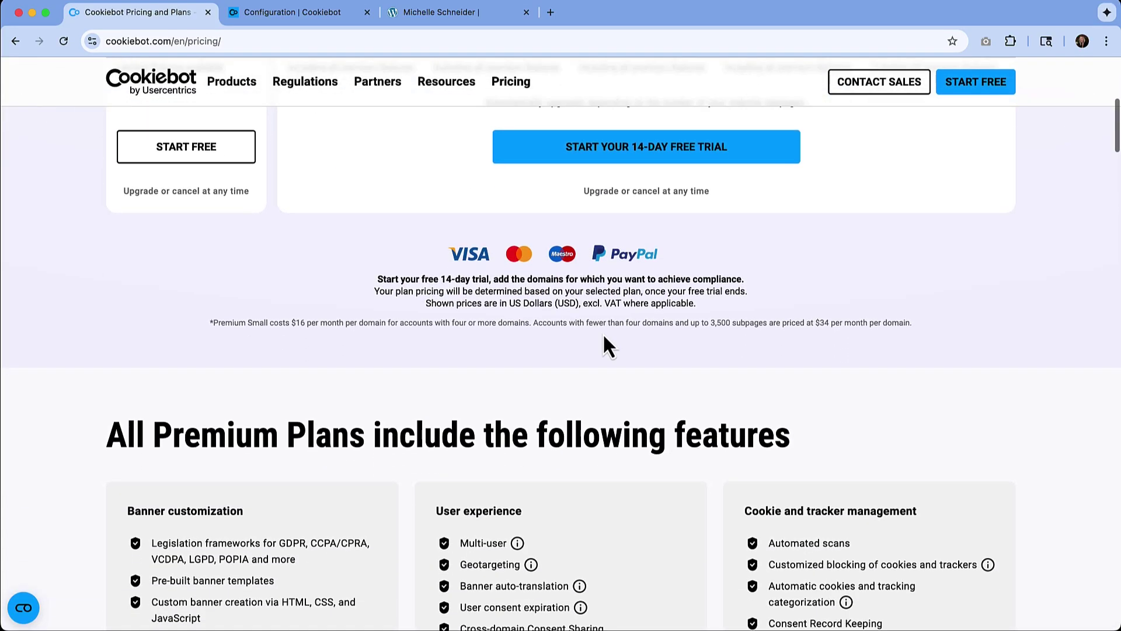
{"action": "scroll", "coordinate": [604, 337], "scroll_direction": "down", "scroll_amount": 5}
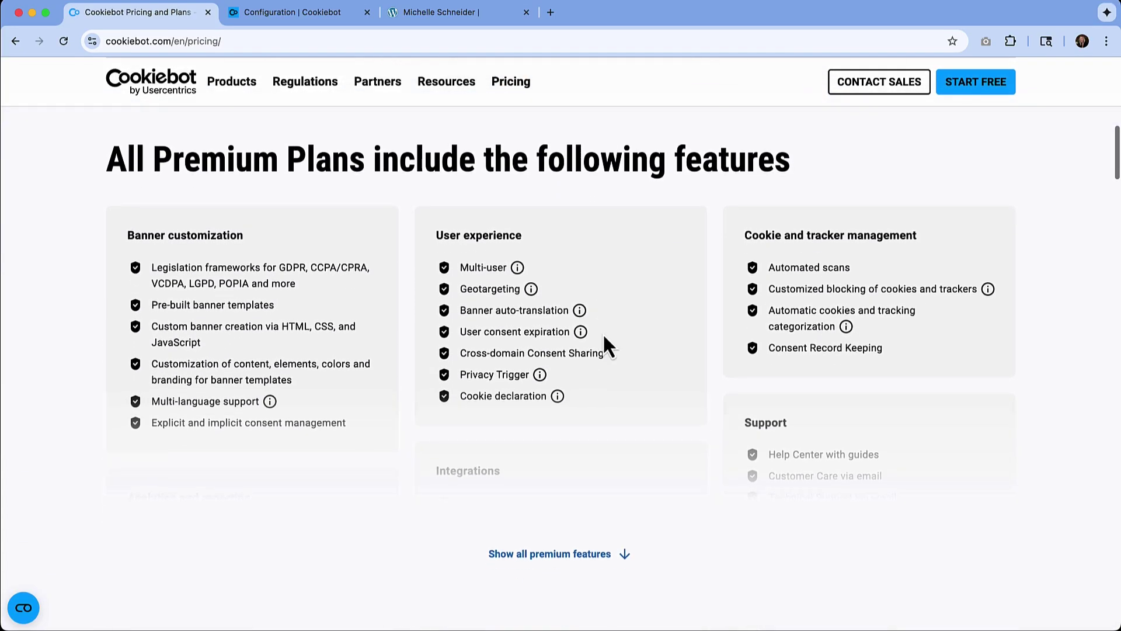
{"action": "scroll", "coordinate": [604, 337], "scroll_direction": "down", "scroll_amount": 1}
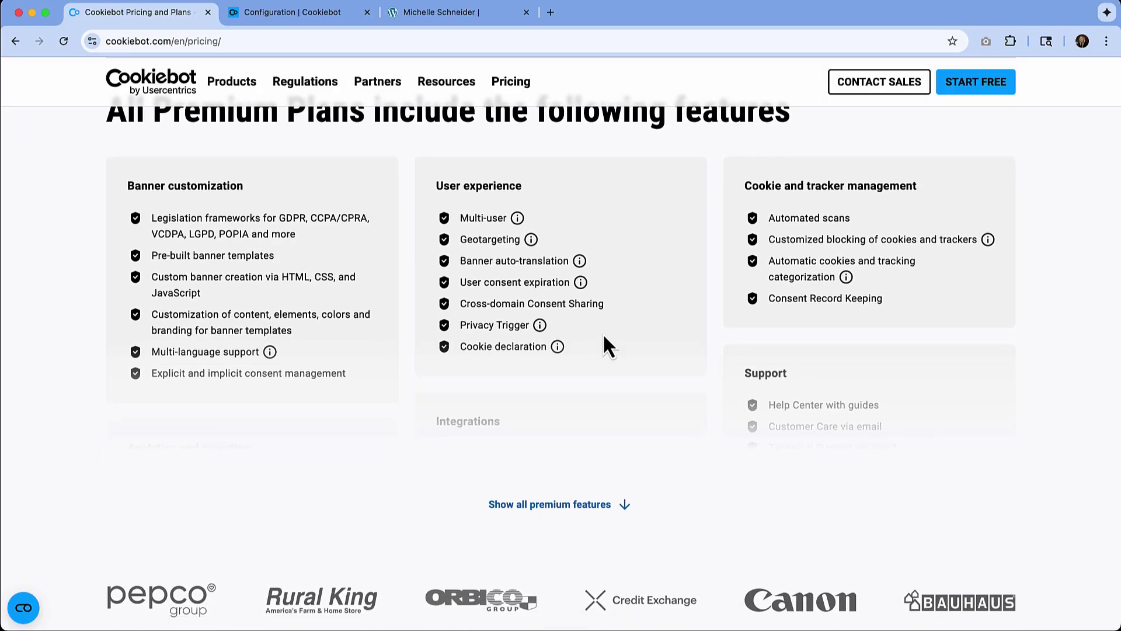
{"action": "scroll", "coordinate": [604, 337], "scroll_direction": "down", "scroll_amount": 1}
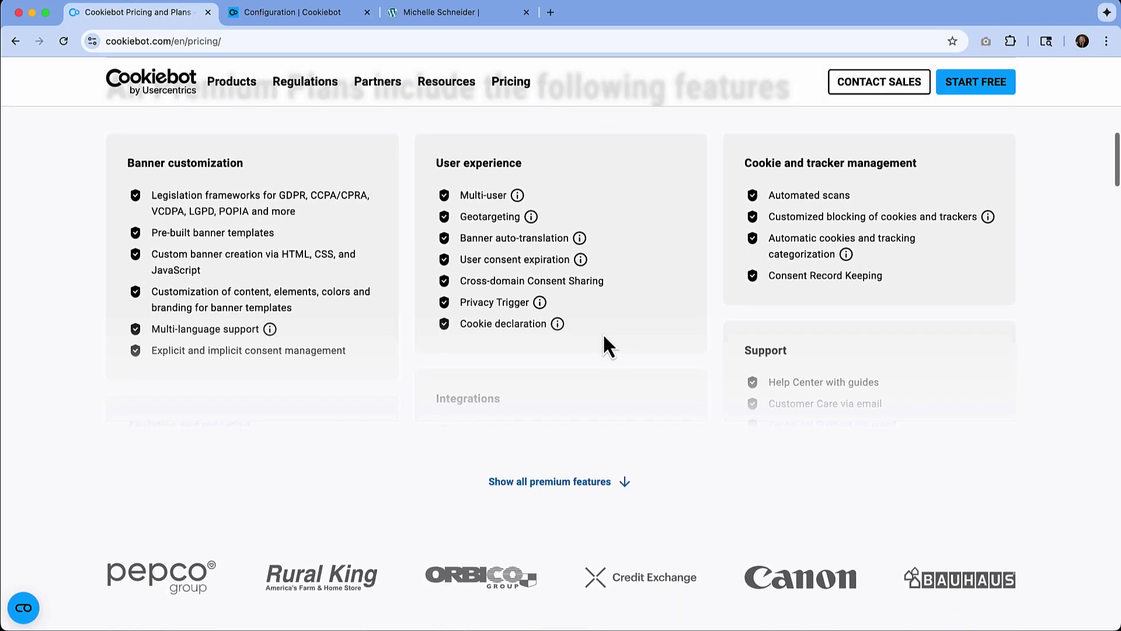
{"action": "scroll", "coordinate": [604, 337], "scroll_direction": "down", "scroll_amount": 7}
{"action": "scroll", "coordinate": [604, 337], "scroll_direction": "up", "scroll_amount": 5}
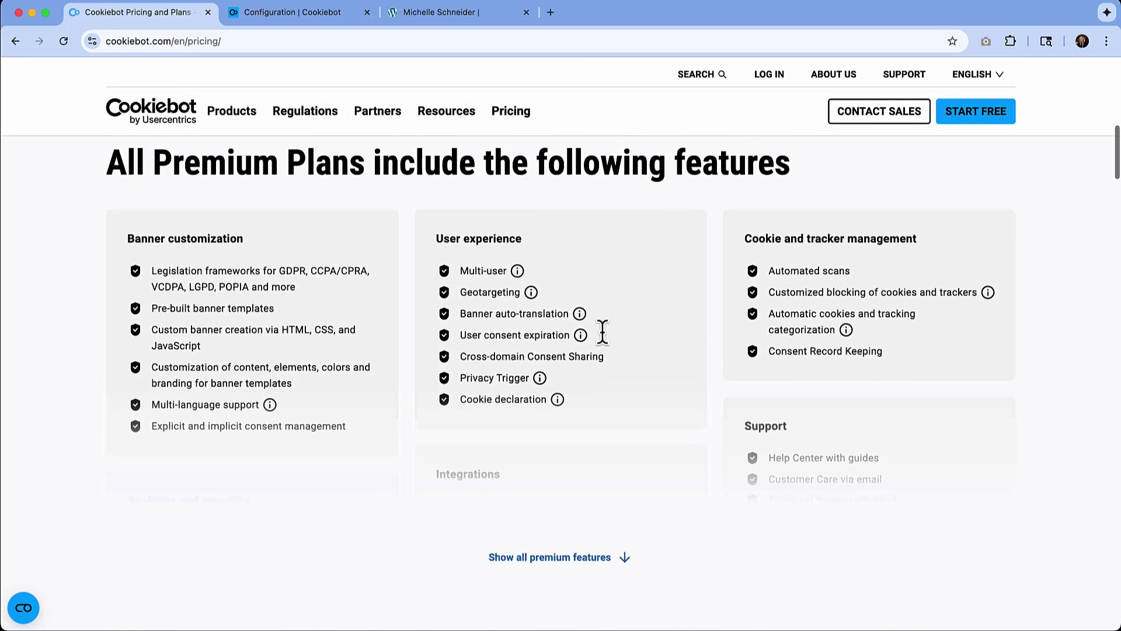
{"action": "scroll", "coordinate": [603, 333], "scroll_direction": "up", "scroll_amount": 10}
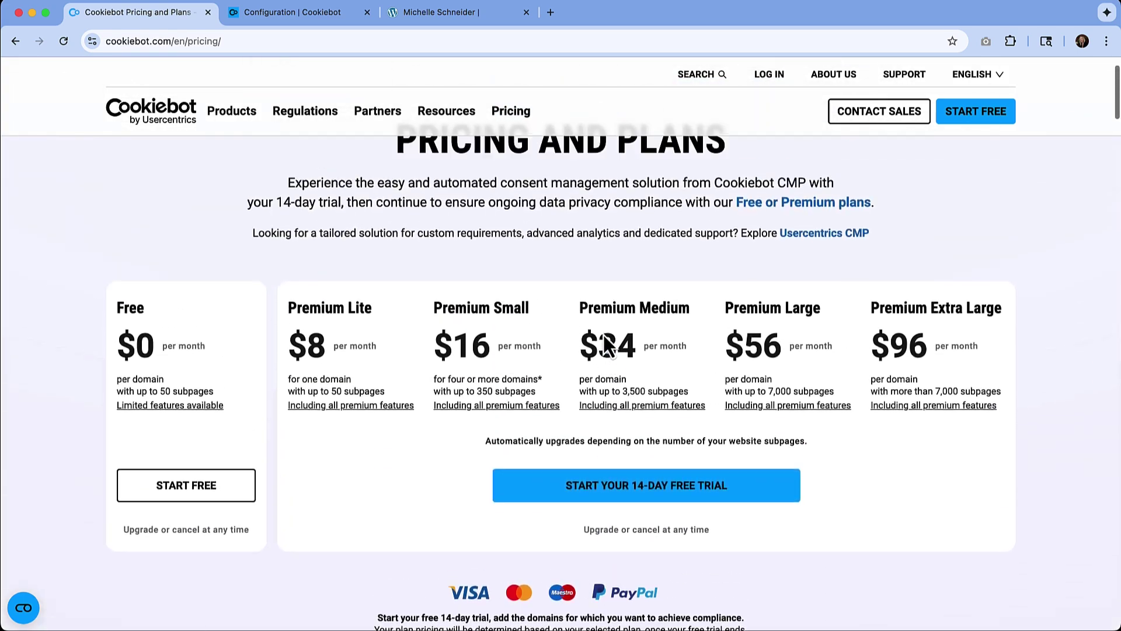
{"action": "scroll", "coordinate": [605, 345], "scroll_direction": "up", "scroll_amount": 2}
{"action": "left_click", "coordinate": [153, 115]}
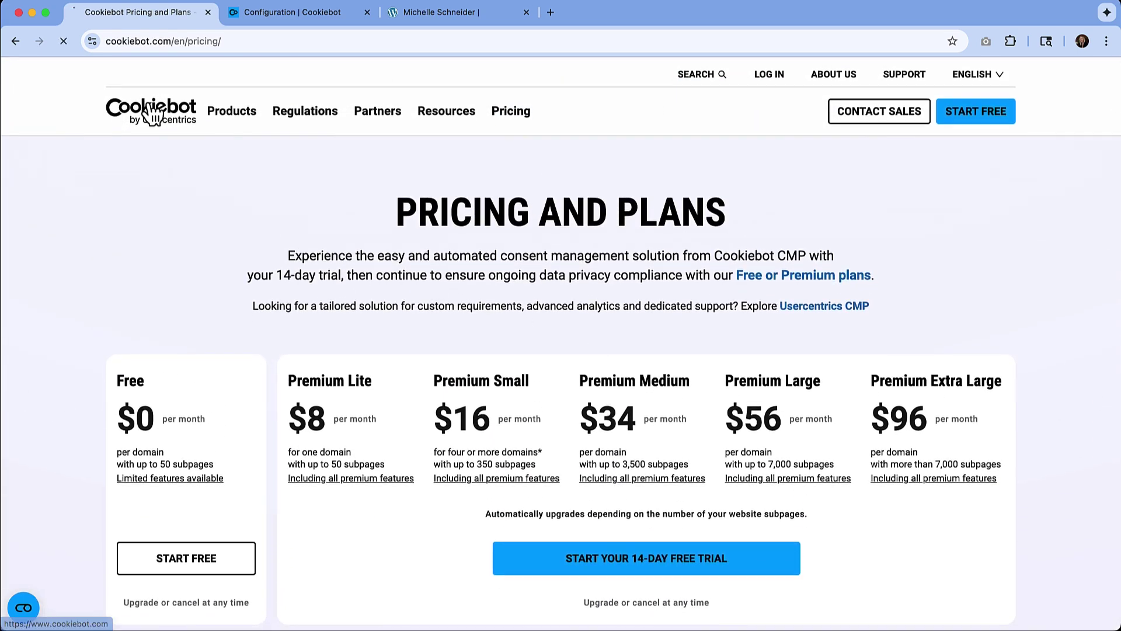